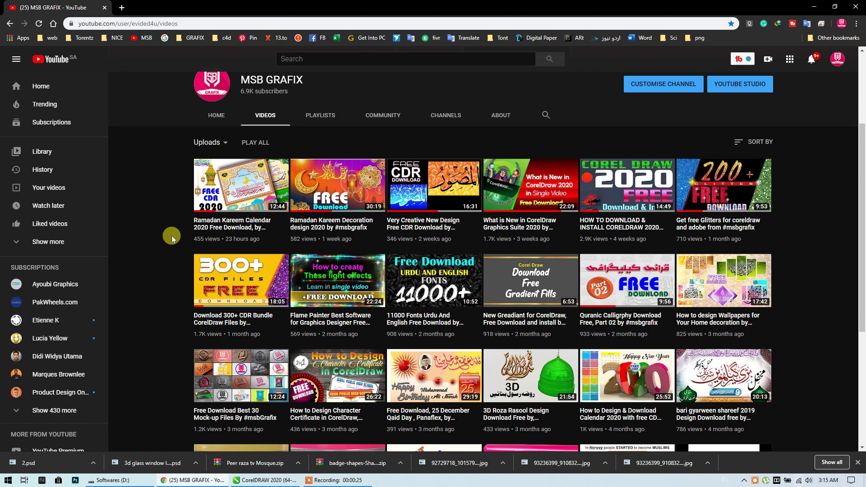
# - Switch from the browser's channel page to CorelDRAW and examine the Ramadan calligraphy collection on the page
pyautogui.scroll(-1, 172, 239)
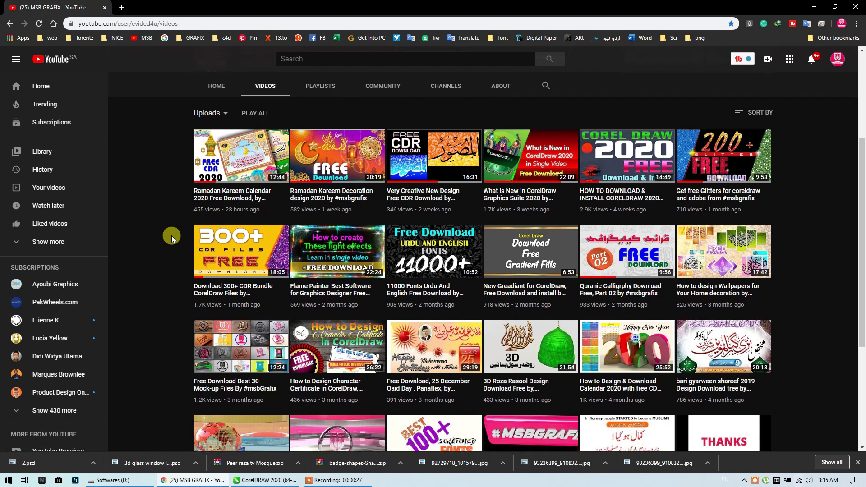
pyautogui.scroll(2, 172, 238)
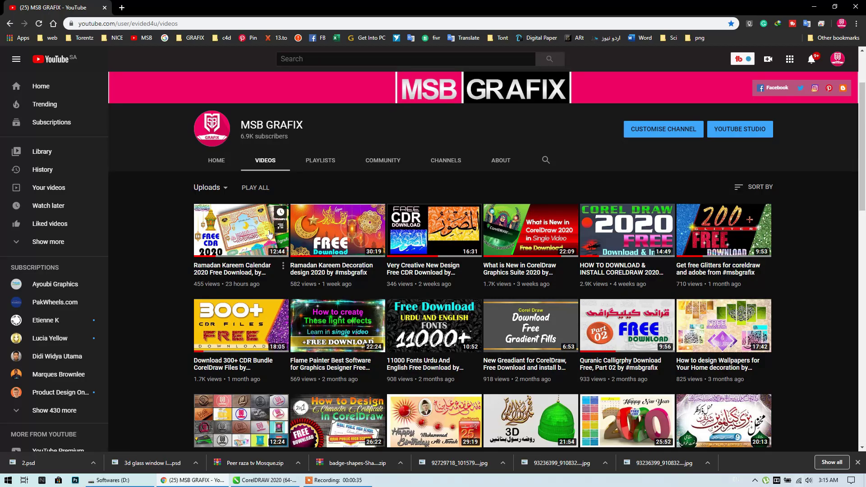
pyautogui.hotkey('alt', 'Tab')
pyautogui.scroll(3, 259, 239)
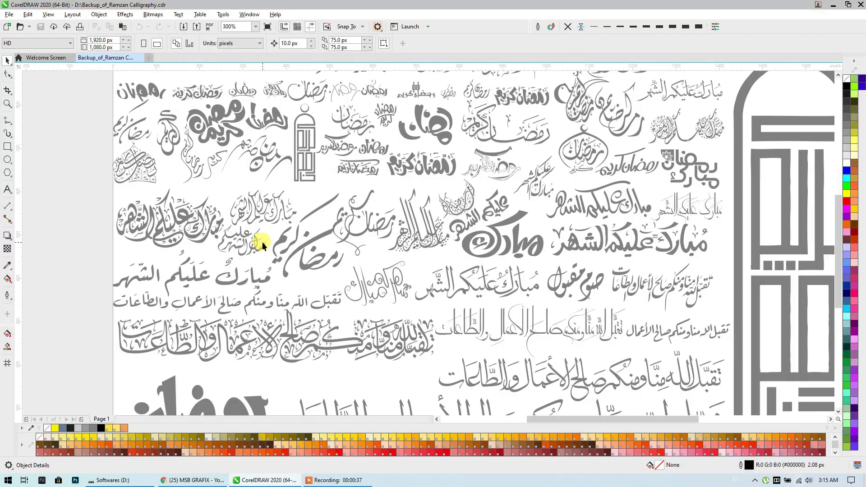
pyautogui.scroll(-3, 260, 225)
pyautogui.scroll(5, 233, 215)
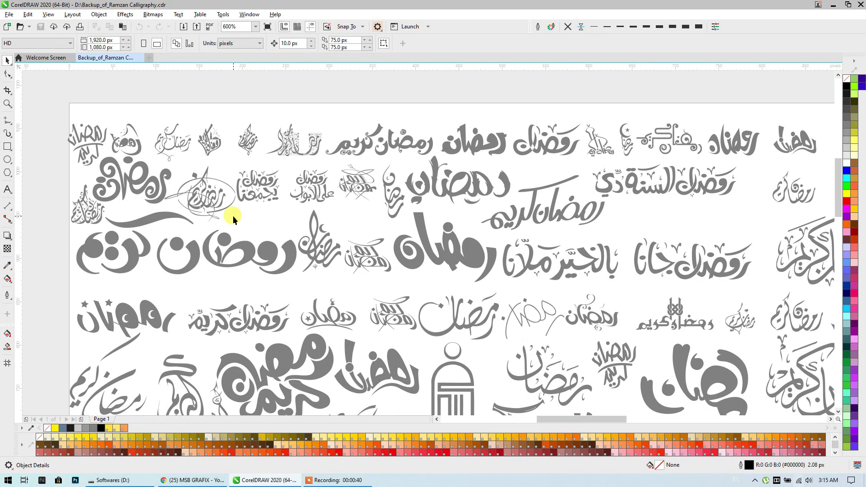
pyautogui.moveTo(577, 189); pyautogui.dragTo(332, 181)
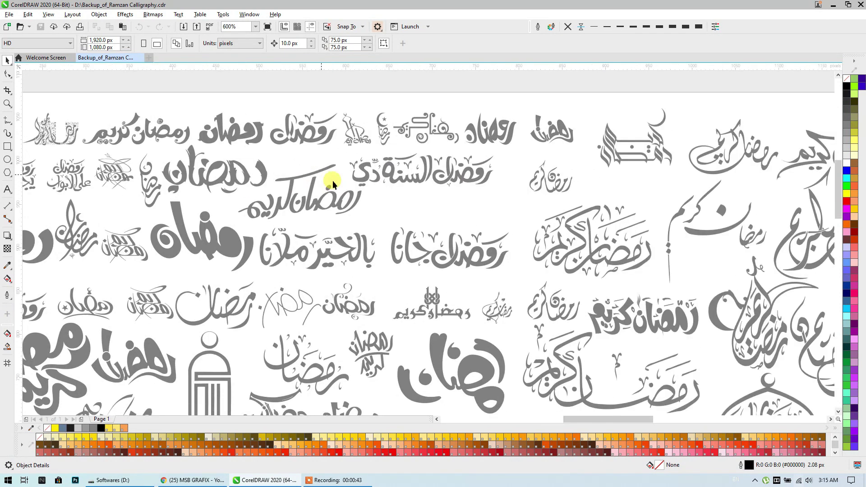
pyautogui.moveTo(499, 286); pyautogui.dragTo(463, 236)
pyautogui.scroll(-2, 466, 232)
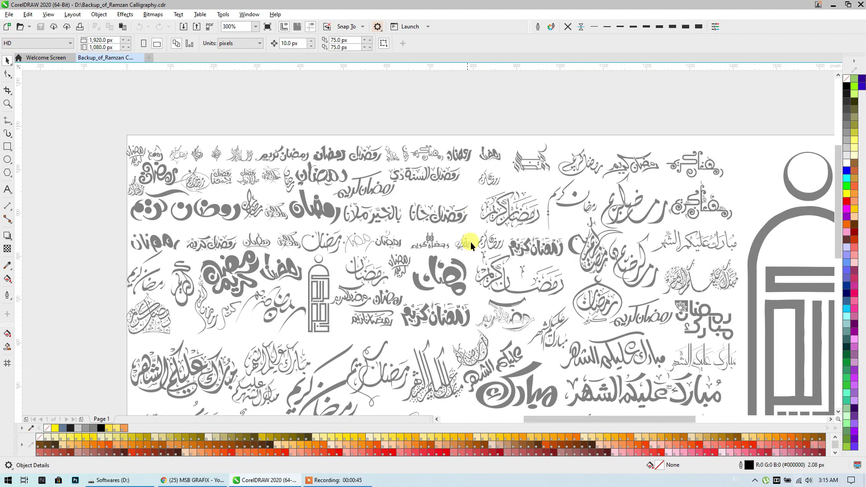
pyautogui.scroll(1, 469, 239)
pyautogui.moveTo(423, 293); pyautogui.dragTo(332, 313)
pyautogui.scroll(-1, 361, 176)
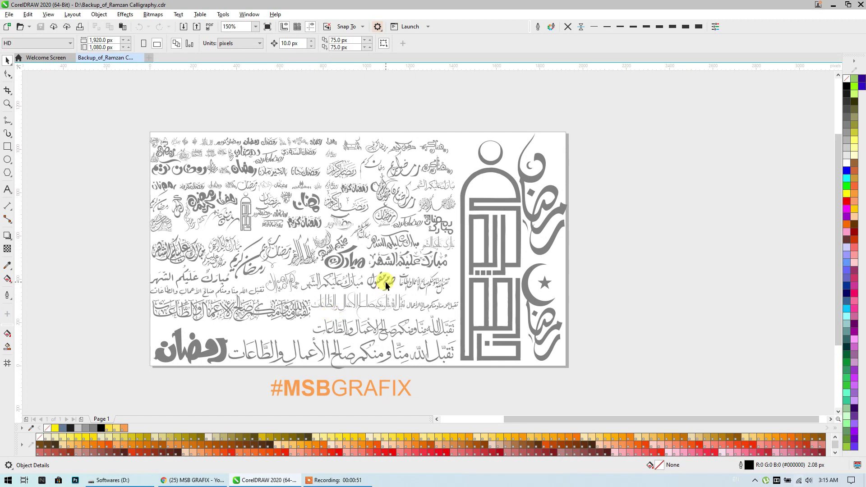
pyautogui.scroll(1, 386, 281)
pyautogui.scroll(-1, 293, 254)
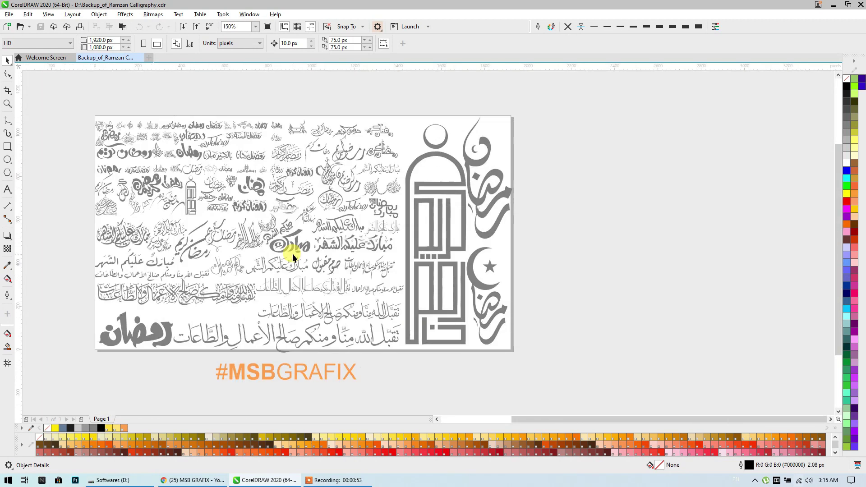
# - Select all the calligraphy artwork with the #MSBGRAFIX text and move it off the page to the left
pyautogui.scroll(-1, 331, 231)
pyautogui.click(363, 283)
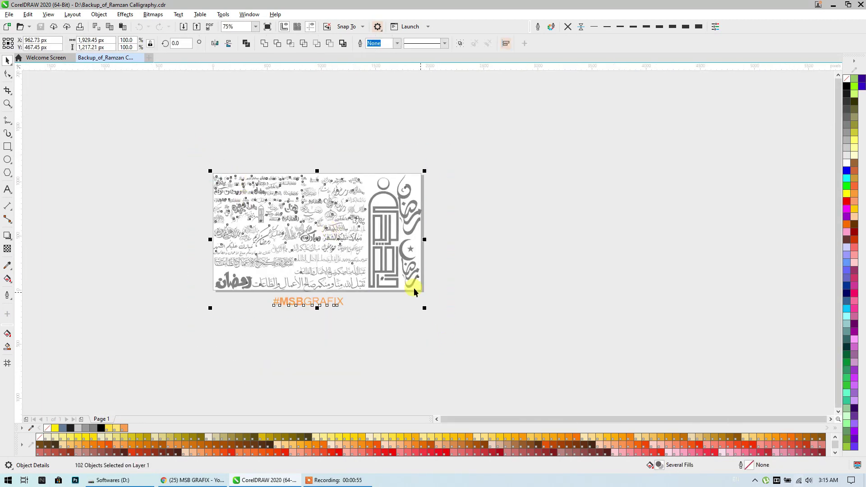
pyautogui.moveTo(406, 285); pyautogui.dragTo(104, 282)
pyautogui.click(178, 166)
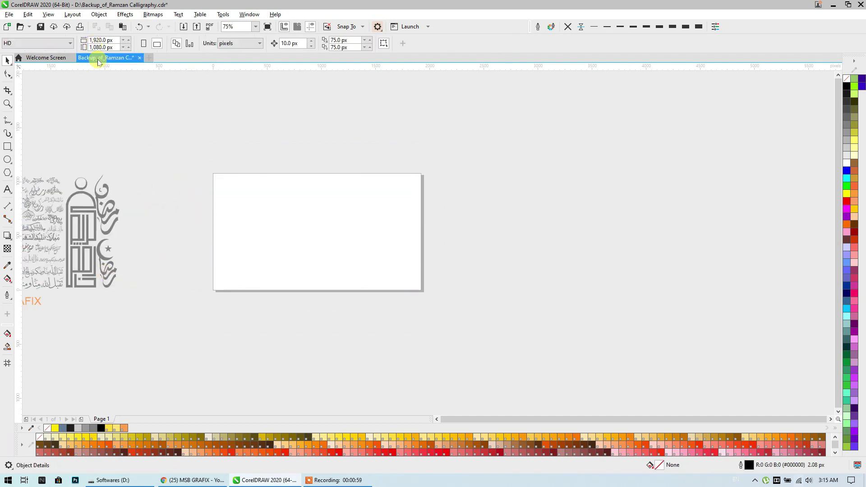
# - Create a page-sized rectangle of 1,920 × 1,080 px on the empty page
pyautogui.doubleClick(7, 146)
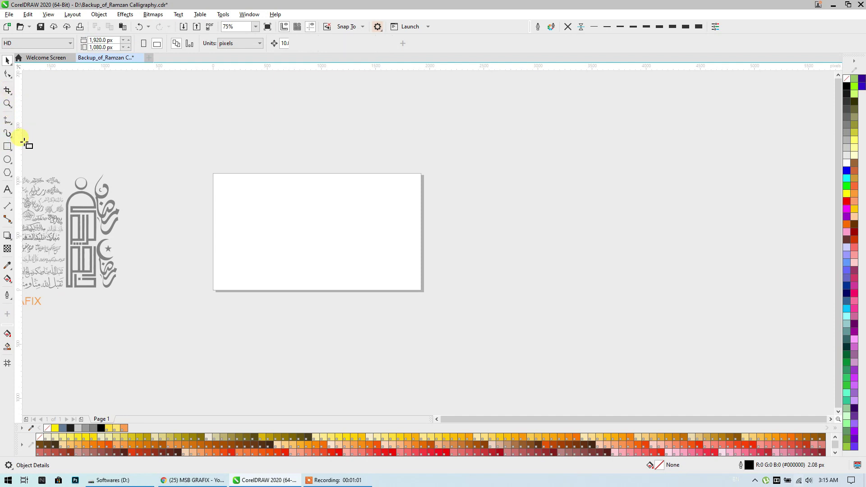
pyautogui.click(8, 60)
pyautogui.hscroll(-3, 296, 246)
pyautogui.scroll(2, 408, 234)
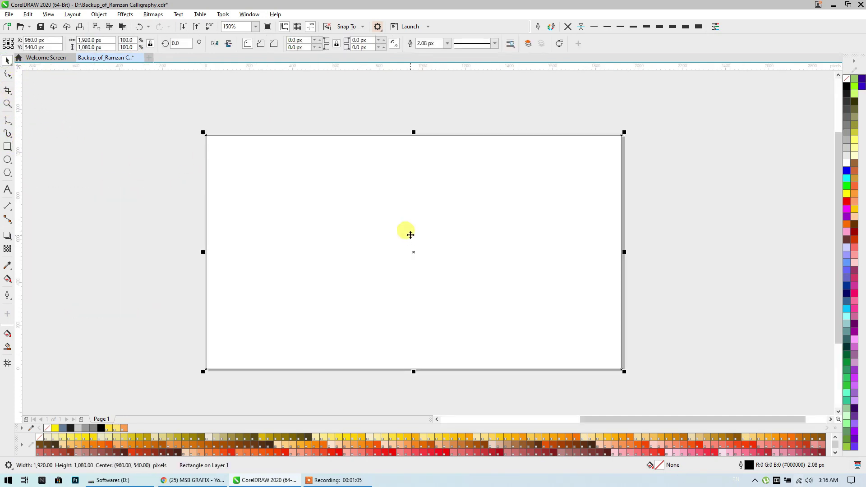
pyautogui.moveTo(410, 235); pyautogui.dragTo(373, 222)
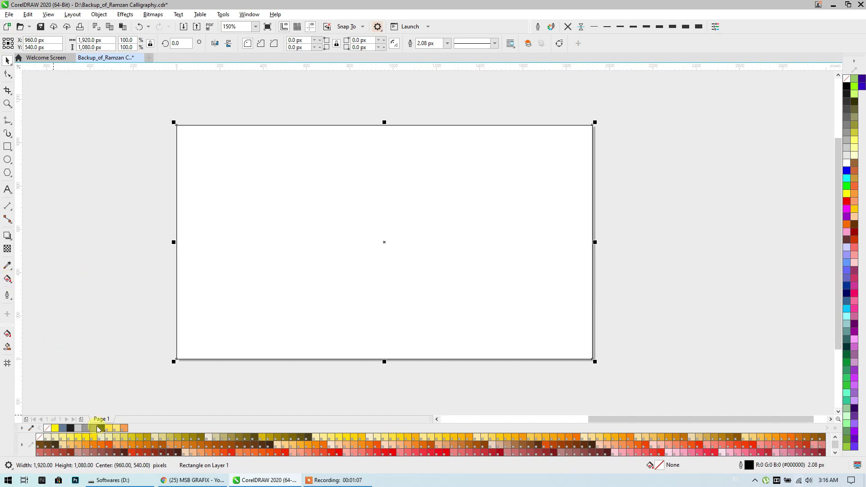
# - Give the rectangle a diagonal fountain fill from yellow at its upper-right corner to orange at its lower-left, and remove its outline
pyautogui.click(7, 278)
pyautogui.moveTo(464, 141); pyautogui.dragTo(113, 375)
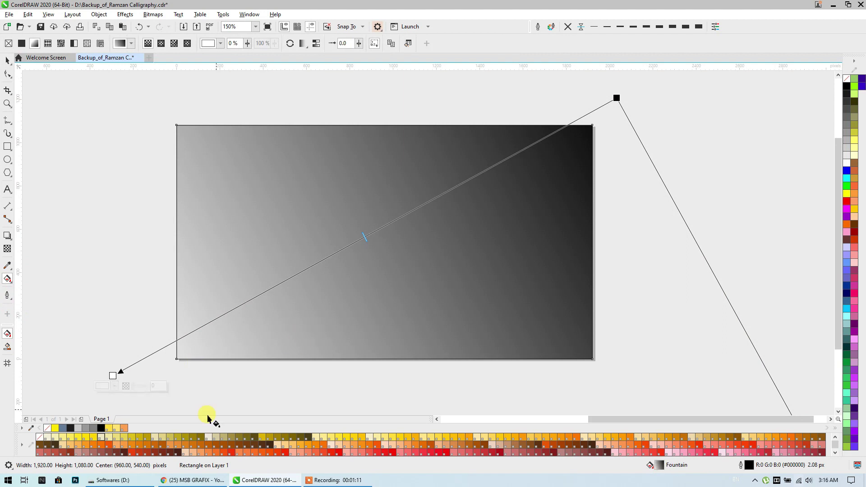
pyautogui.click(125, 428)
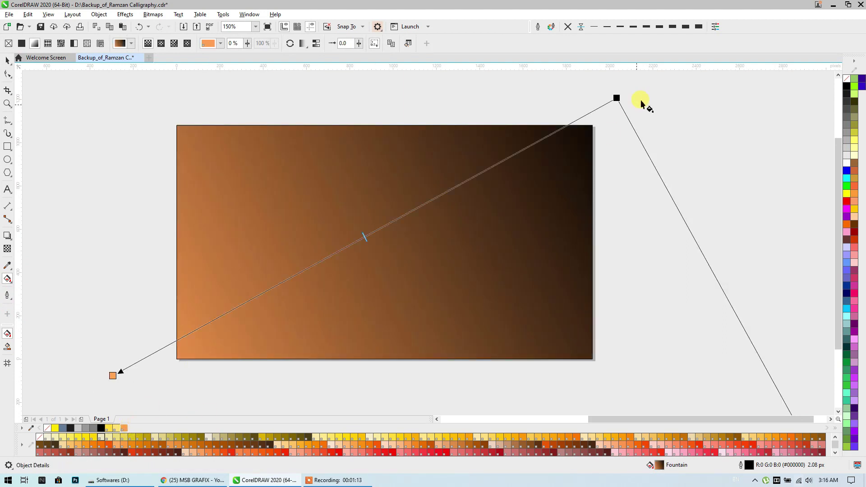
pyautogui.click(616, 97)
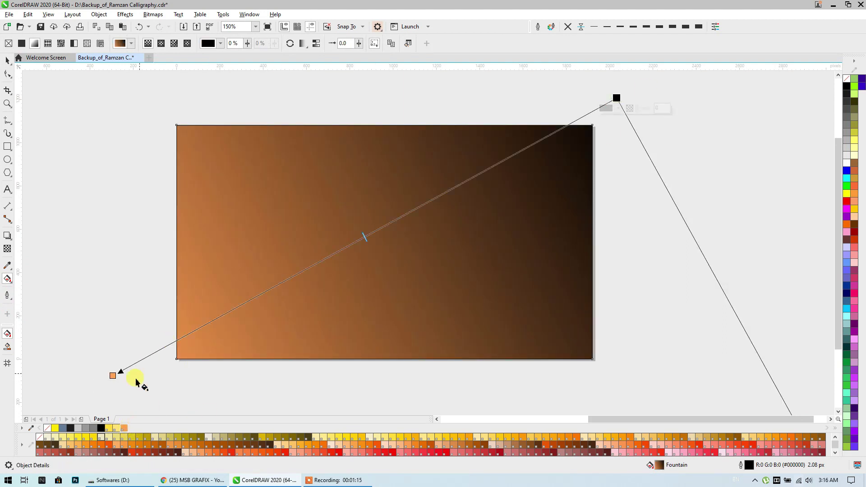
pyautogui.click(108, 429)
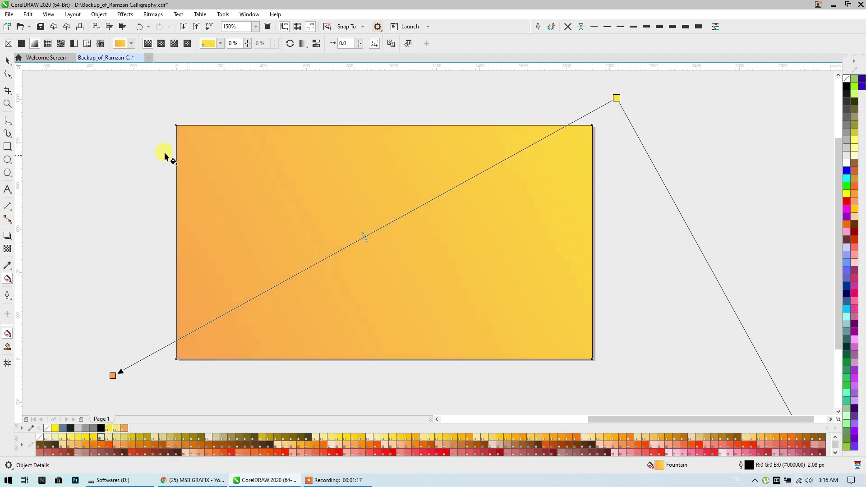
pyautogui.click(7, 60)
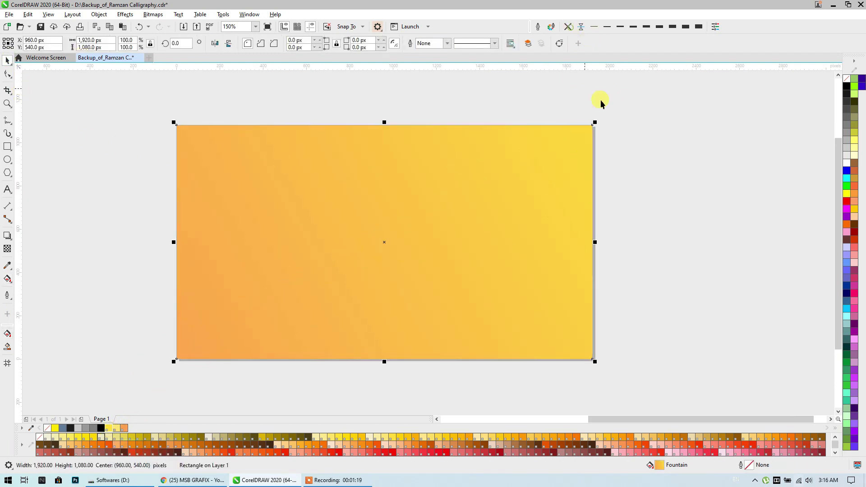
pyautogui.click(601, 103)
# - Copy a رمضان calligraphy word out of the collection, enlarged to about 489 × 223 px, and centre it on the page
pyautogui.scroll(-3, 645, 133)
pyautogui.scroll(4, 441, 139)
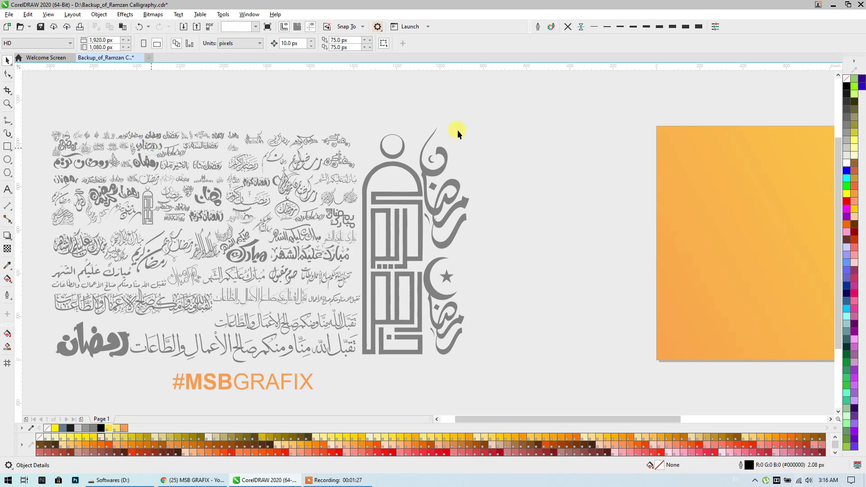
pyautogui.hotkey('ctrl', 'v')
pyautogui.click(499, 145)
pyautogui.click(480, 131)
pyautogui.moveTo(495, 136); pyautogui.dragTo(574, 218)
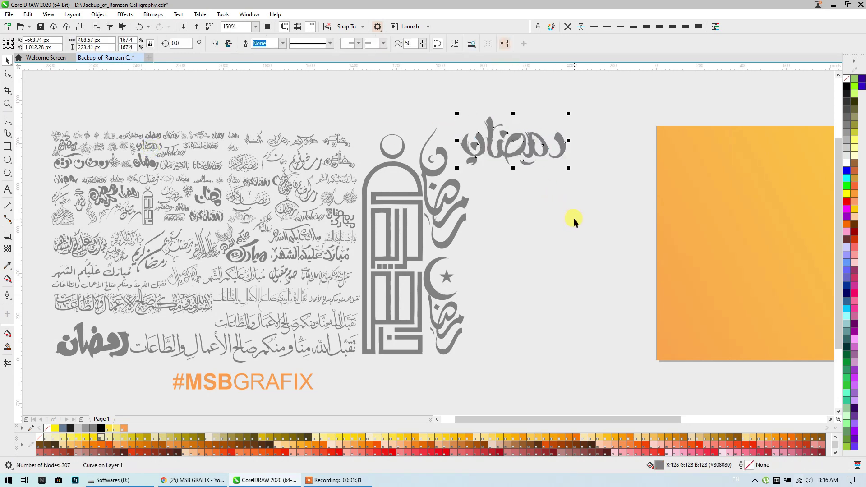
pyautogui.press('p')
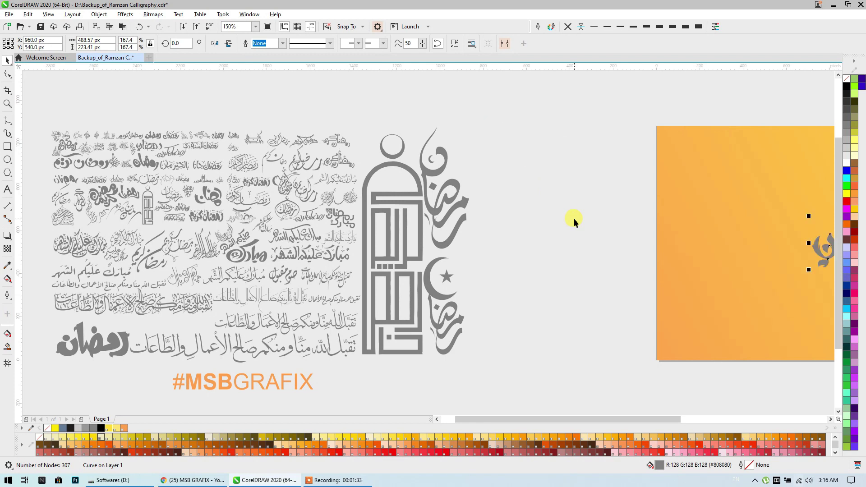
# - Enlarge the centred calligraphy word about its middle to about 1,124 × 514 px
pyautogui.hscroll(5, 574, 219)
pyautogui.scroll(4, 303, 232)
pyautogui.scroll(-2, 433, 249)
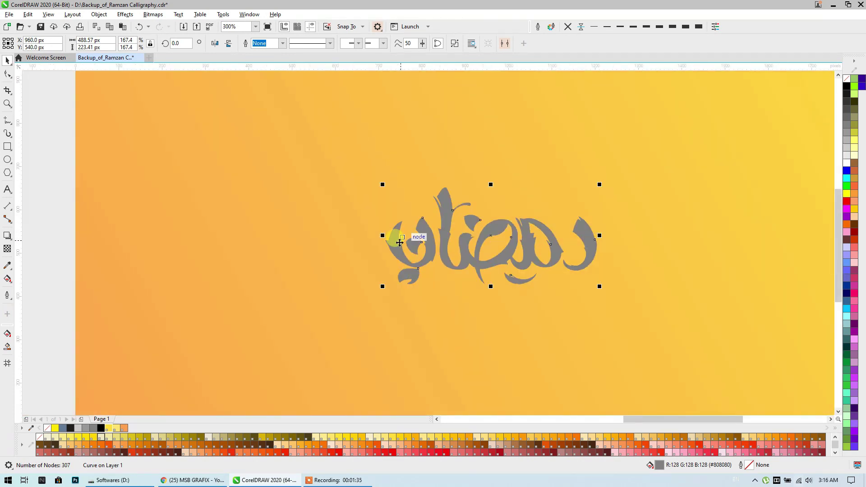
pyautogui.moveTo(379, 285); pyautogui.dragTo(261, 331)
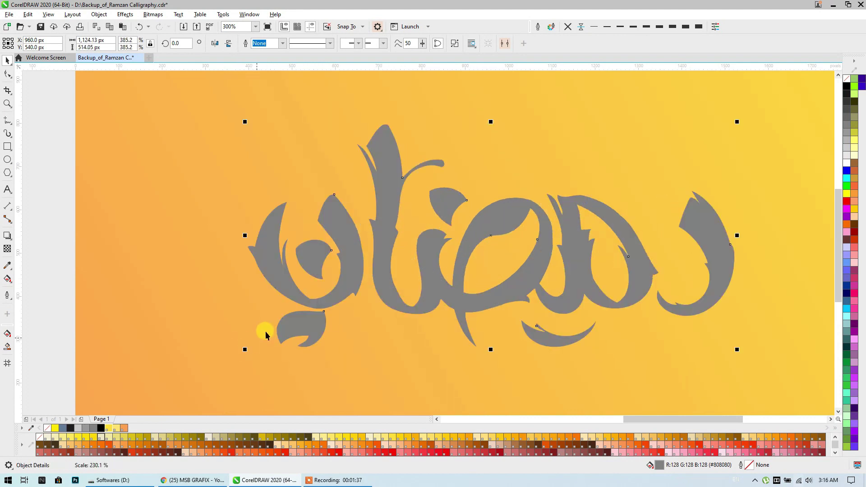
pyautogui.scroll(-2, 318, 225)
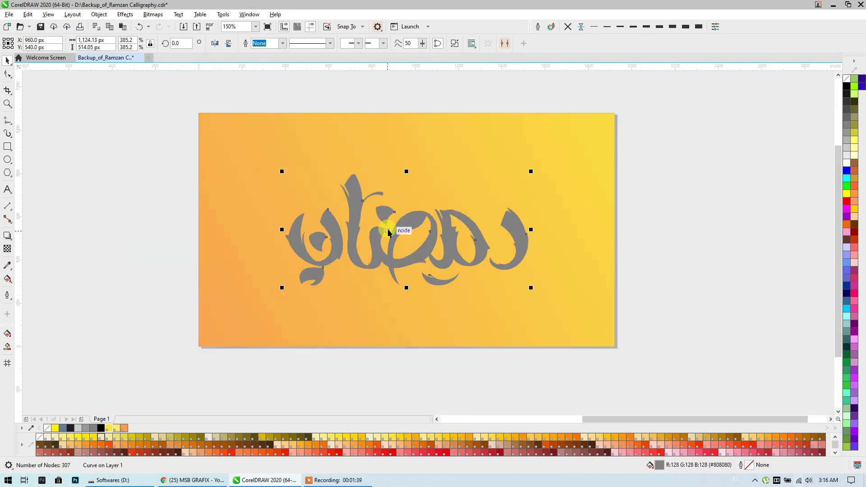
# - Apply a black Multiply inner shadow to the calligraphy word, offset -40.66 px horizontally and -26.04 px vertically
pyautogui.click(7, 237)
pyautogui.moveTo(324, 242); pyautogui.dragTo(311, 291)
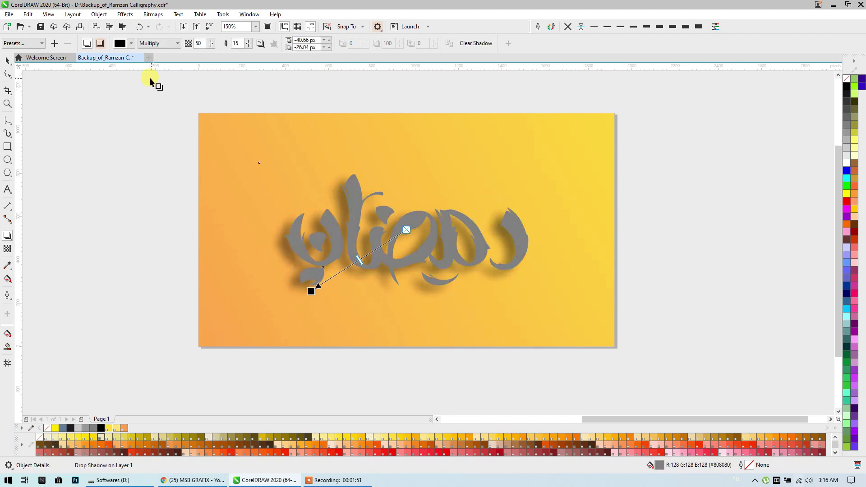
pyautogui.click(101, 44)
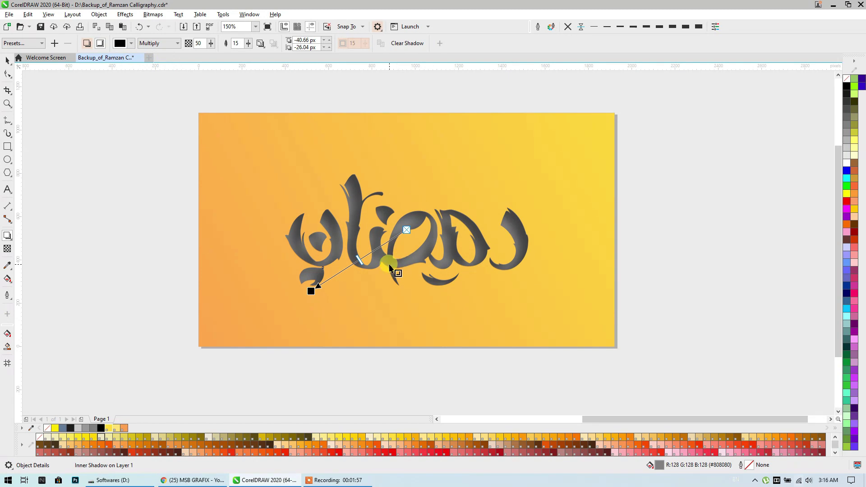
pyautogui.click(7, 60)
pyautogui.click(112, 136)
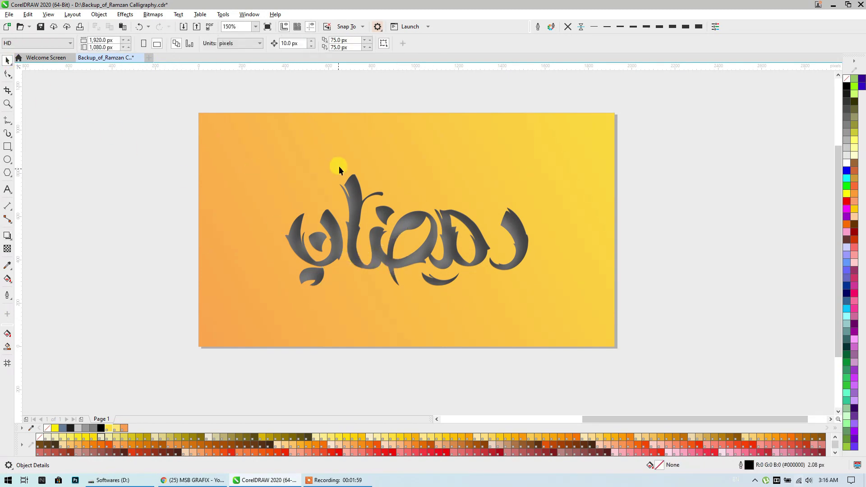
# - Copy the background rectangle's orange-to-yellow fountain fill onto the calligraphy word
pyautogui.click(543, 162)
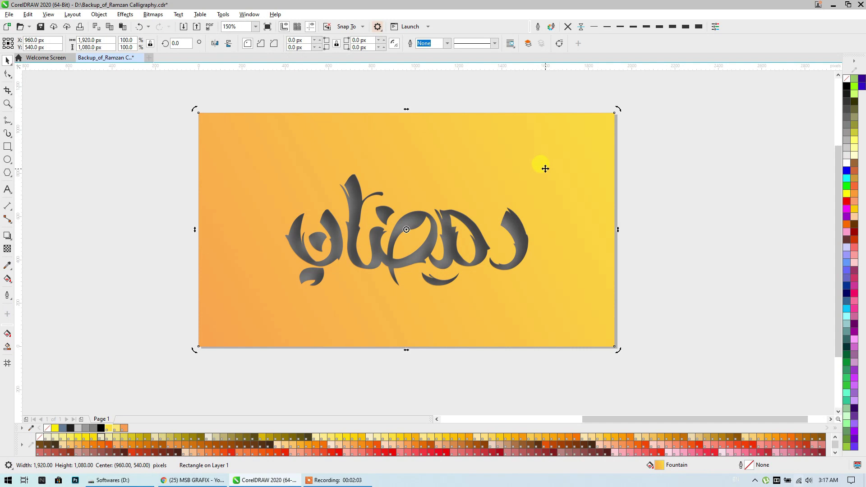
pyautogui.moveTo(546, 169); pyautogui.dragTo(515, 225)
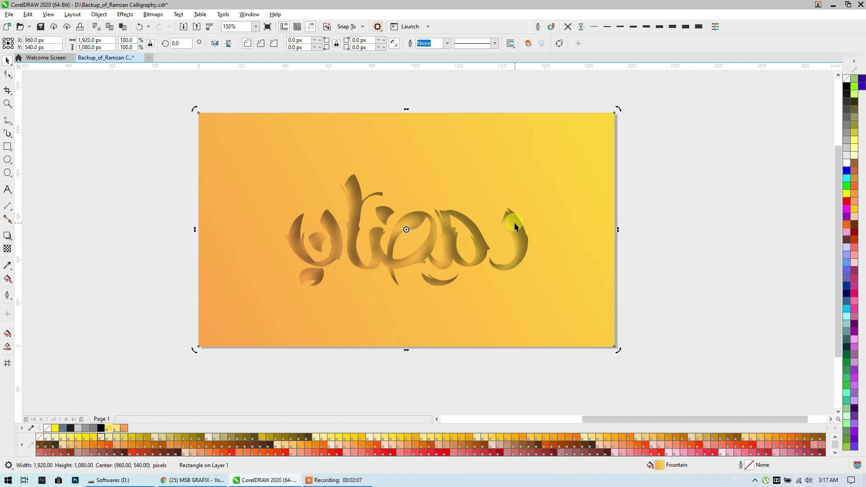
pyautogui.scroll(1, 486, 221)
pyautogui.scroll(-1, 486, 222)
pyautogui.click(96, 246)
# - Select the calligraphy word's inner shadow and set its opacity to 82
pyautogui.click(292, 248)
pyautogui.click(7, 235)
pyautogui.moveTo(407, 229); pyautogui.dragTo(311, 290)
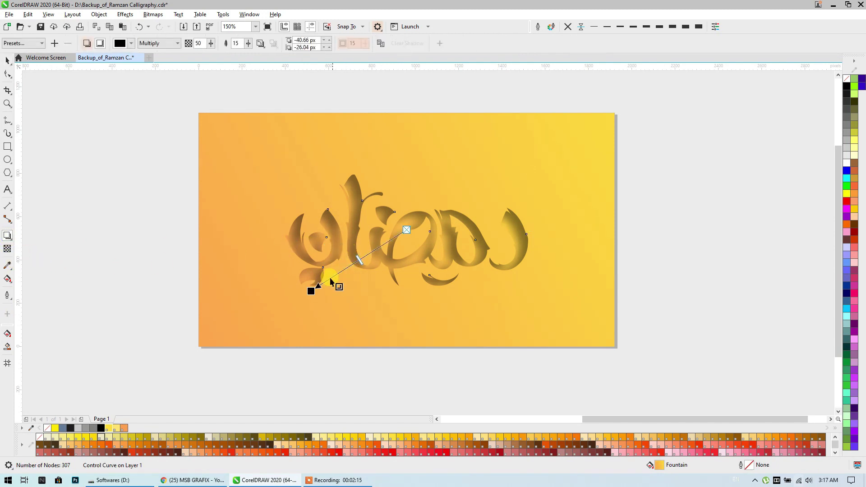
pyautogui.doubleClick(198, 43)
pyautogui.press('Return')
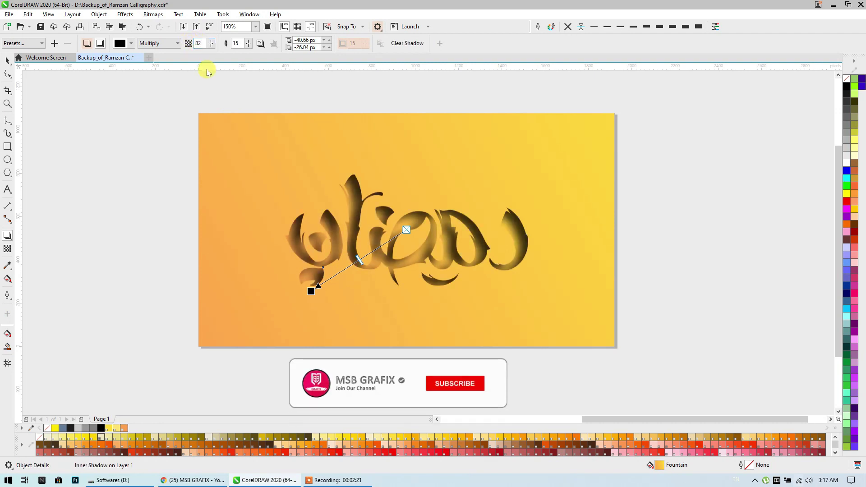
# - Set the inner shadow's opacity to 65 and its feathering to 8
pyautogui.doubleClick(195, 43)
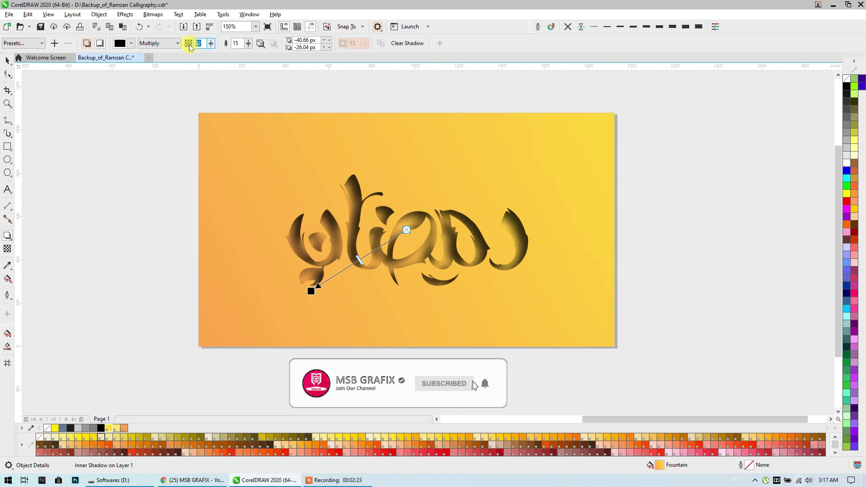
pyautogui.write('65')
pyautogui.press('Return')
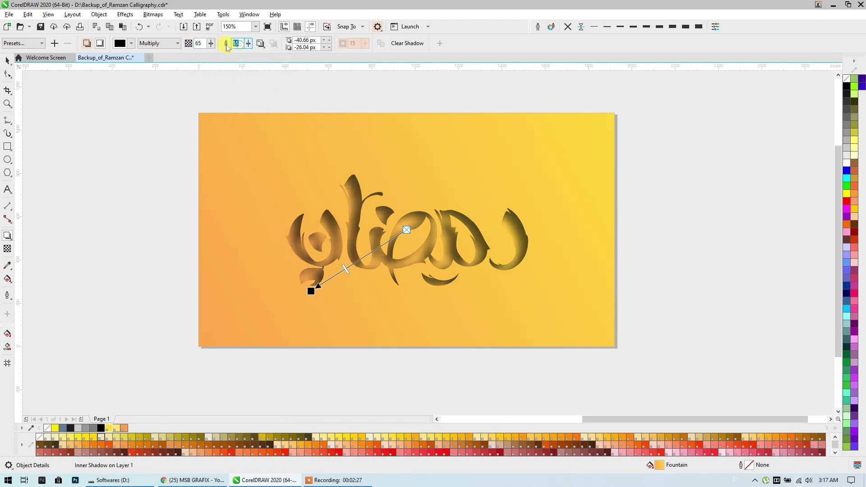
pyautogui.write('8')
pyautogui.press('Return')
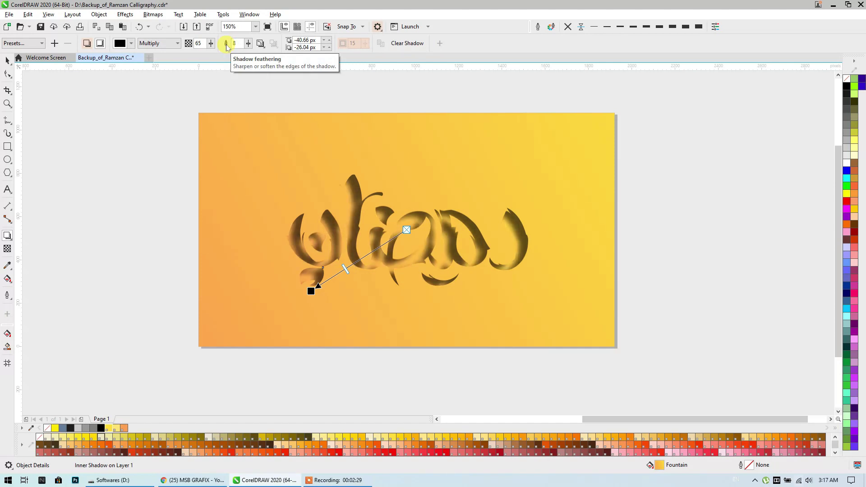
# - Set the inner shadow's opacity to 44 and shorten its offset to -18.61 px horizontally and -12.5 px vertically
pyautogui.doubleClick(199, 43)
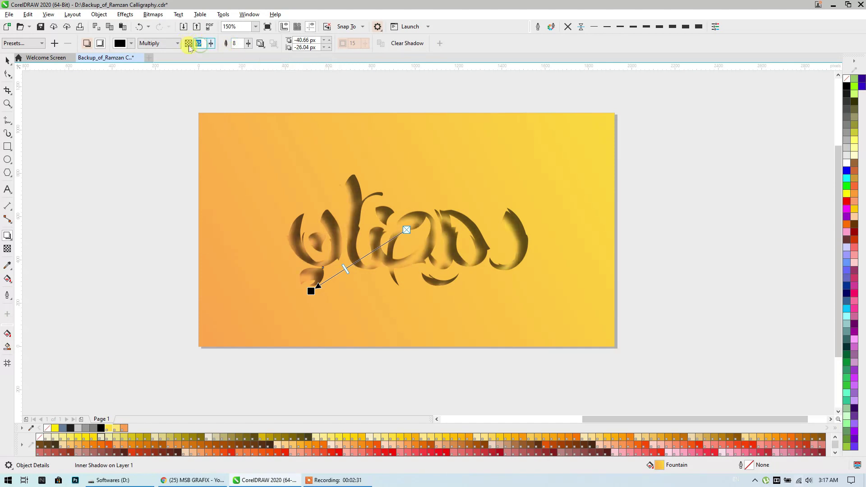
pyautogui.press('Return')
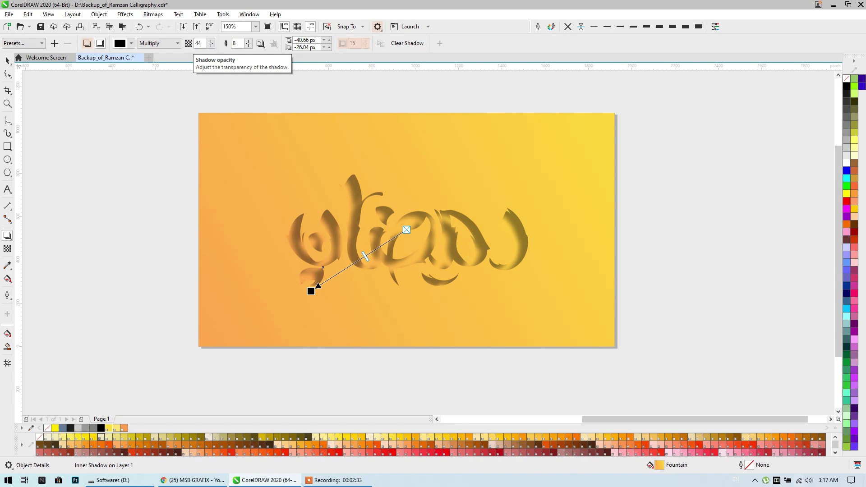
pyautogui.scroll(2, 343, 280)
pyautogui.moveTo(281, 306); pyautogui.dragTo(298, 299)
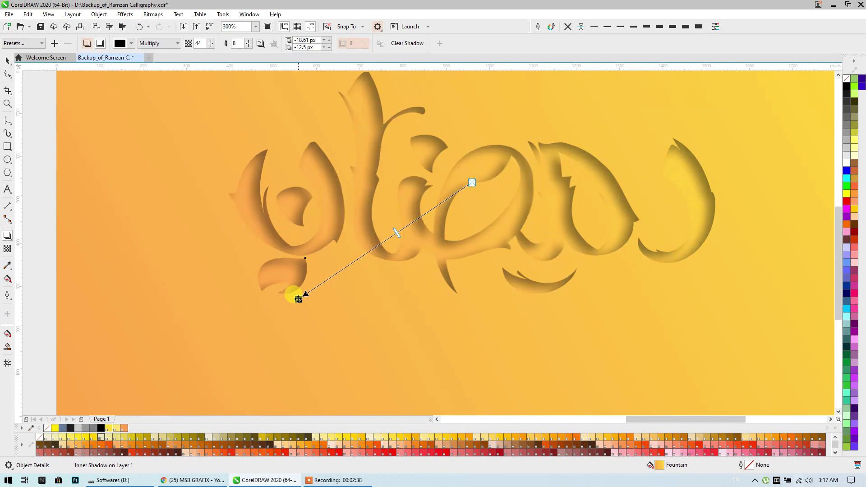
pyautogui.click(6, 60)
# - Redirect the calligraphy word's fountain fill to run nearly vertically from yellow above the word to orange at the page's lower edge
pyautogui.scroll(-2, 131, 195)
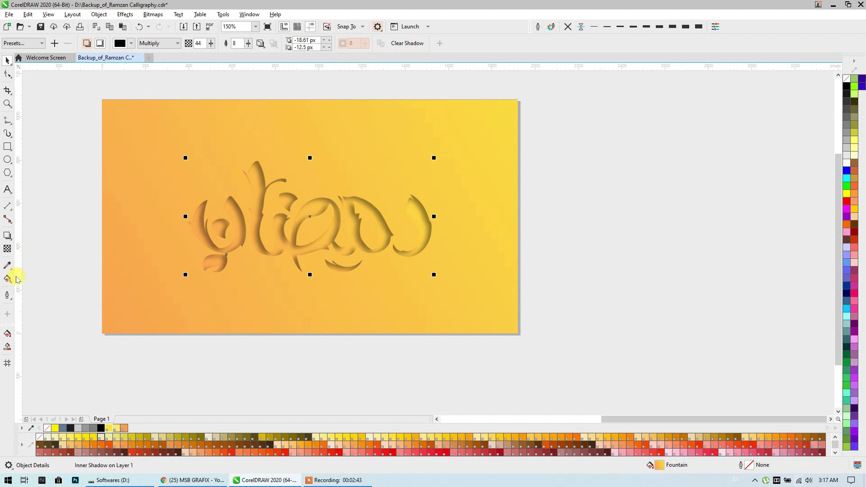
pyautogui.click(8, 278)
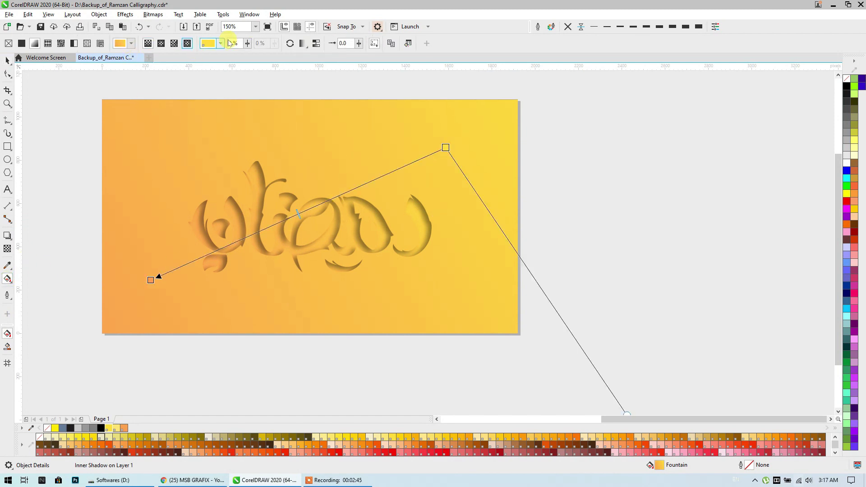
pyautogui.moveTo(445, 148); pyautogui.dragTo(366, 103)
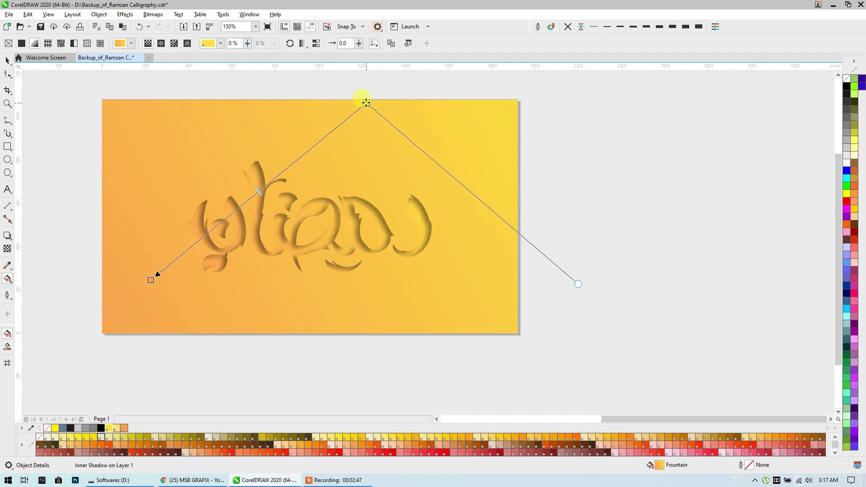
pyautogui.moveTo(151, 280); pyautogui.dragTo(353, 132)
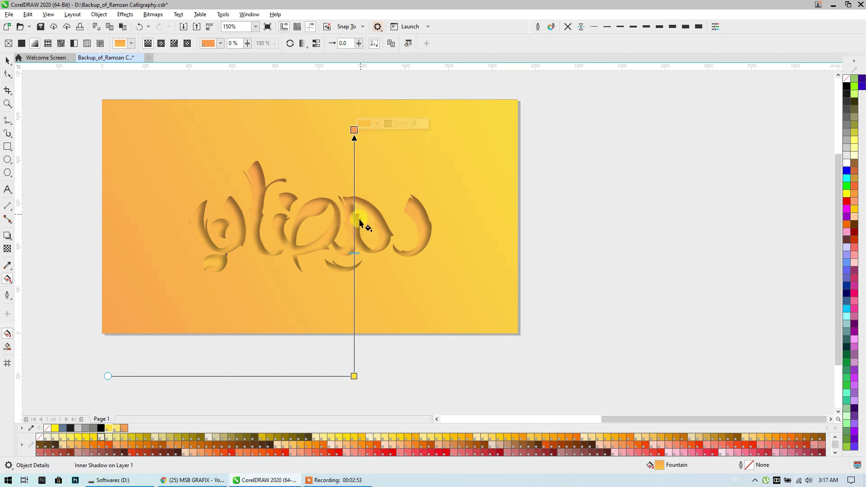
pyautogui.moveTo(303, 125); pyautogui.dragTo(300, 333)
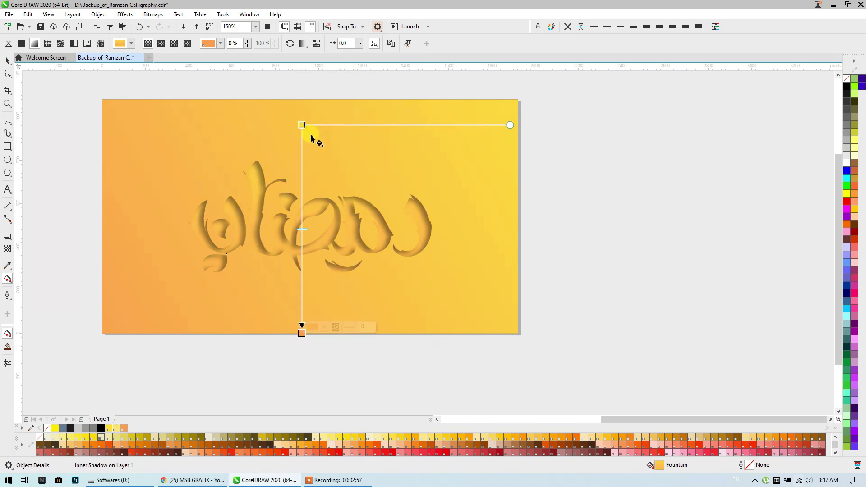
pyautogui.moveTo(301, 125); pyautogui.dragTo(324, 130)
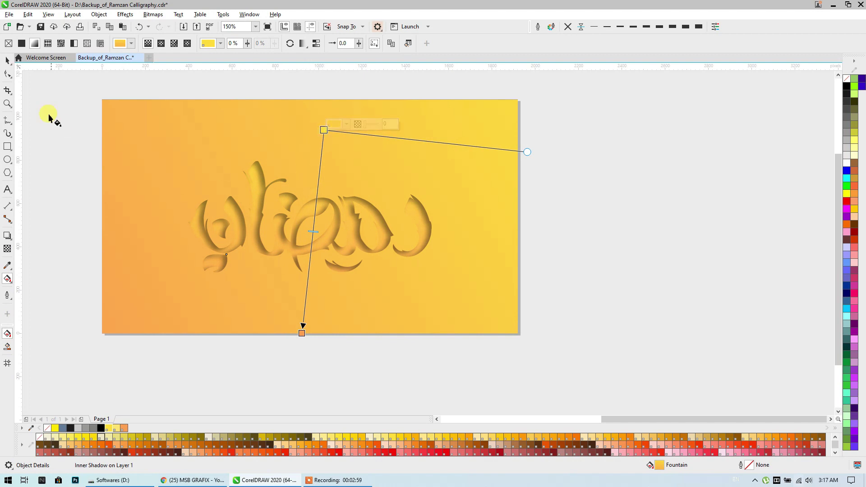
pyautogui.click(7, 60)
pyautogui.click(295, 340)
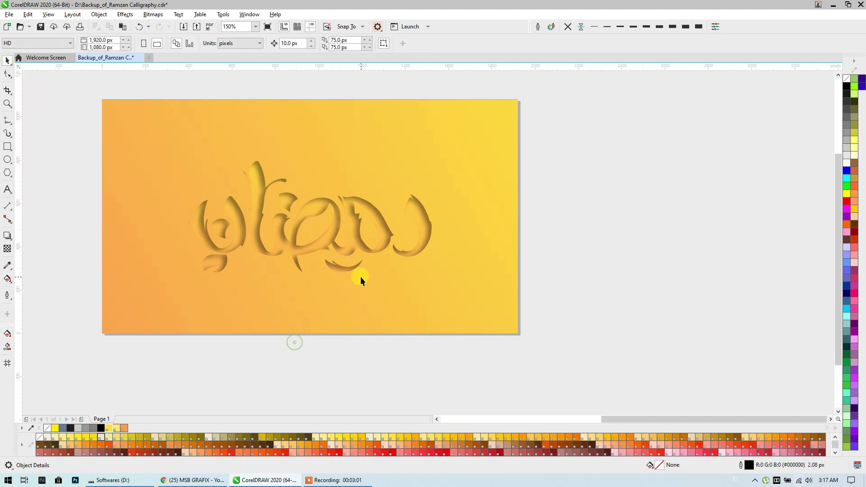
# - Place a copy of the whole orange-yellow design off the page, centred at about X 5,518 px, Y 1,806 px
pyautogui.scroll(-1, 361, 277)
pyautogui.scroll(2, 361, 277)
pyautogui.moveTo(301, 240); pyautogui.dragTo(279, 238)
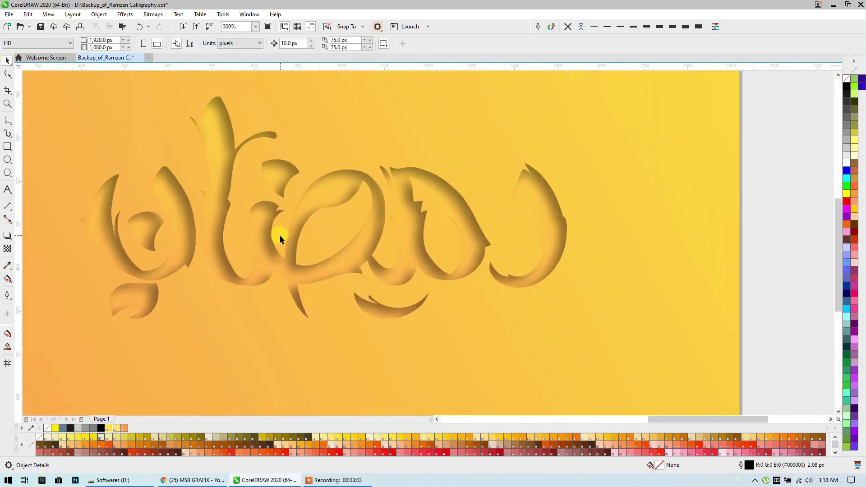
pyautogui.scroll(-2, 279, 239)
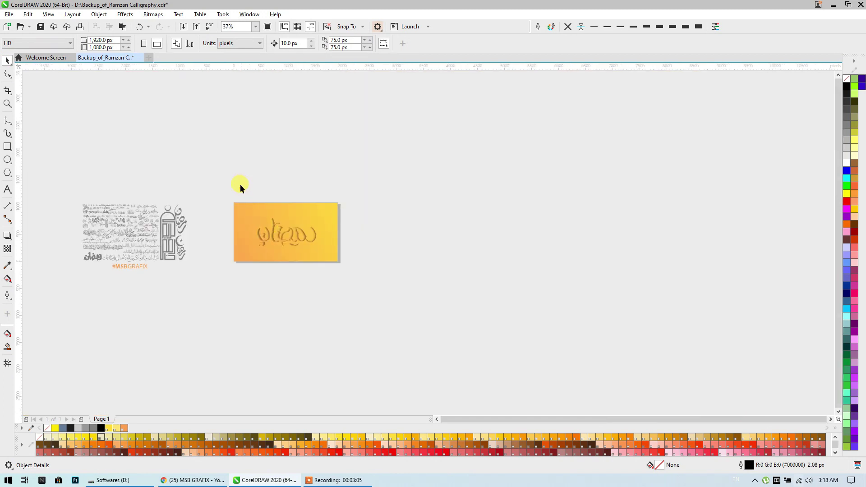
pyautogui.moveTo(304, 256); pyautogui.dragTo(355, 299)
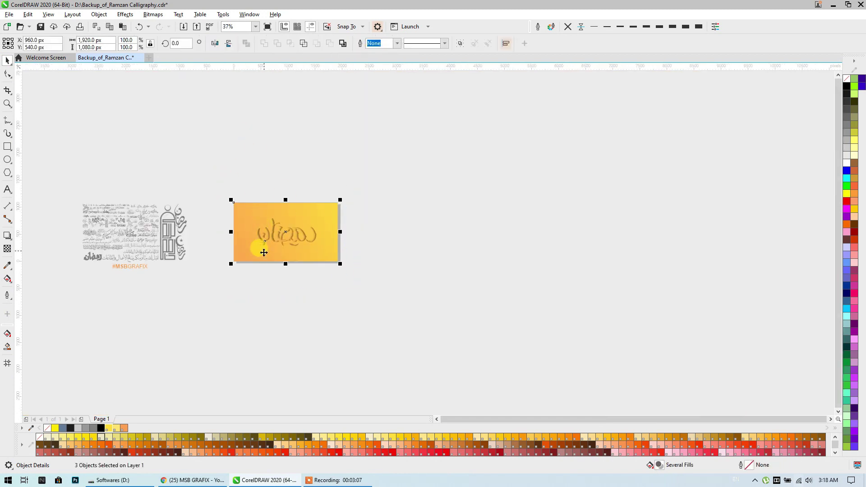
pyautogui.moveTo(260, 262); pyautogui.dragTo(507, 194)
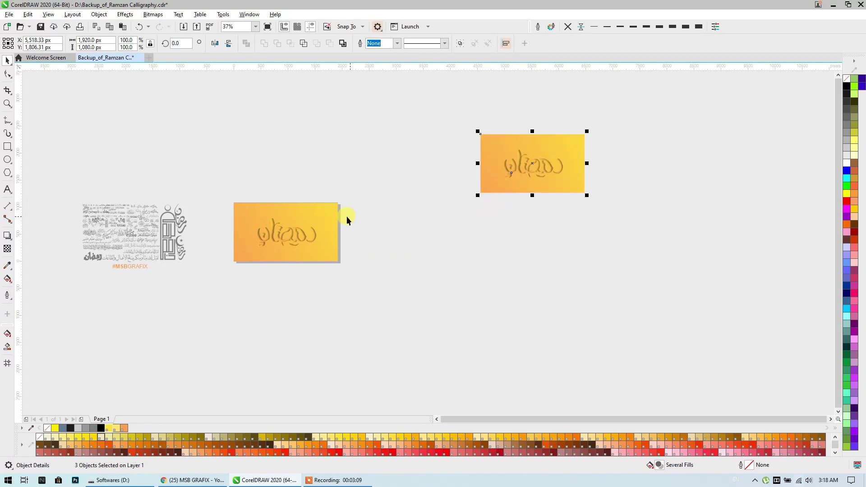
pyautogui.click(380, 251)
# - Fill the background and calligraphy of the design on the page with solid yellow (#FFFF00)
pyautogui.scroll(2, 291, 242)
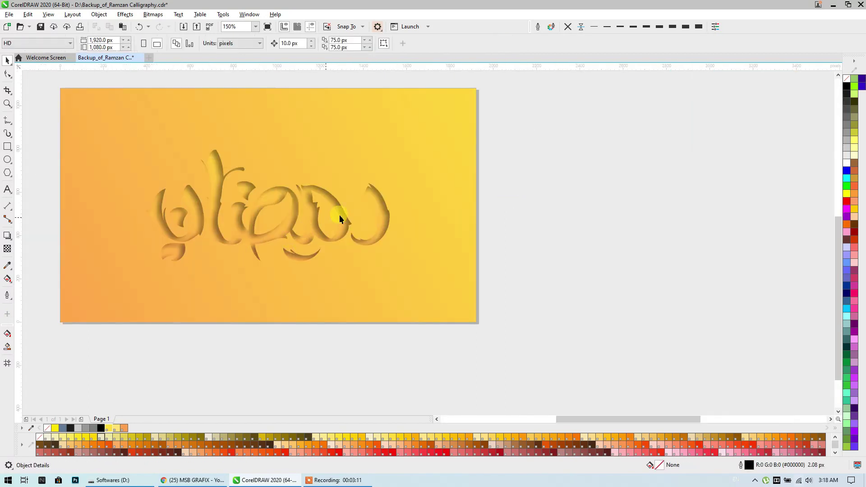
pyautogui.scroll(-1, 439, 212)
pyautogui.click(298, 255)
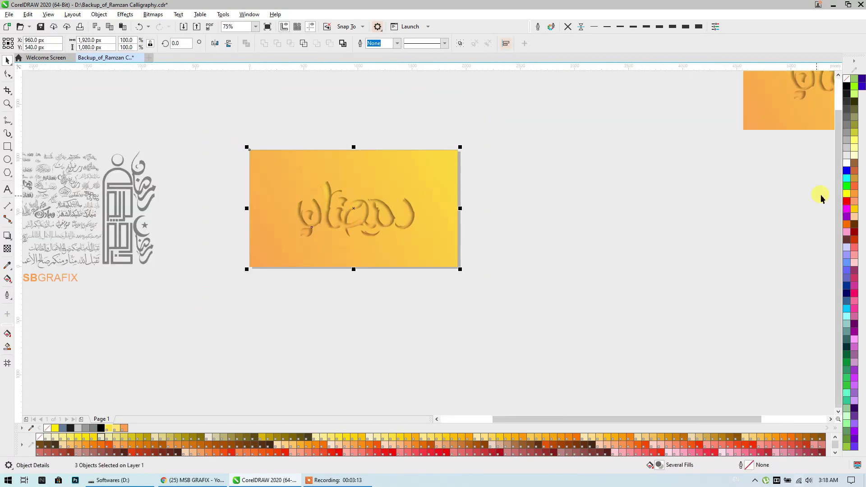
pyautogui.click(847, 195)
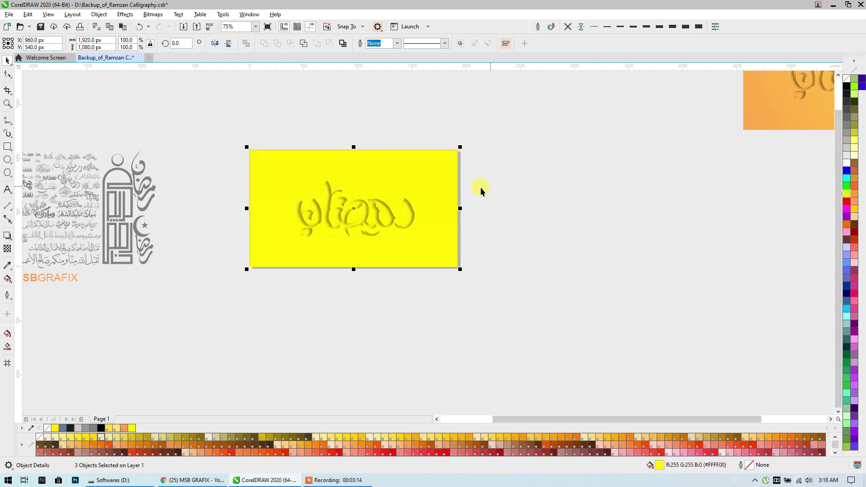
pyautogui.click(525, 217)
pyautogui.scroll(2, 415, 221)
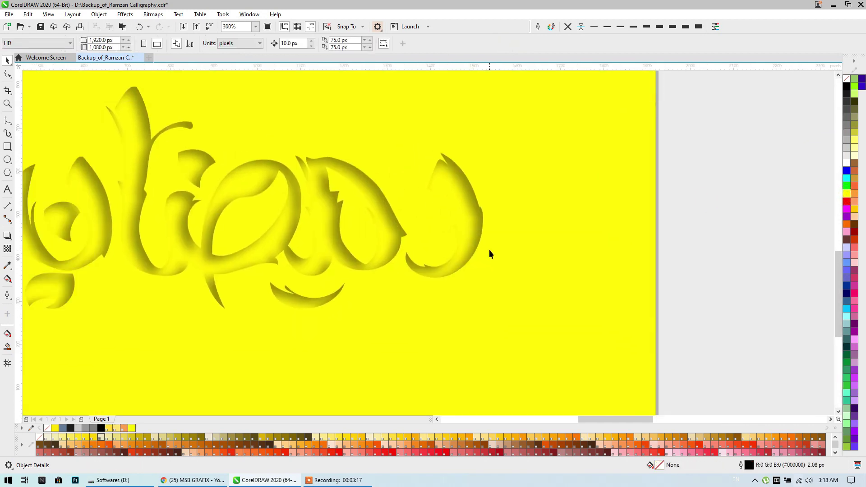
# - Fill the background rectangle and calligraphy on the page with white (#FFFFFF)
pyautogui.scroll(-1, 491, 254)
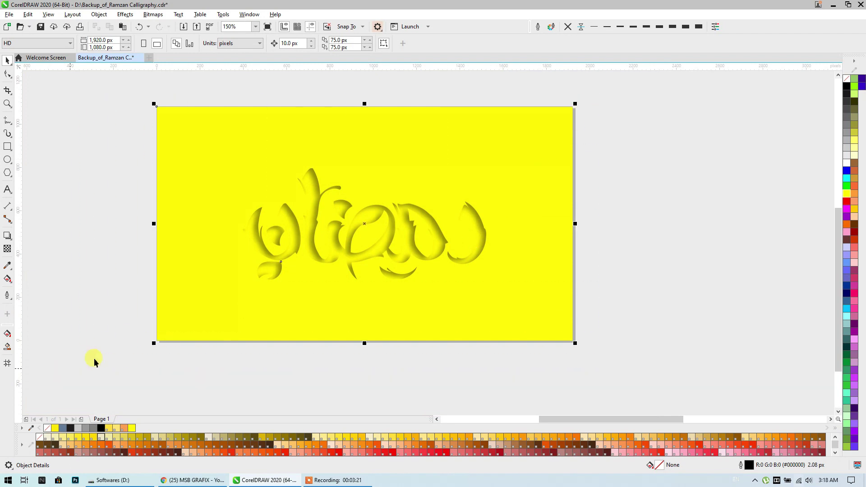
pyautogui.click(847, 163)
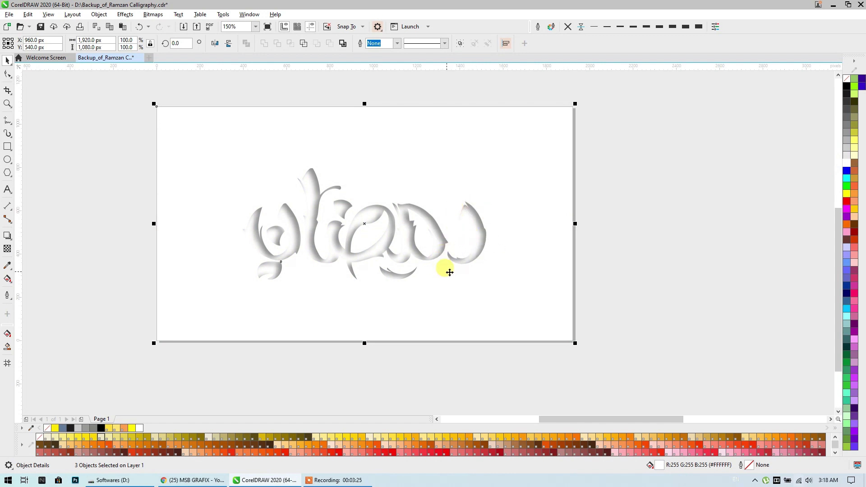
pyautogui.click(609, 180)
pyautogui.click(559, 155)
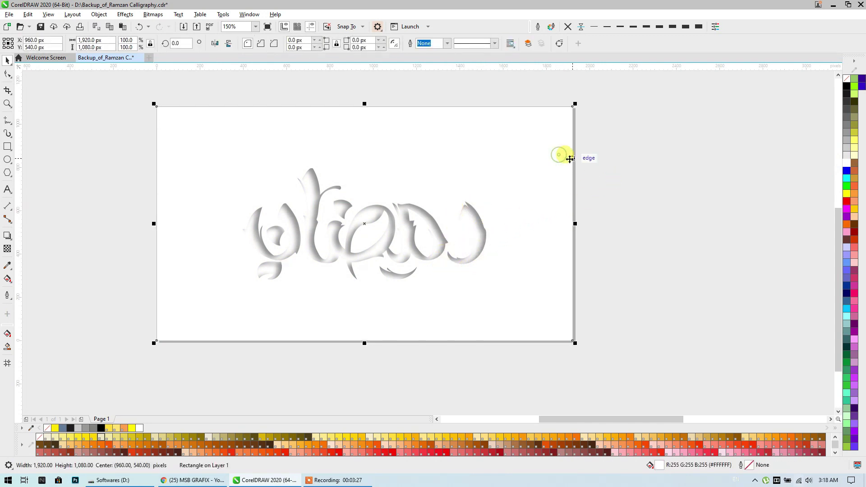
pyautogui.click(851, 155)
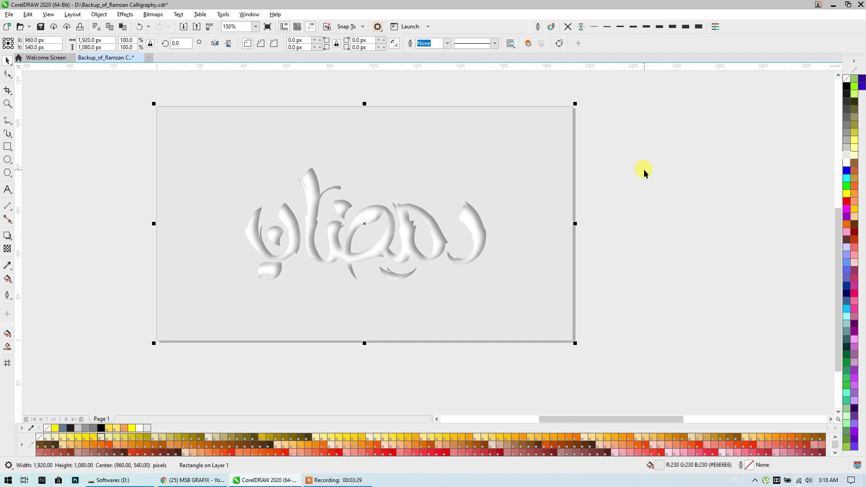
pyautogui.hotkey('ctrl', 'z')
# - Fill only the calligraphy word with light grey (#E6E6E6)
pyautogui.click(477, 221)
pyautogui.click(851, 156)
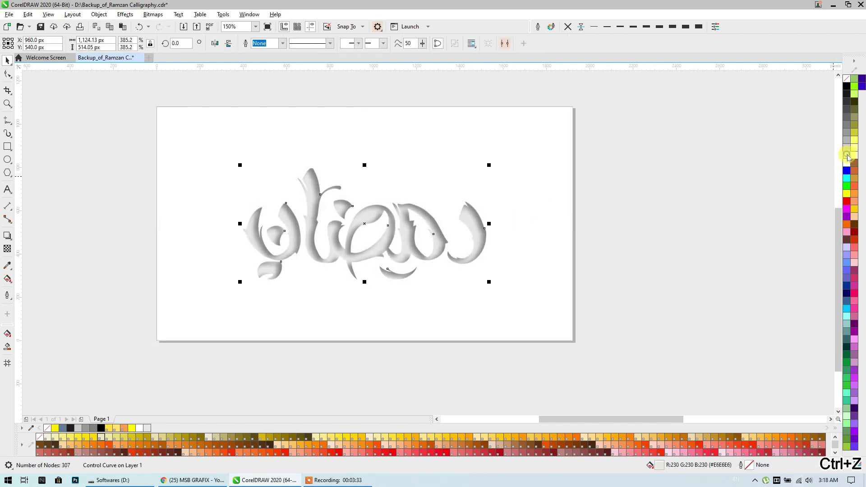
pyautogui.click(661, 166)
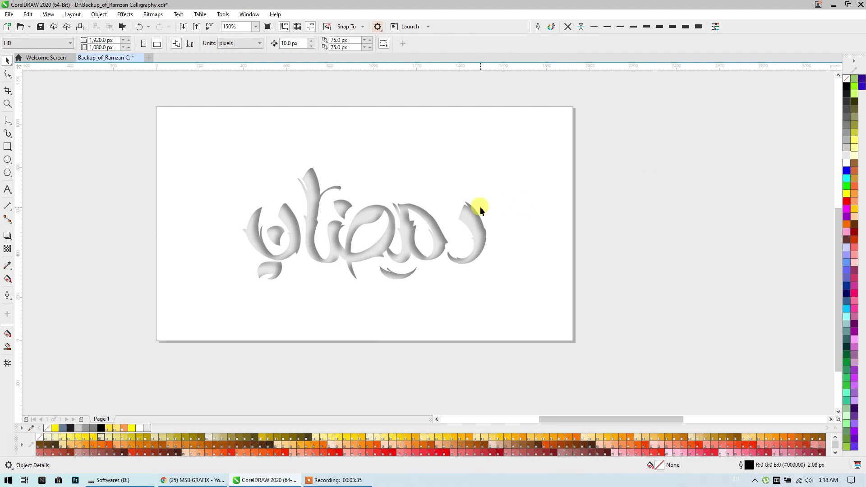
# - Examine the grey calligraphy word on its white background, up close and beside the orange-yellow version
pyautogui.scroll(-4, 376, 229)
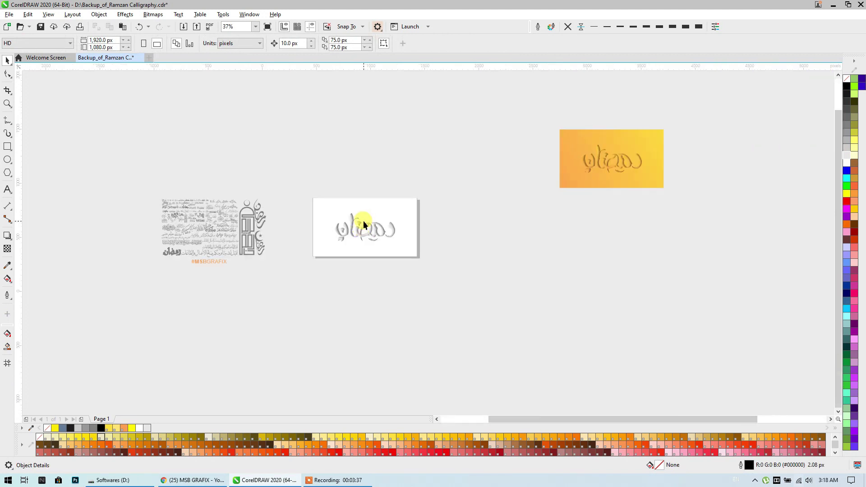
pyautogui.scroll(4, 365, 224)
pyautogui.click(381, 172)
pyautogui.scroll(-2, 461, 274)
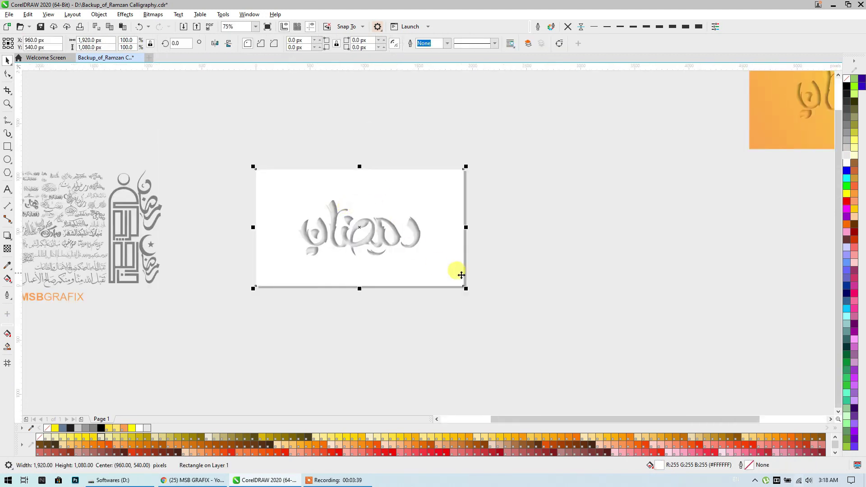
pyautogui.click(479, 277)
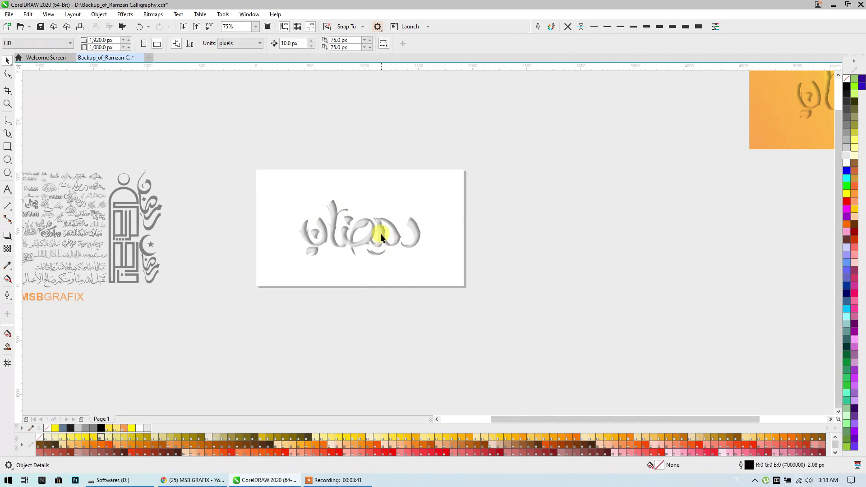
pyautogui.scroll(2, 381, 233)
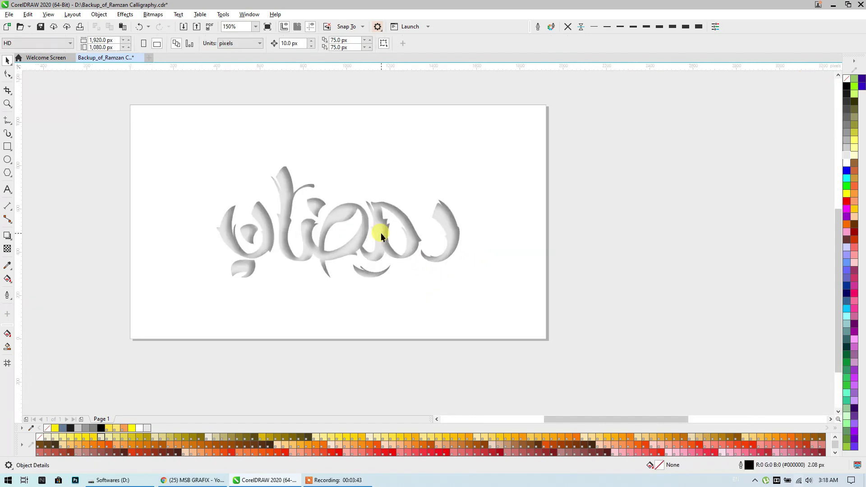
pyautogui.scroll(-2, 381, 233)
pyautogui.moveTo(155, 224); pyautogui.dragTo(532, 283)
pyautogui.press('Delete')
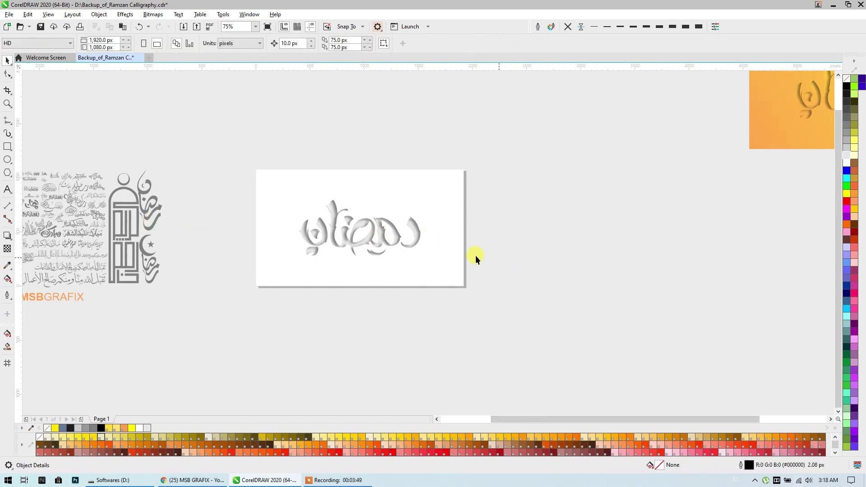
# - Copy the wide one-line Arabic greeting from the grey calligraphy collection onto the page's upper-left area, centred at about X 264 px, Y 979 px
pyautogui.scroll(3, 51, 206)
pyautogui.scroll(4, 457, 232)
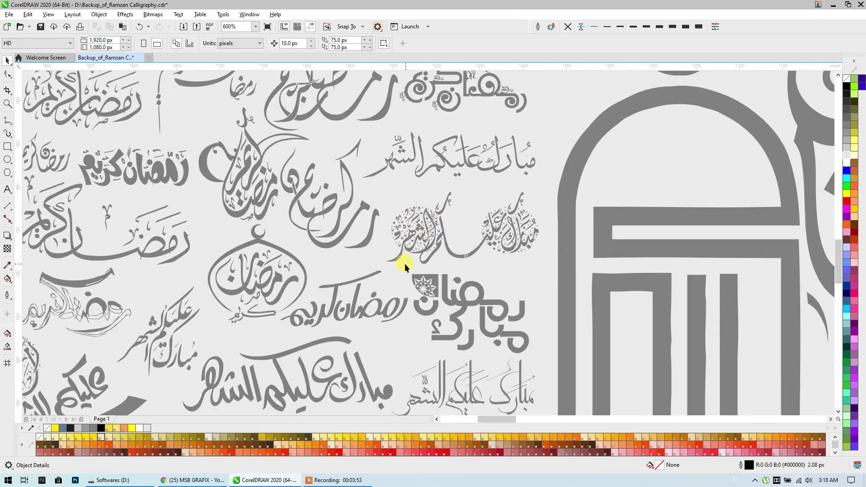
pyautogui.scroll(3, 461, 181)
pyautogui.hscroll(-4, 461, 181)
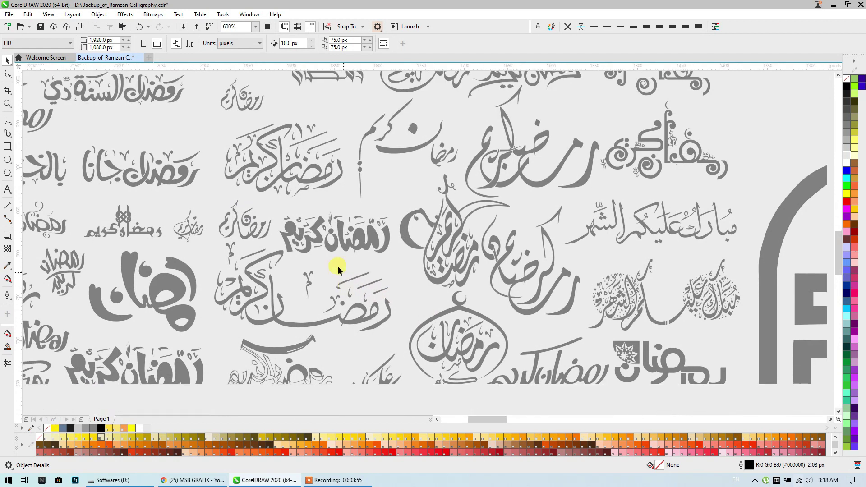
pyautogui.scroll(-3, 247, 261)
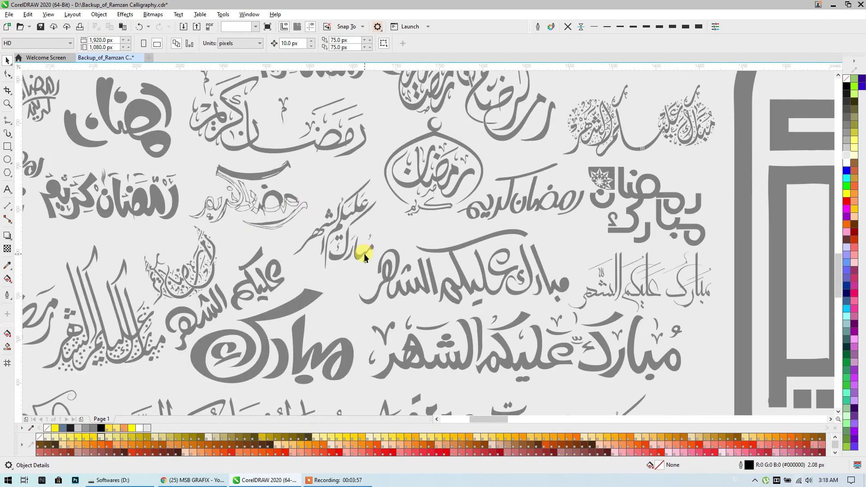
pyautogui.click(365, 257)
pyautogui.hscroll(2, 402, 271)
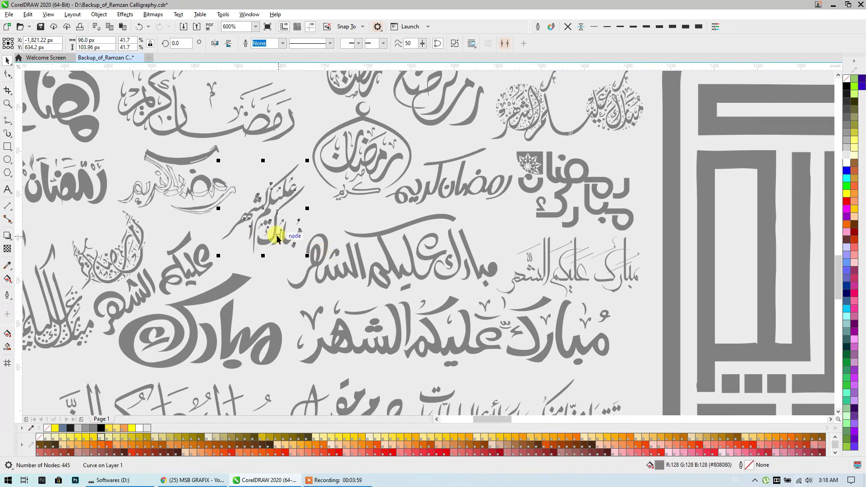
pyautogui.click(277, 237)
pyautogui.click(370, 331)
pyautogui.scroll(-3, 137, 185)
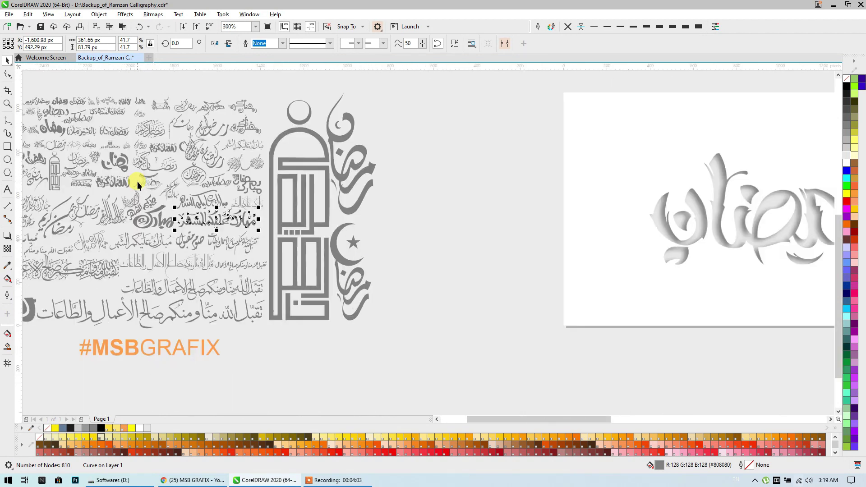
pyautogui.moveTo(185, 207); pyautogui.dragTo(615, 131)
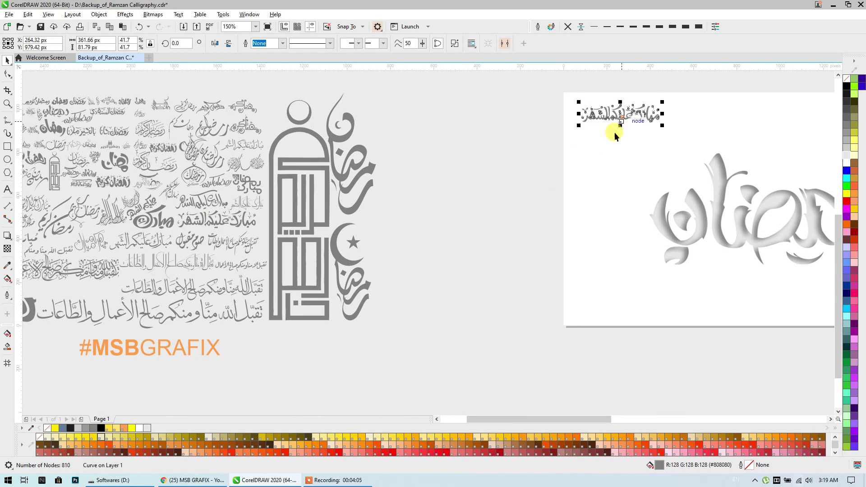
# - Enlarge the one-line greeting on the page to about 988 × 223.5 px, centred at about X 568 px, Y 923 px
pyautogui.hscroll(5, 183, 175)
pyautogui.moveTo(222, 128); pyautogui.dragTo(348, 170)
pyautogui.moveTo(265, 135); pyautogui.dragTo(265, 136)
pyautogui.scroll(2, 271, 145)
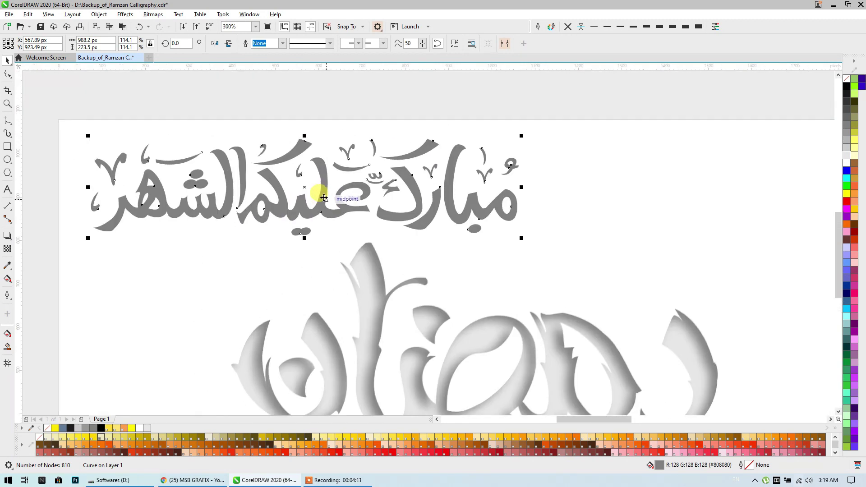
# - Apply an inner shadow offset about 8.04 px, -5.33 px to the one-line greeting, with feather 5 and opacity 85
pyautogui.click(8, 235)
pyautogui.moveTo(305, 186); pyautogui.dragTo(381, 238)
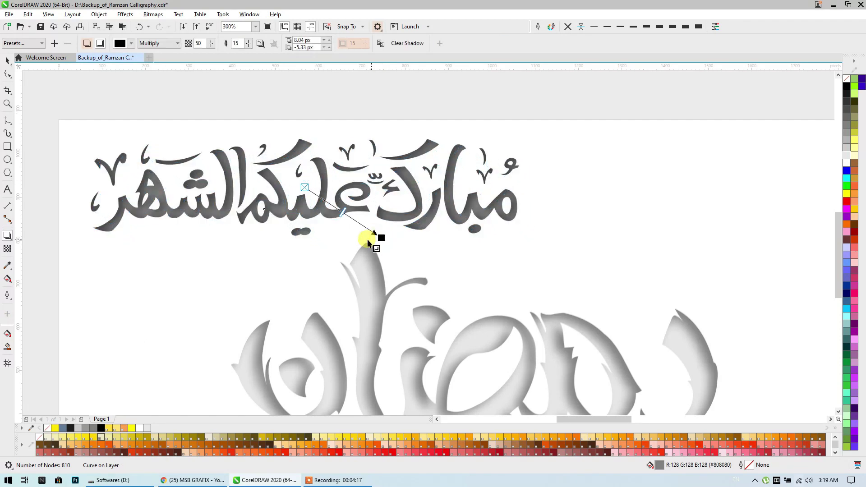
pyautogui.click(198, 43)
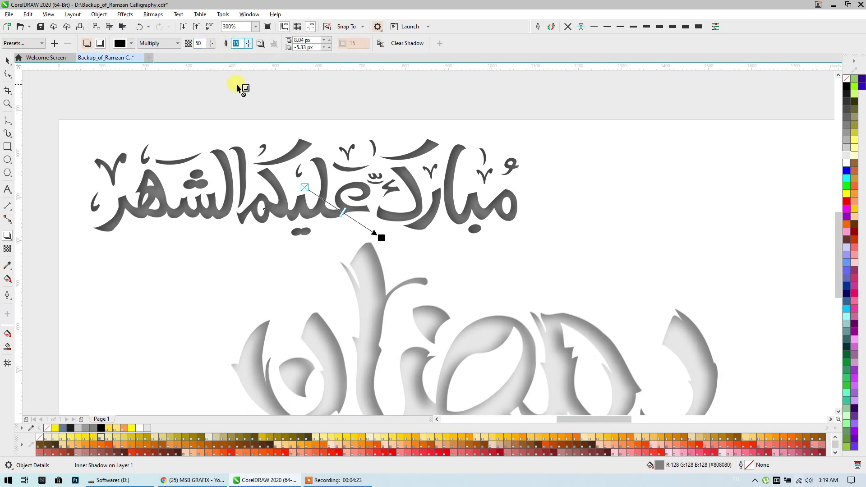
pyautogui.write('5')
pyautogui.hotkey('shift', 'Tab')
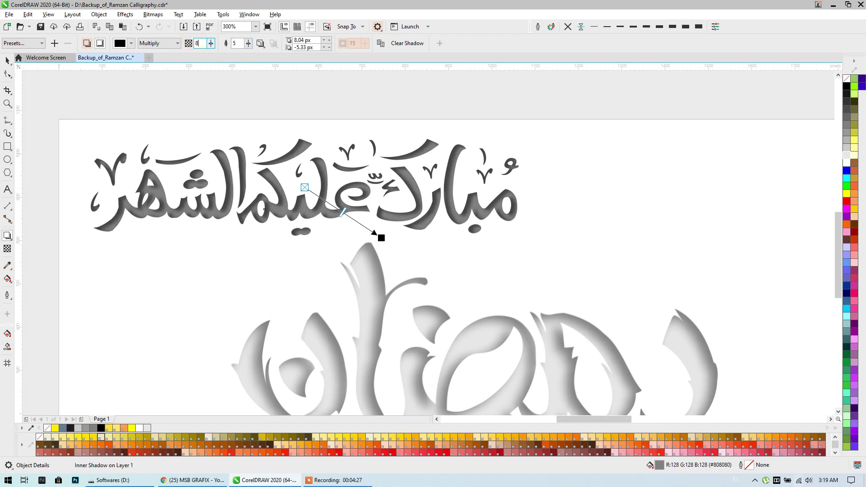
pyautogui.press('Return')
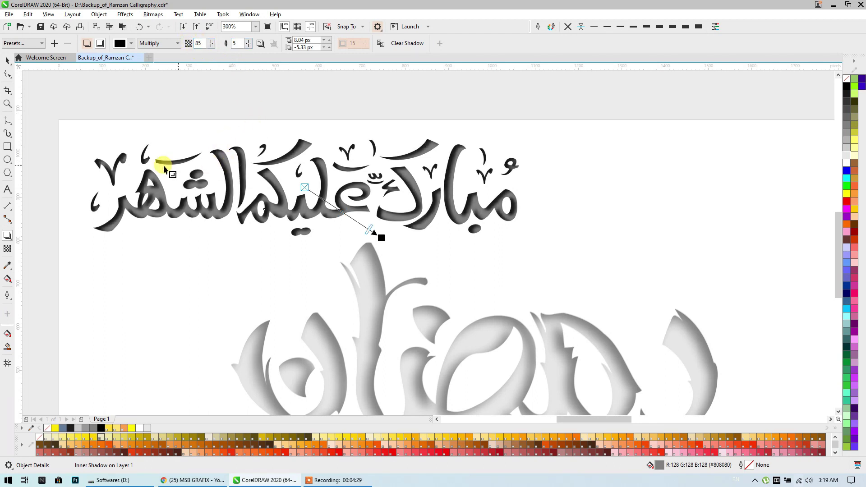
# - Try red (#FF6666) and white fills on the greeting, set its shadow opacity to 55, and fill it with light grey (#CCCCCC)
pyautogui.click(7, 60)
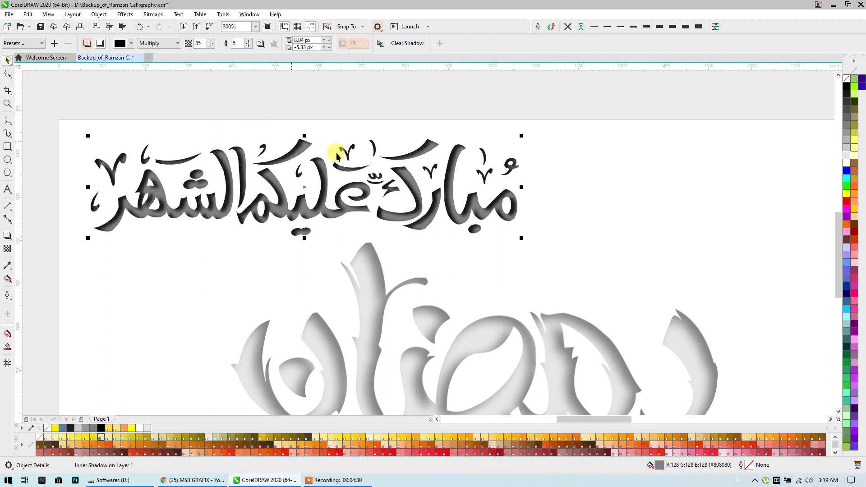
pyautogui.click(852, 249)
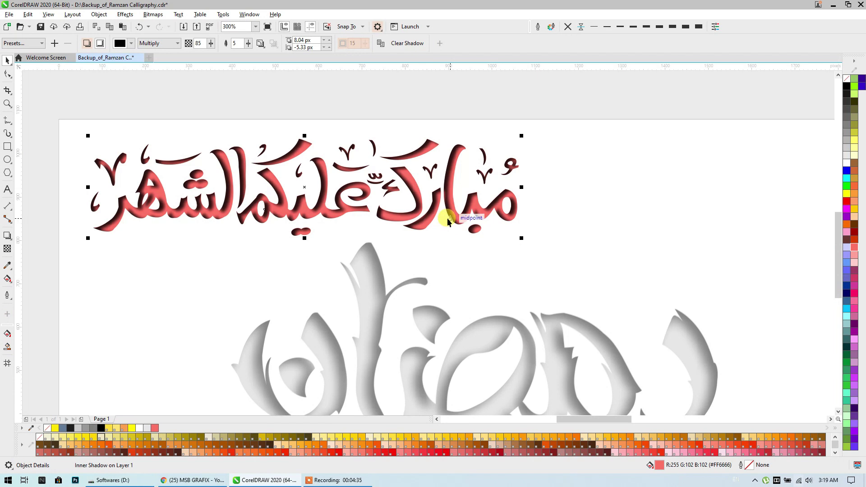
pyautogui.click(847, 163)
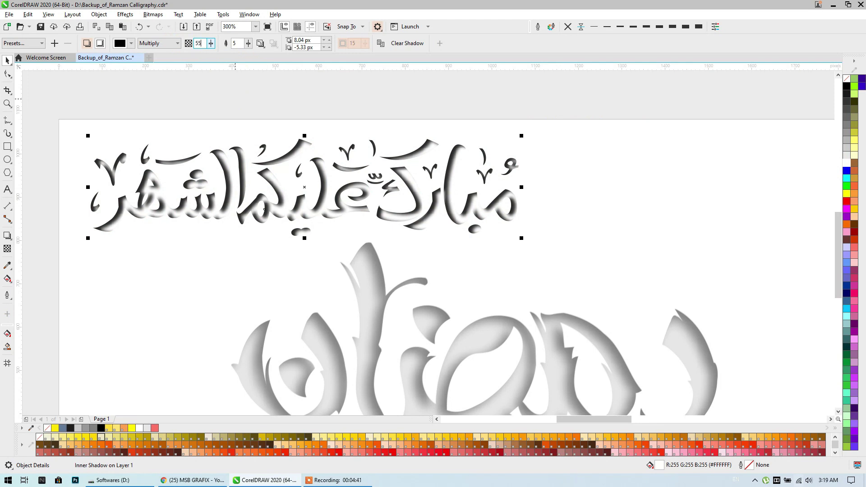
pyautogui.press('Return')
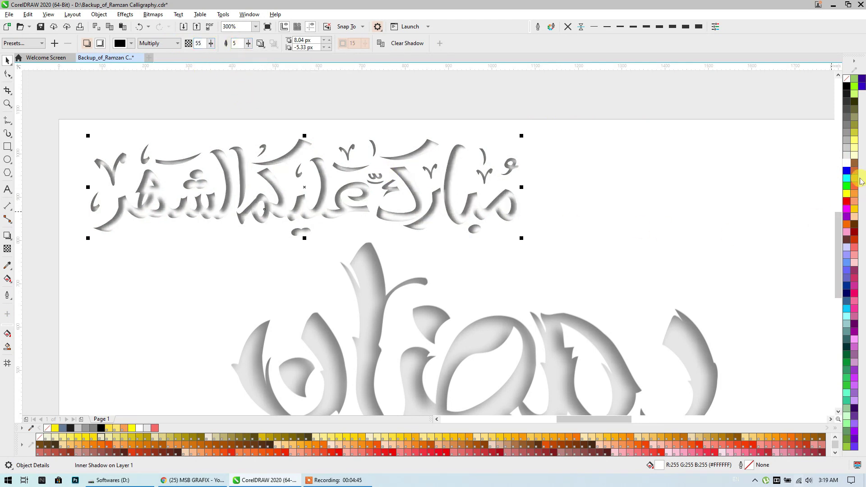
pyautogui.click(847, 155)
pyautogui.click(847, 148)
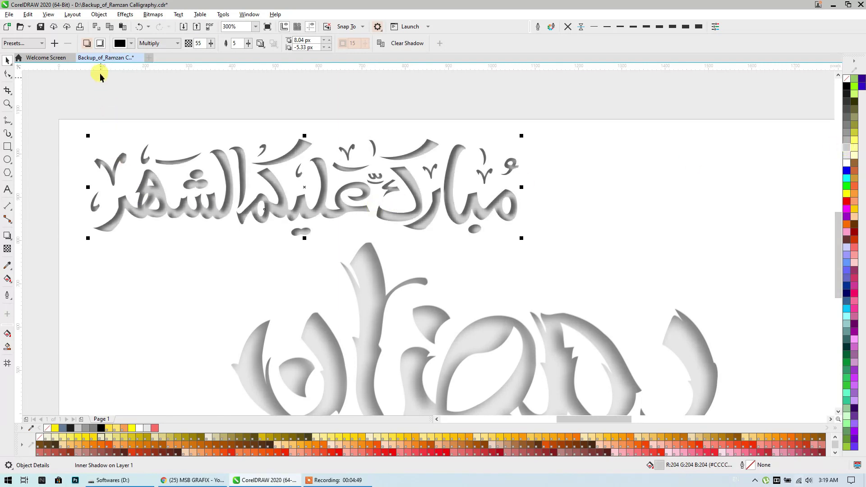
# - Compare drop and inner shadow on the greeting, keep inner, and set opacity to 36 and offset to 10.32 px, -7.42 px
pyautogui.click(88, 43)
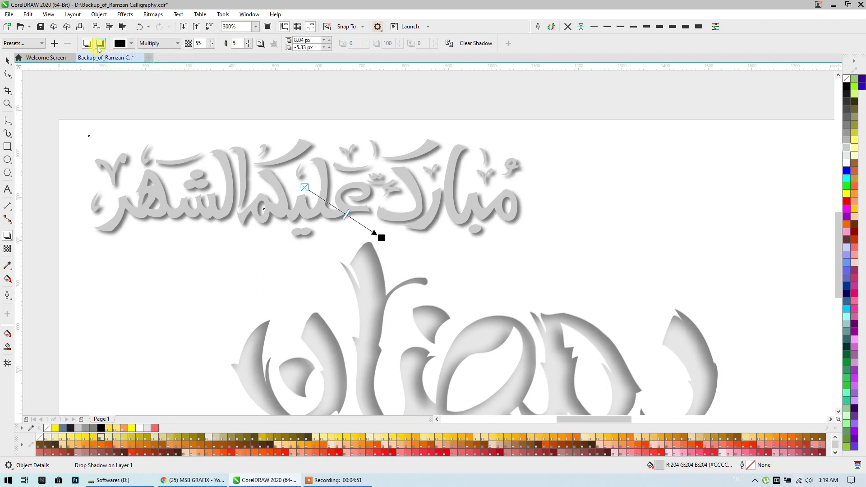
pyautogui.click(99, 44)
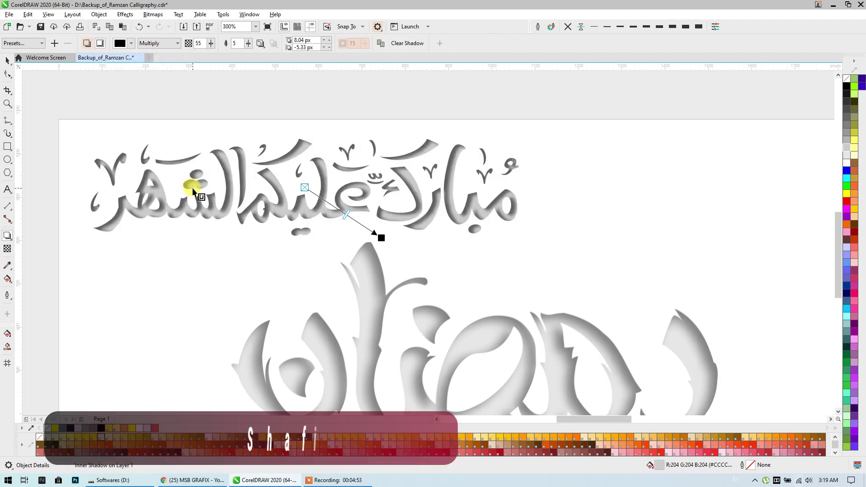
pyautogui.scroll(-1, 284, 249)
pyautogui.scroll(1, 282, 254)
pyautogui.scroll(1, 325, 221)
pyautogui.moveTo(364, 210); pyautogui.dragTo(338, 191)
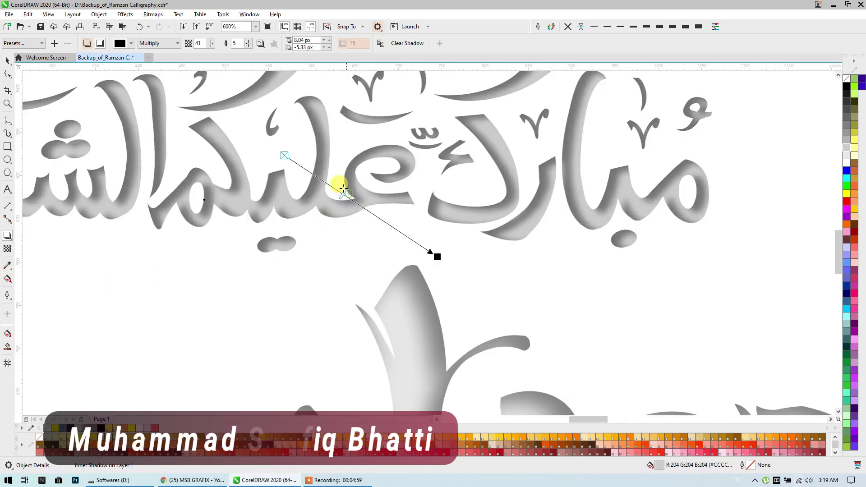
pyautogui.moveTo(432, 255)
pyautogui.mouseDown()
pyautogui.moveTo(415, 246)
pyautogui.moveTo(429, 259)
pyautogui.mouseUp()
pyautogui.scroll(-4, 415, 253)
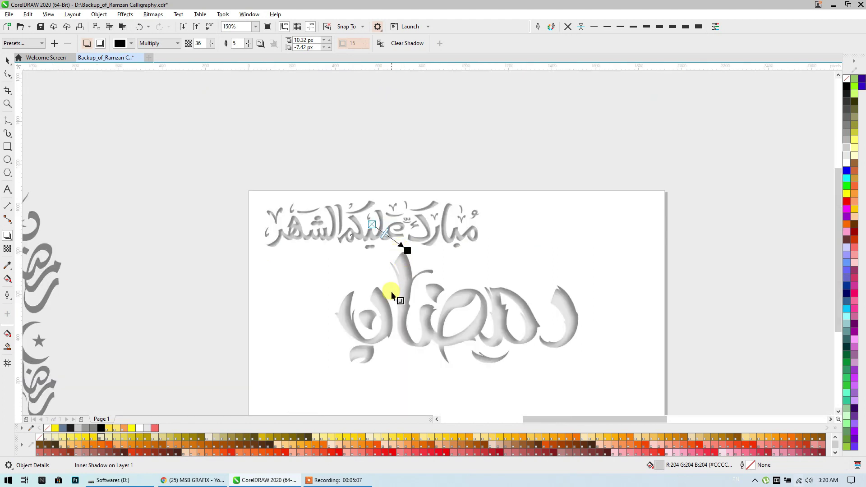
# - Inspect the large calligraphy word and its inner shadow settings beside the one-line greeting
pyautogui.click(7, 60)
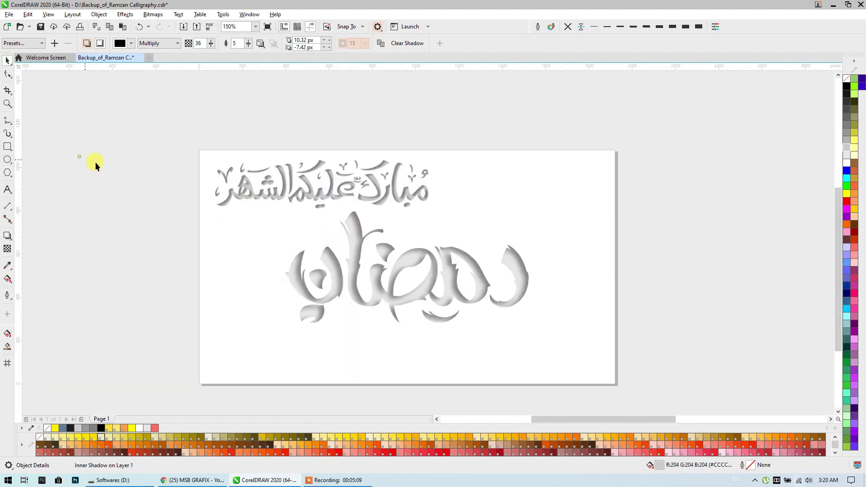
pyautogui.click(95, 166)
pyautogui.scroll(2, 304, 190)
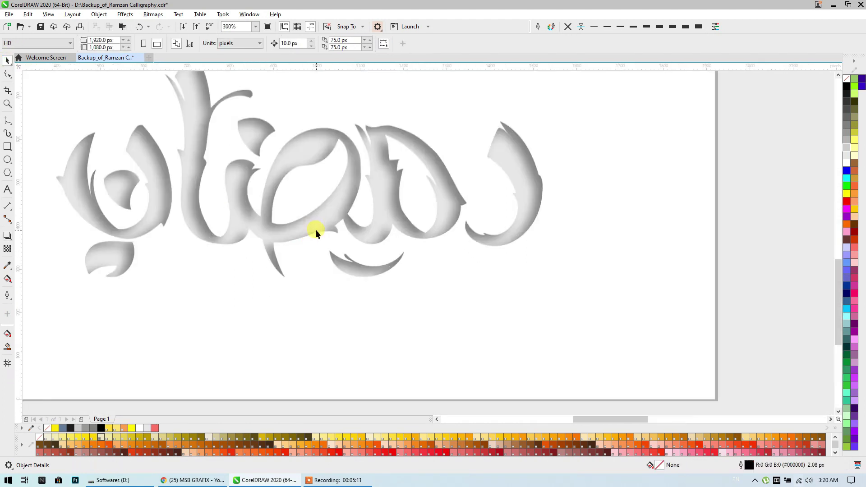
pyautogui.moveTo(316, 229); pyautogui.dragTo(442, 309)
pyautogui.click(356, 264)
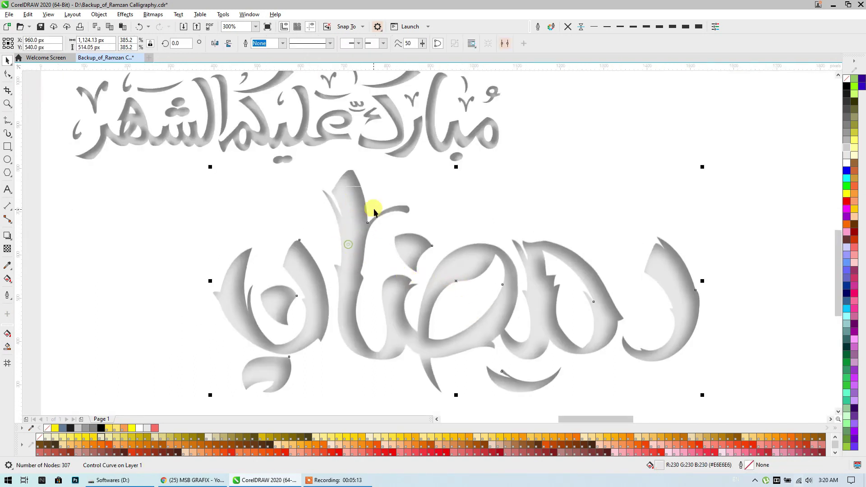
pyautogui.scroll(-2, 172, 193)
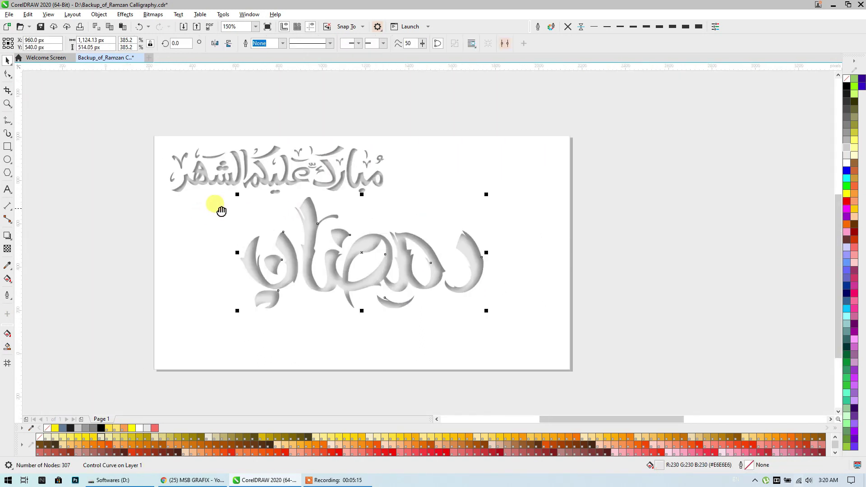
pyautogui.click(7, 236)
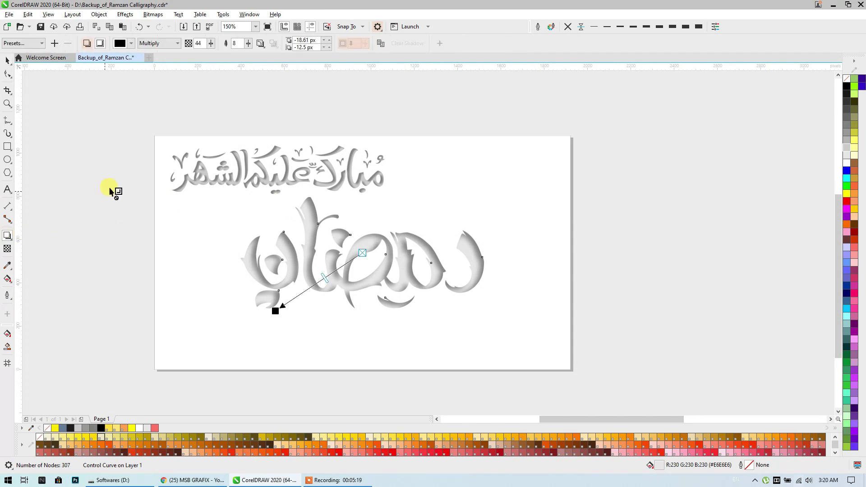
# - Copy the inner shadow properties of the large calligraphy word onto the one-line greeting
pyautogui.click(351, 179)
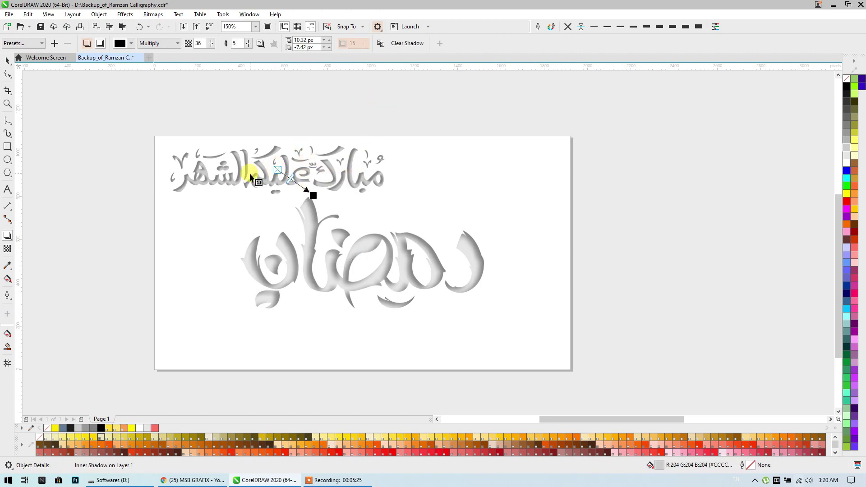
pyautogui.click(382, 46)
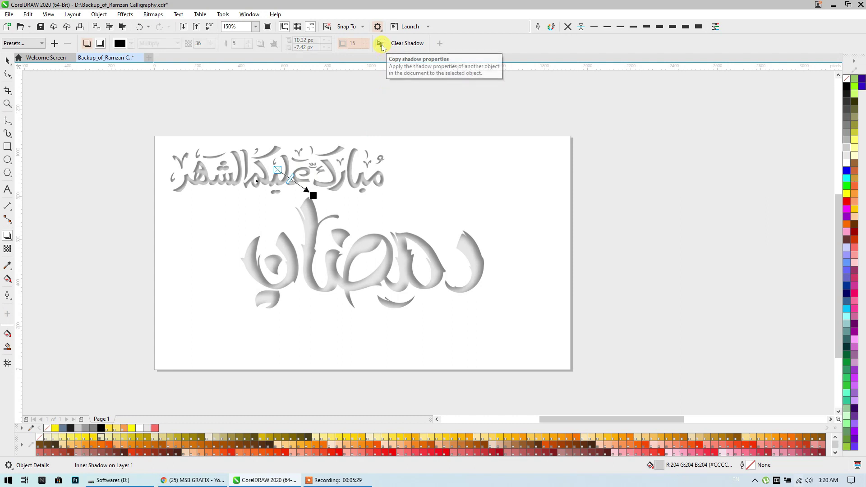
pyautogui.click(364, 244)
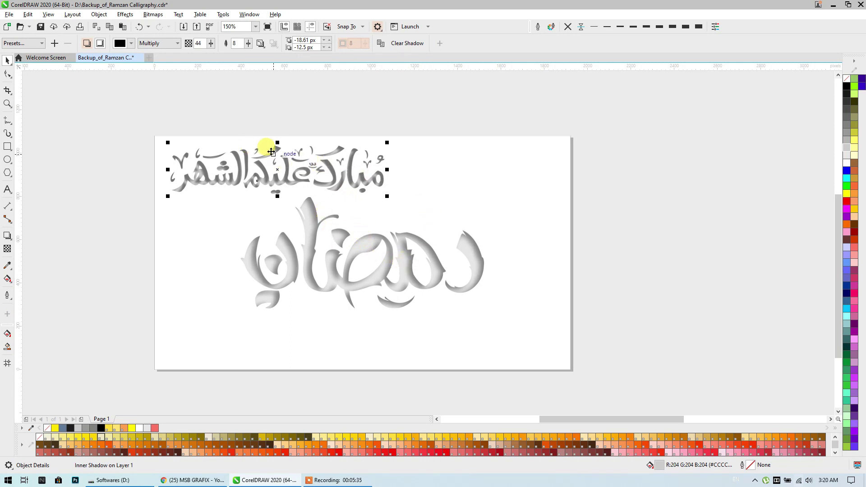
pyautogui.scroll(2, 271, 152)
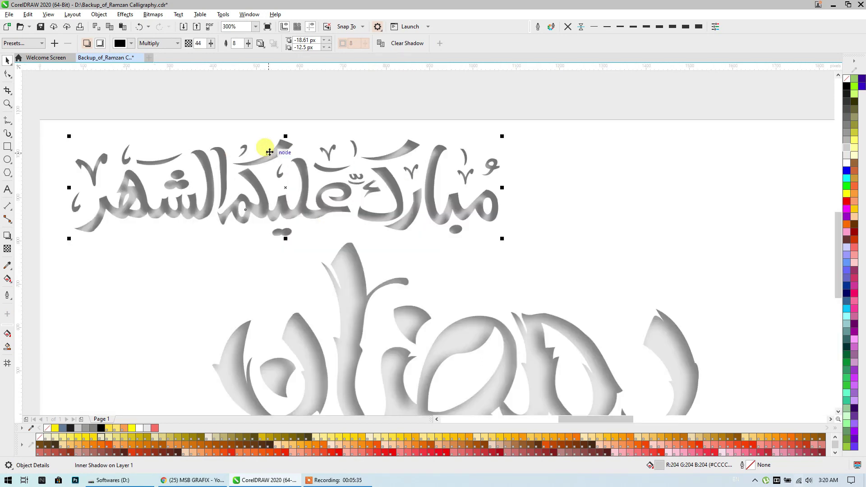
# - Fill the one-line greeting with orange (#FF6600)
pyautogui.click(7, 60)
pyautogui.click(281, 176)
pyautogui.click(304, 218)
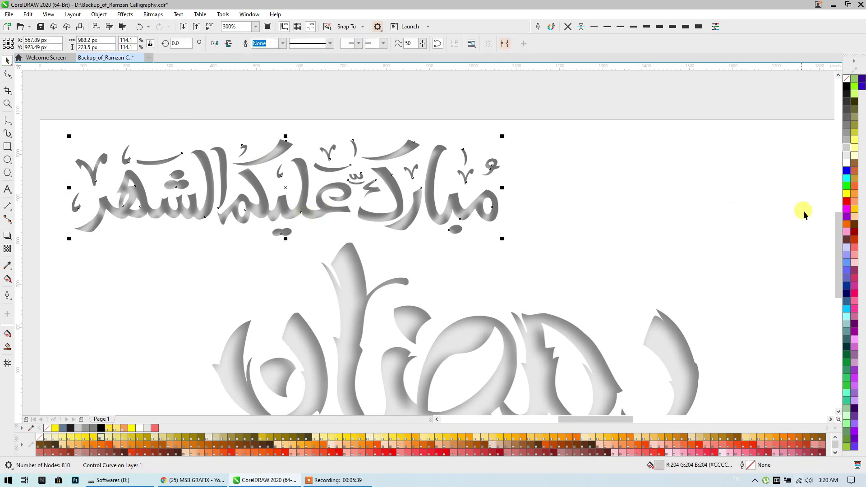
pyautogui.click(847, 223)
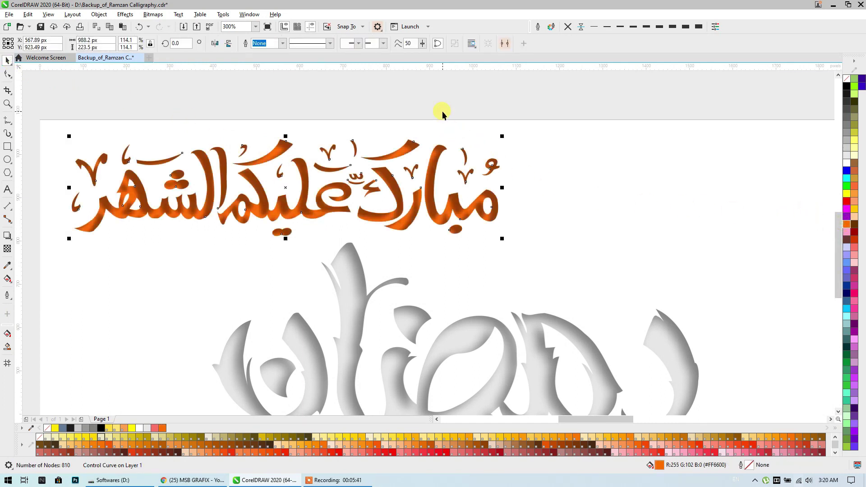
# - Fill the background rectangle with the same orange (#FF6600)
pyautogui.scroll(-2, 442, 111)
pyautogui.click(457, 105)
pyautogui.hscroll(2, 512, 159)
pyautogui.click(522, 159)
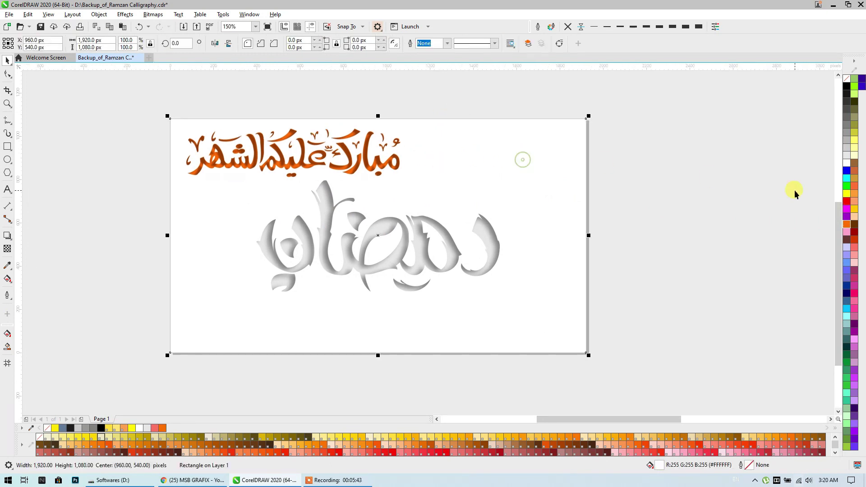
pyautogui.click(848, 224)
# - Fill the large calligraphy word and the one-line greeting with red (#FF0000)
pyautogui.click(483, 234)
pyautogui.click(847, 201)
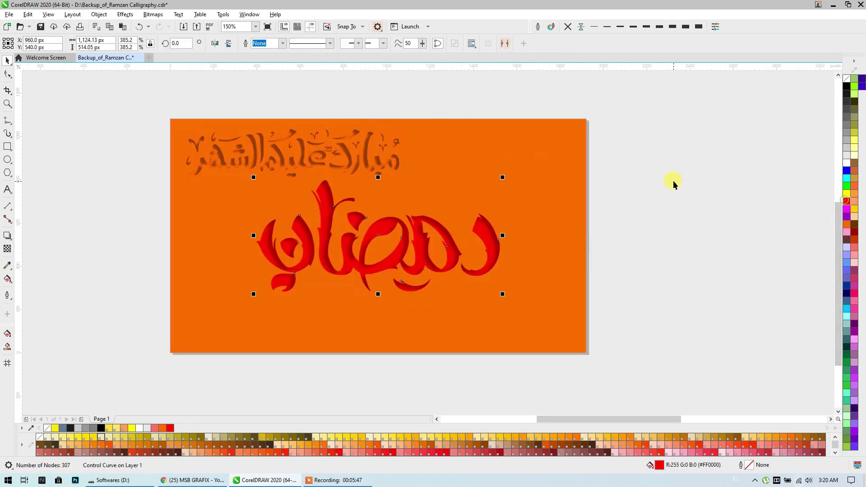
pyautogui.click(671, 180)
pyautogui.click(381, 163)
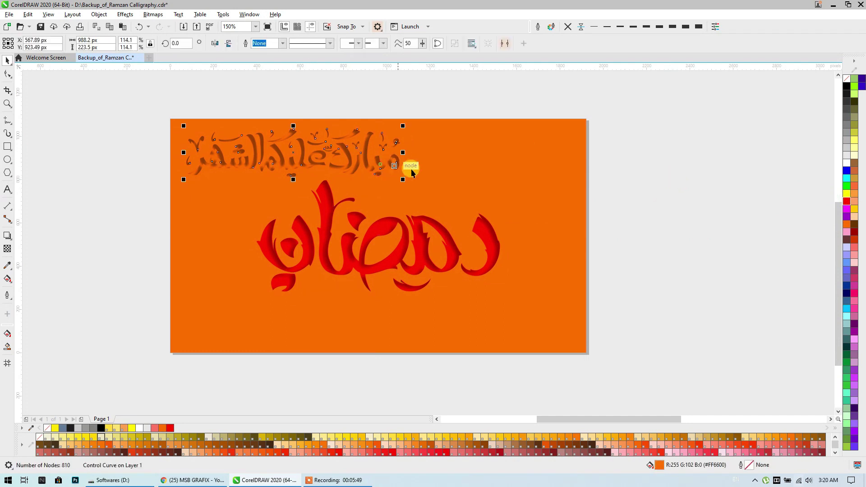
pyautogui.click(847, 202)
pyautogui.click(596, 180)
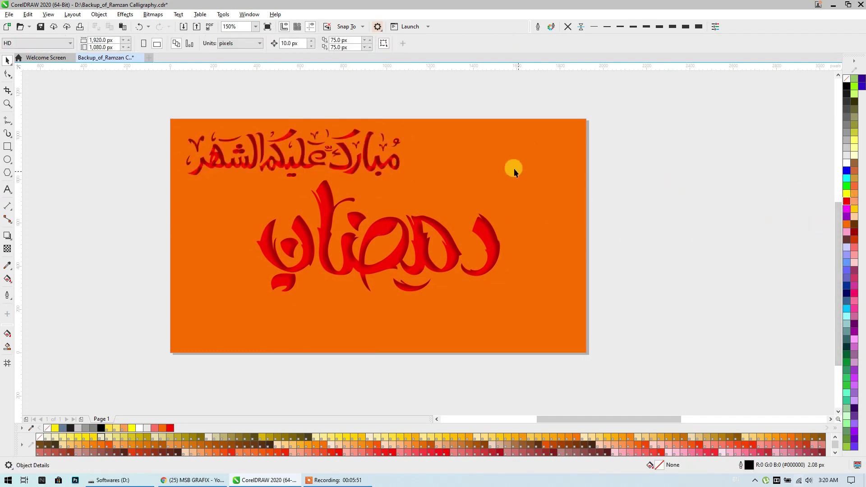
# - Fill the background rectangle and both calligraphy pieces together with pink (#FF0066)
pyautogui.scroll(1, 415, 154)
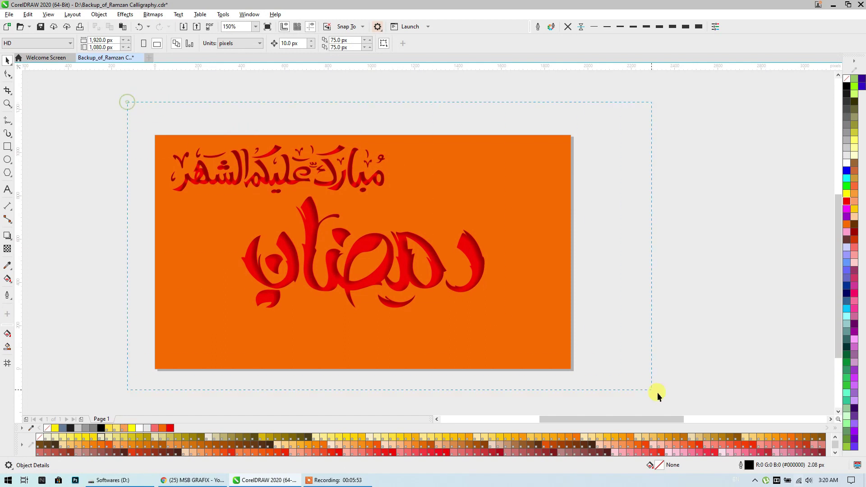
pyautogui.moveTo(657, 393); pyautogui.dragTo(658, 393)
pyautogui.click(854, 293)
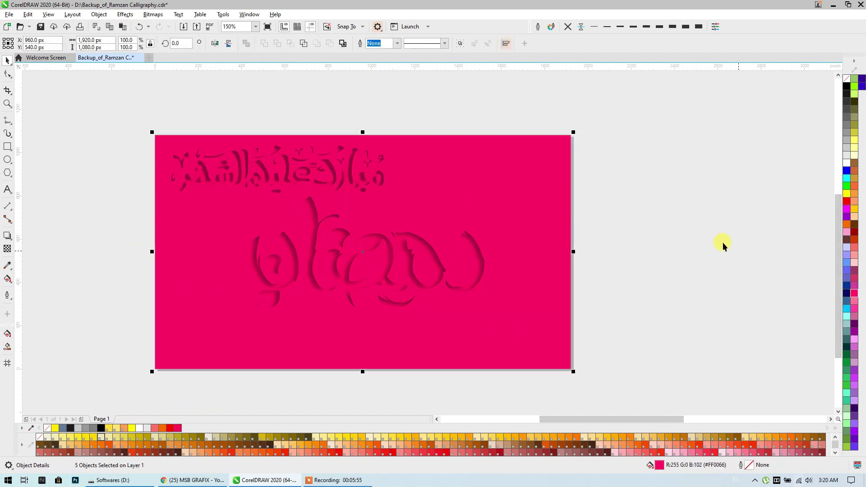
# - Fill only the two calligraphy pieces with light cyan (#99FFFF), leaving out the background rectangle
pyautogui.click(668, 194)
pyautogui.moveTo(144, 144); pyautogui.dragTo(546, 342)
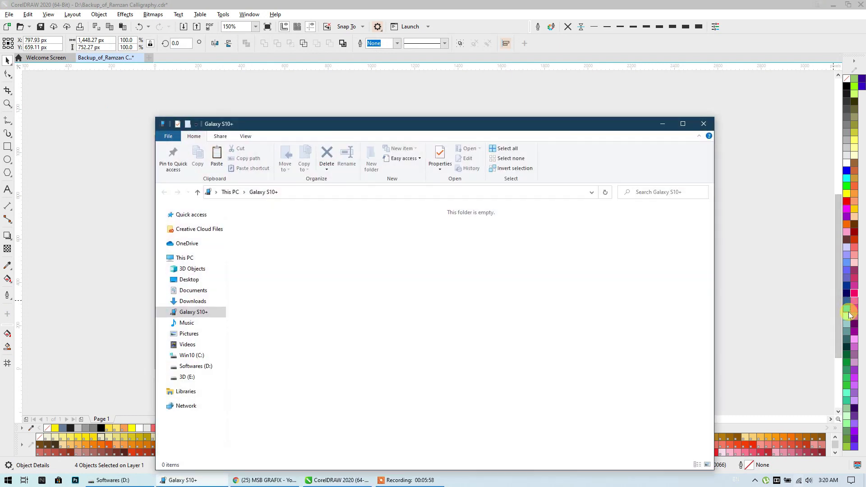
pyautogui.click(847, 315)
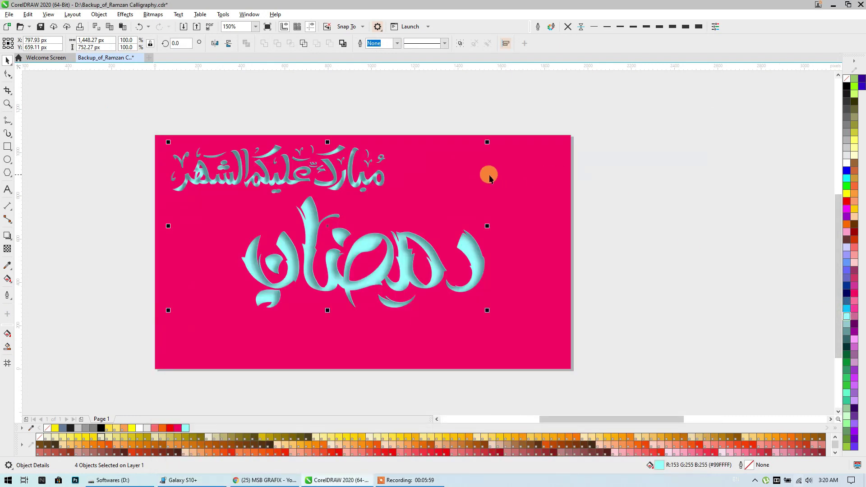
# - Switch to the Galaxy S10+ folder window and close it
pyautogui.click(215, 475)
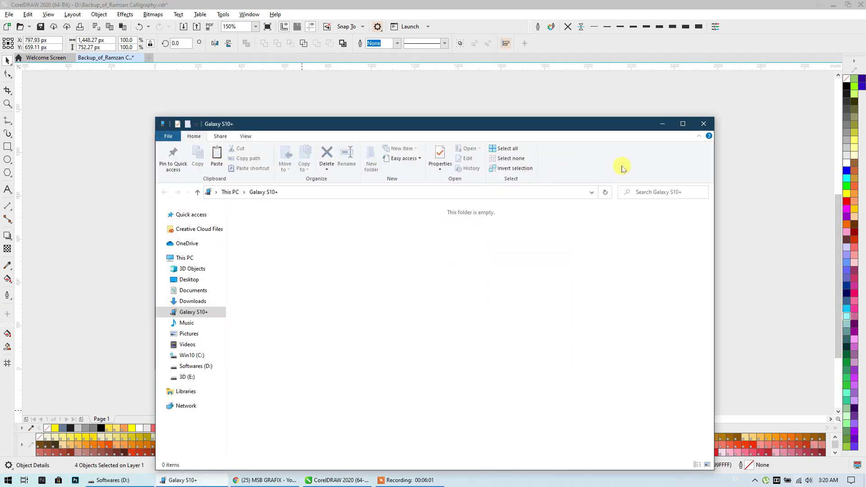
pyautogui.click(686, 128)
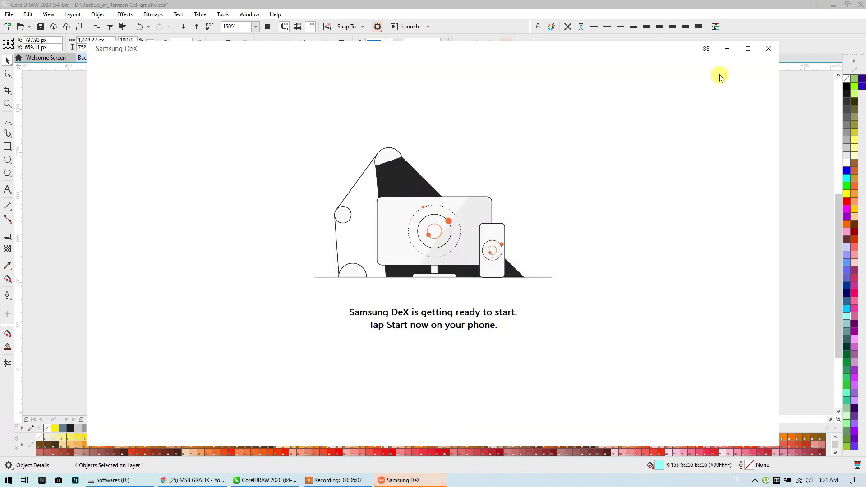
# - Close the Samsung DeX window and confirm exiting it
pyautogui.click(768, 48)
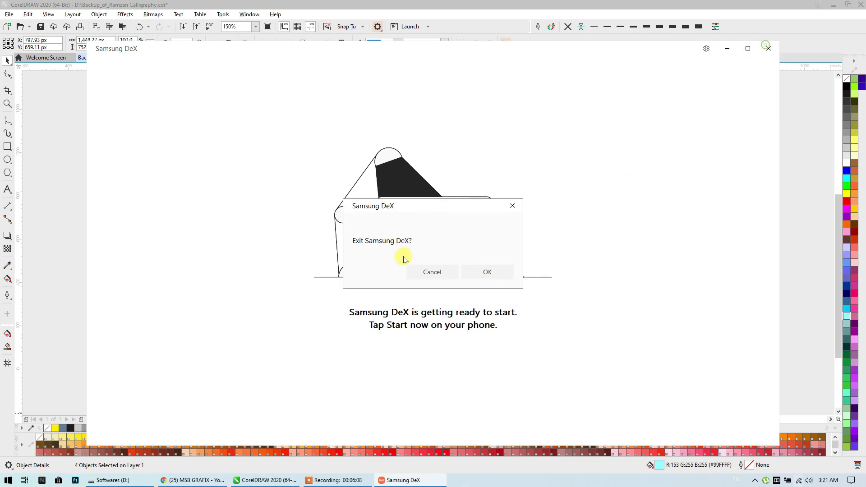
pyautogui.click(487, 272)
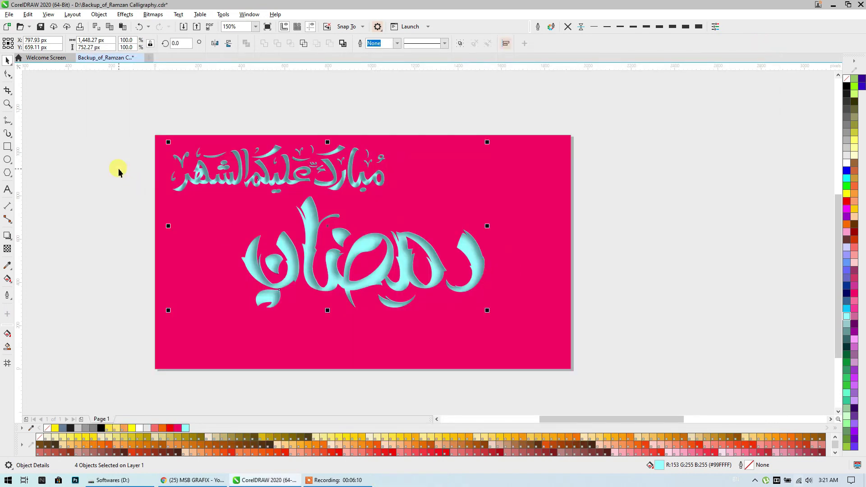
# - Fill both calligraphy pieces with orange-red (#CC3300) and shift them together slightly right and down within the pink rectangle
pyautogui.moveTo(114, 102); pyautogui.dragTo(529, 329)
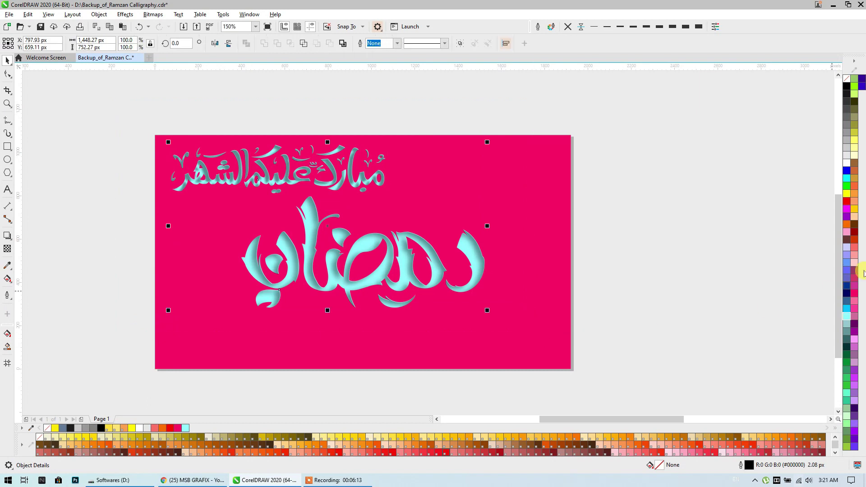
pyautogui.click(857, 247)
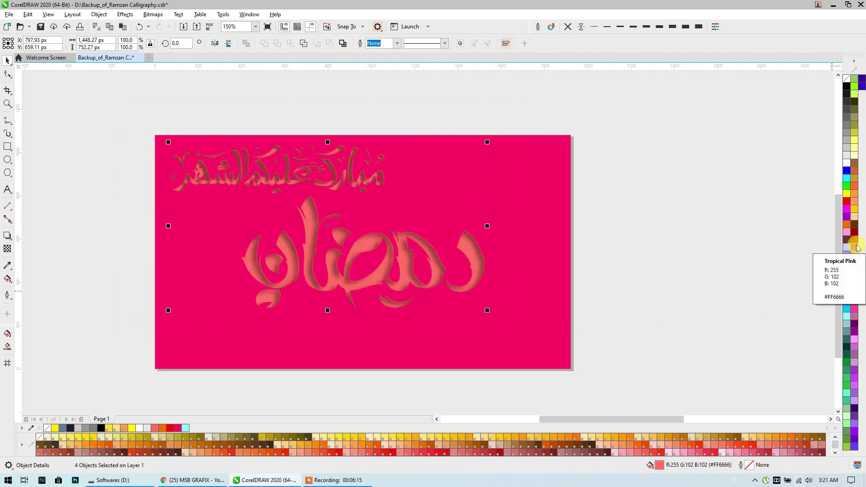
pyautogui.click(857, 236)
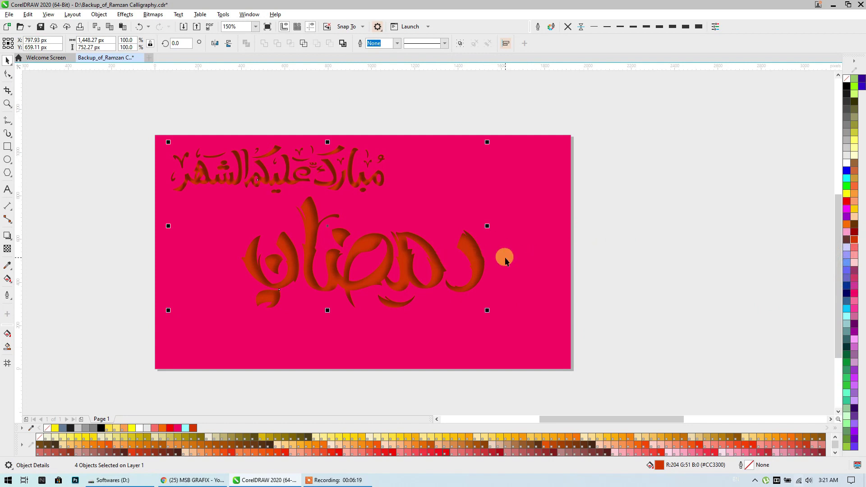
pyautogui.moveTo(483, 270); pyautogui.dragTo(510, 287)
pyautogui.click(261, 212)
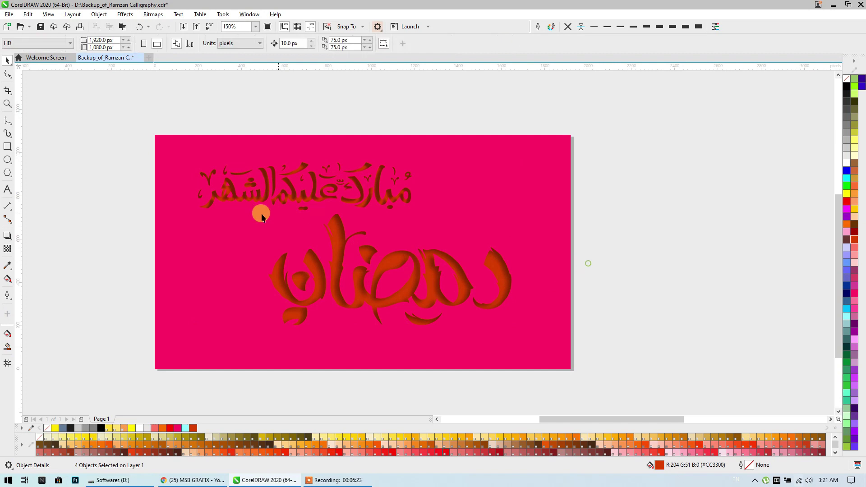
# - Place a copy of the complete pink design directly below the orange-yellow design beside the page
pyautogui.scroll(-2, 232, 212)
pyautogui.moveTo(120, 155); pyautogui.dragTo(359, 340)
pyautogui.moveTo(143, 175); pyautogui.dragTo(637, 161)
pyautogui.click(515, 203)
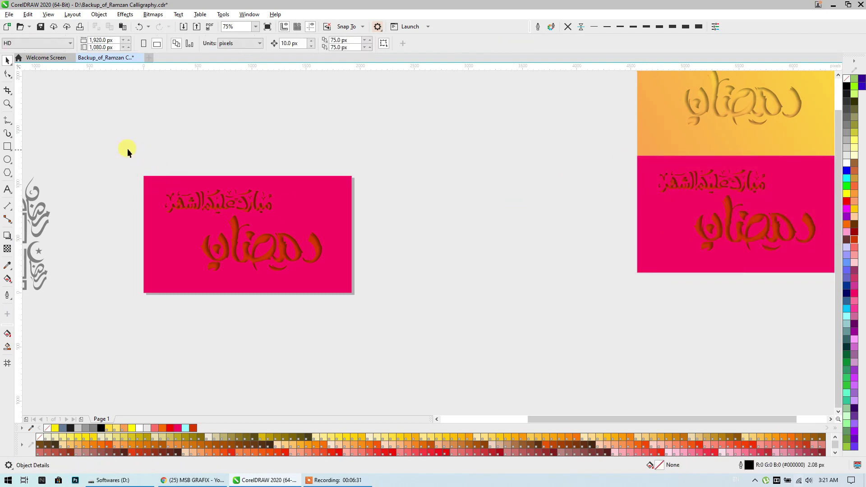
# - Place a copy of the bold ornate prayer line from the calligraphy collection below the page and move the large word above the page
pyautogui.hscroll(-5, 121, 160)
pyautogui.scroll(4, 178, 257)
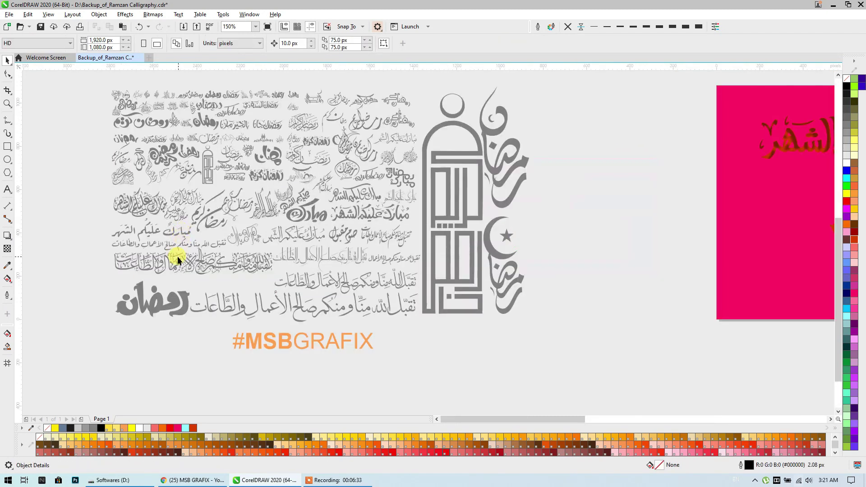
pyautogui.click(177, 260)
pyautogui.scroll(-4, 174, 259)
pyautogui.moveTo(175, 264); pyautogui.dragTo(545, 318)
pyautogui.moveTo(547, 256); pyautogui.dragTo(541, 145)
# - Enlarge the copied prayer line to about 1,745 px wide, centred on the page, and fill it with orange-red (#CC3300)
pyautogui.click(542, 315)
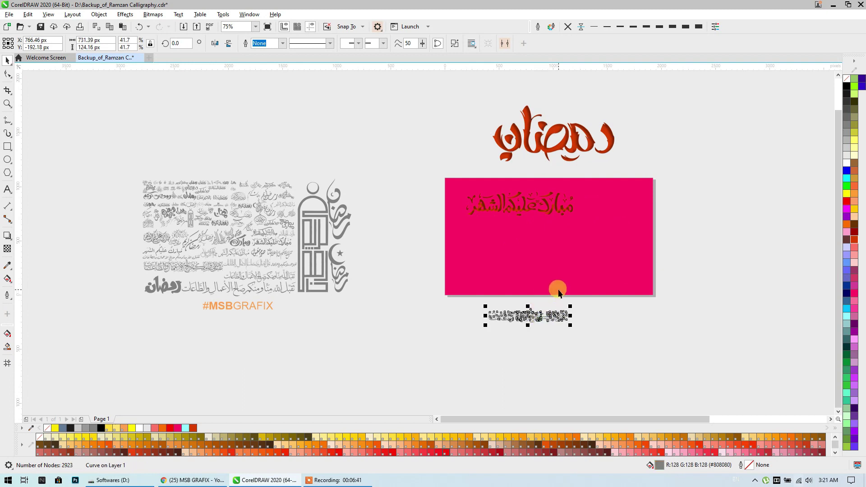
pyautogui.press('p')
pyautogui.moveTo(591, 246); pyautogui.dragTo(646, 291)
pyautogui.scroll(4, 638, 251)
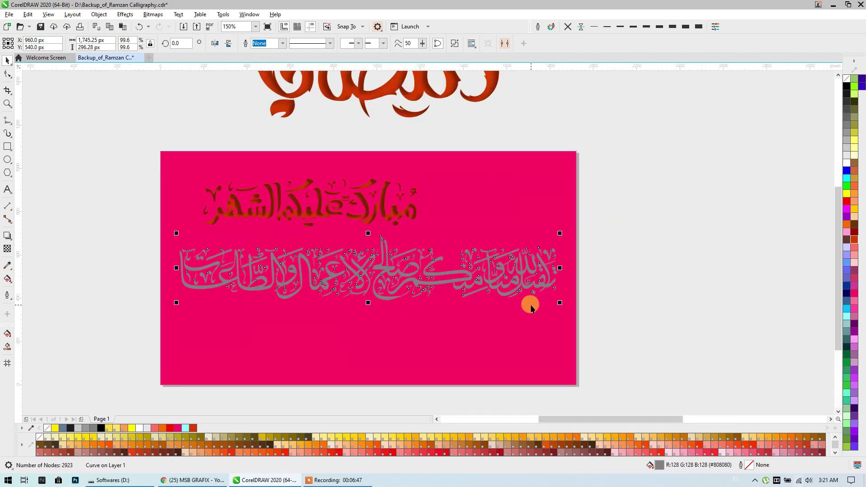
pyautogui.scroll(1, 495, 298)
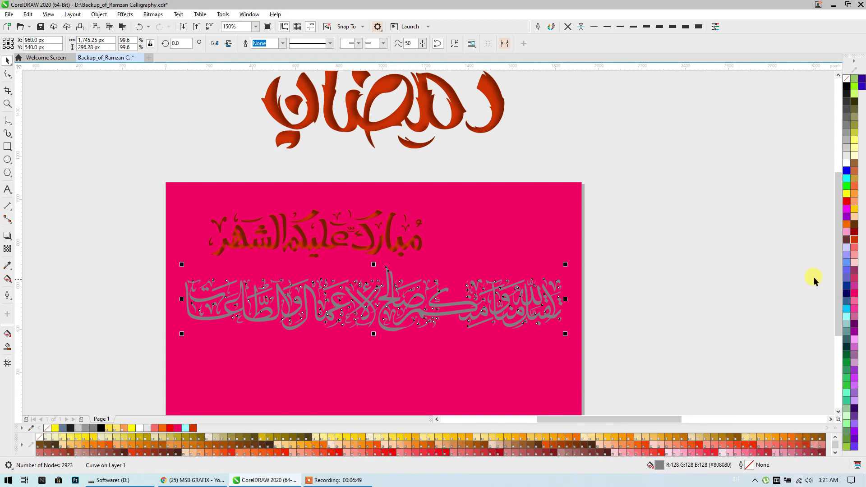
pyautogui.click(855, 241)
pyautogui.click(423, 128)
pyautogui.click(28, 14)
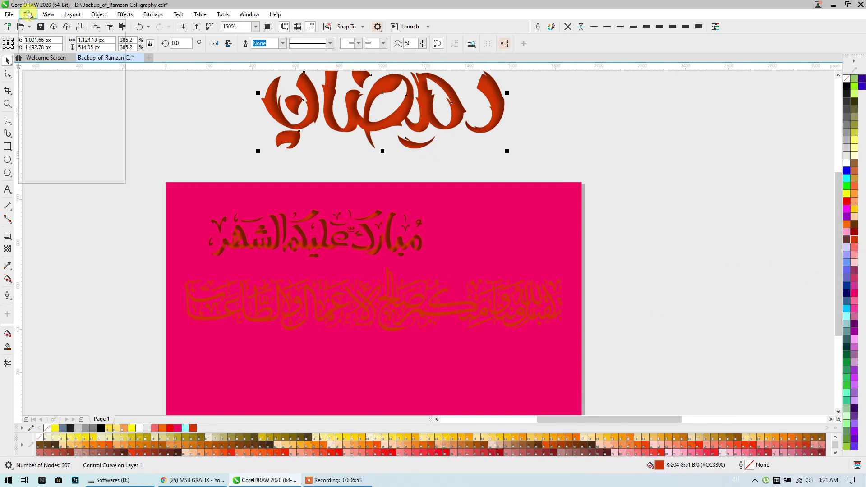
pyautogui.moveTo(47, 157)
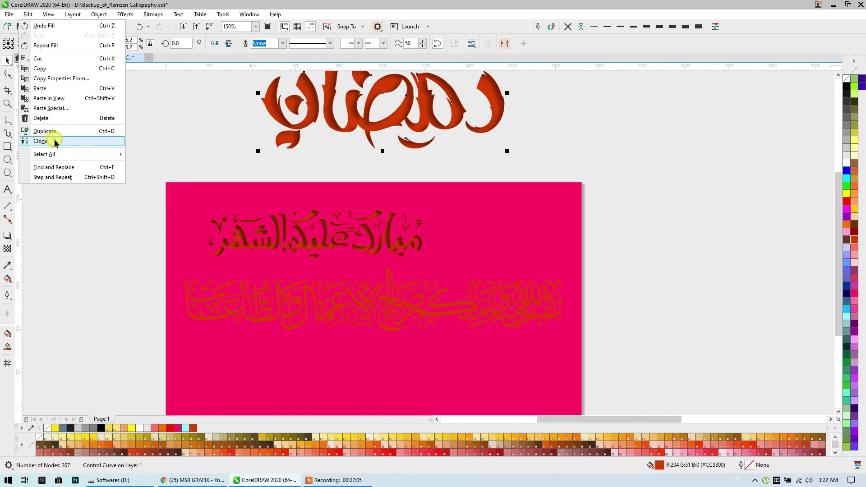
pyautogui.click(55, 143)
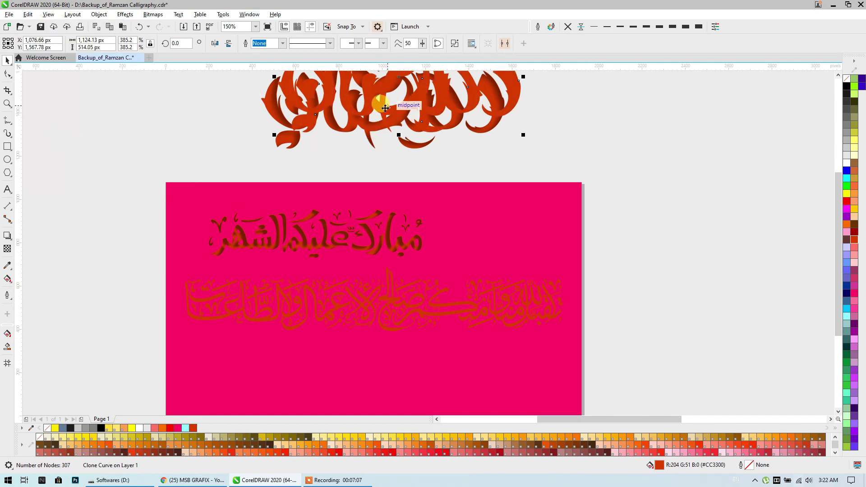
pyautogui.hotkey('ctrl', 'z')
pyautogui.click(28, 14)
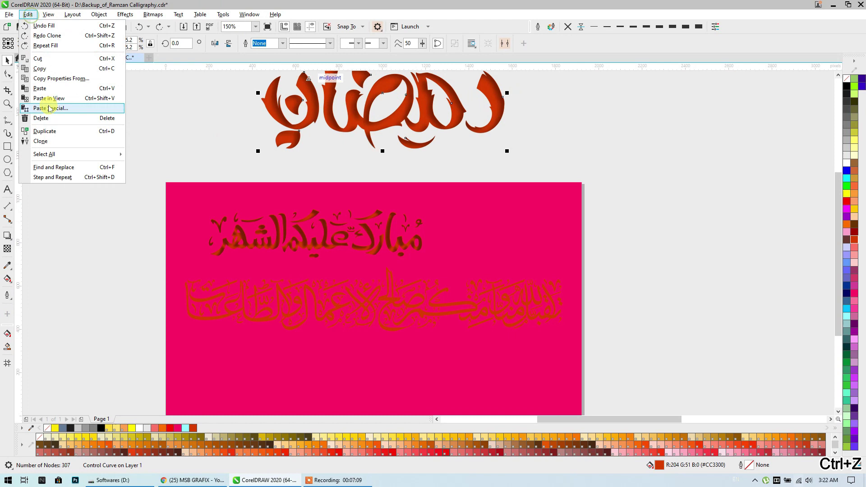
pyautogui.click(53, 79)
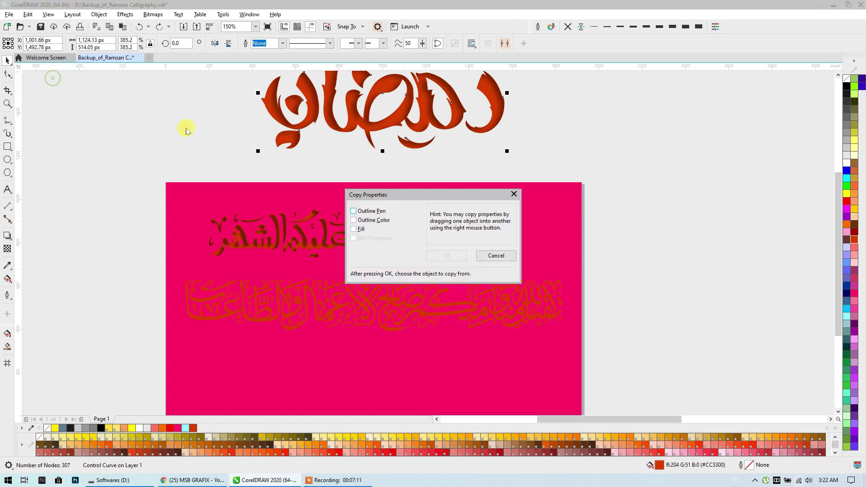
pyautogui.click(497, 255)
# - Copy the outline pen, outline color and fill properties from the large word above the page onto the prayer line
pyautogui.click(475, 309)
pyautogui.click(28, 14)
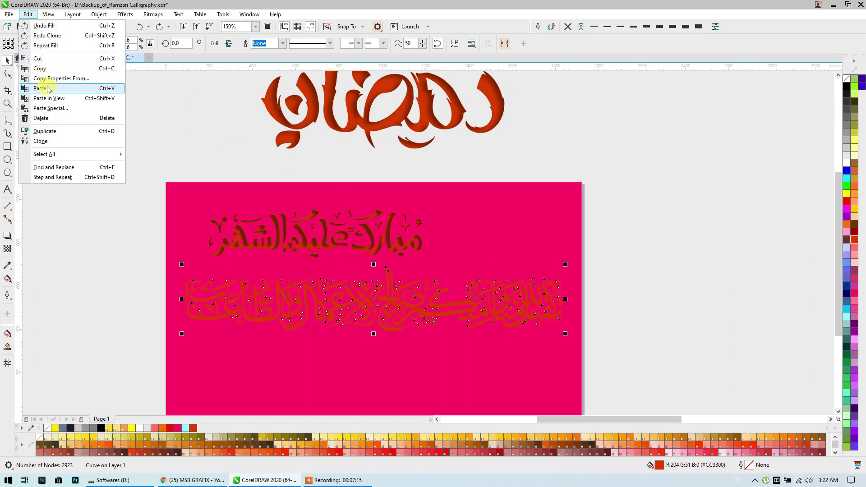
pyautogui.click(50, 80)
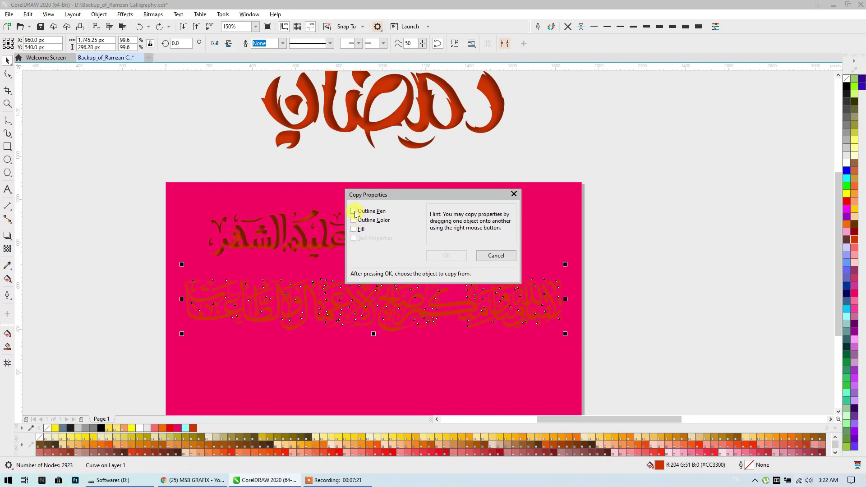
pyautogui.click(353, 230)
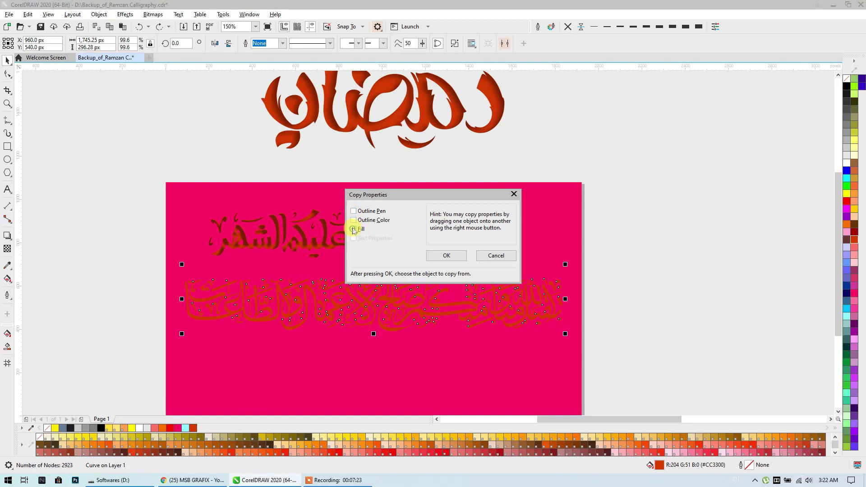
pyautogui.click(354, 211)
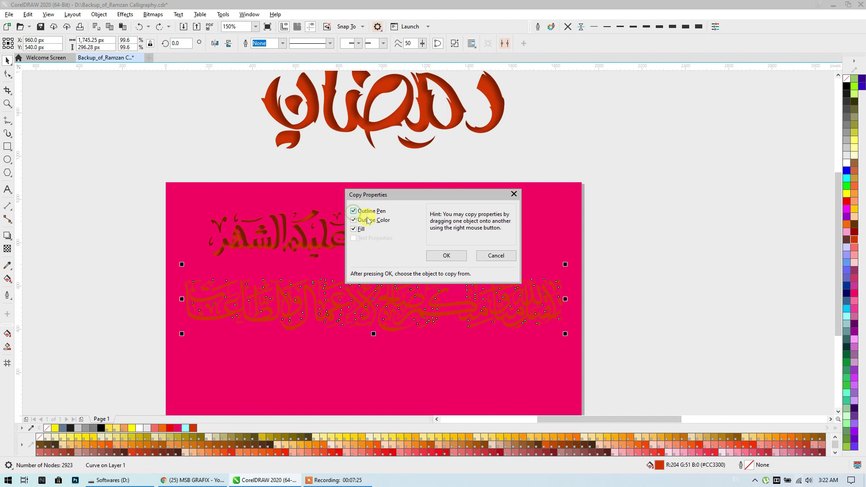
pyautogui.click(446, 256)
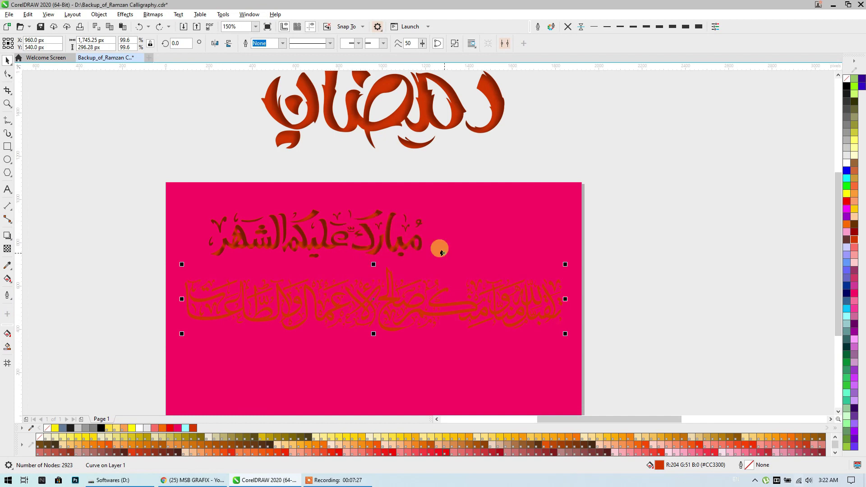
pyautogui.click(389, 121)
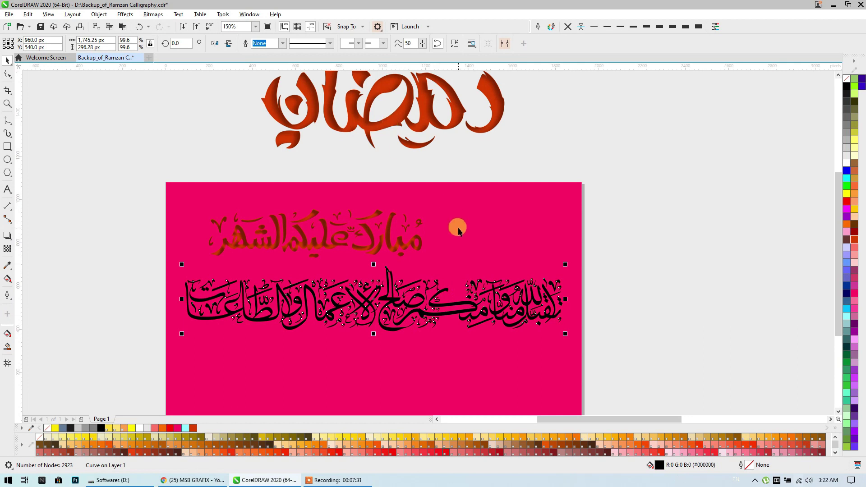
# - Fill the prayer line with orange-red (#CC3300) and copy the large word's inner shadow onto it
pyautogui.click(854, 239)
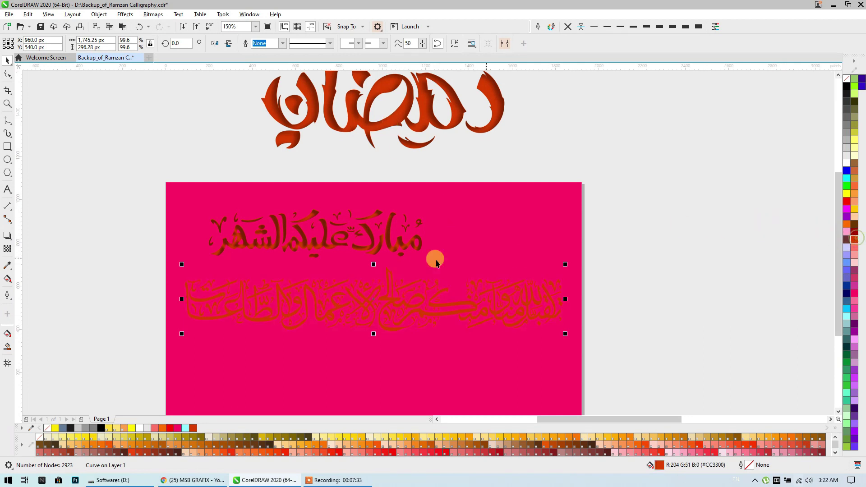
pyautogui.click(7, 236)
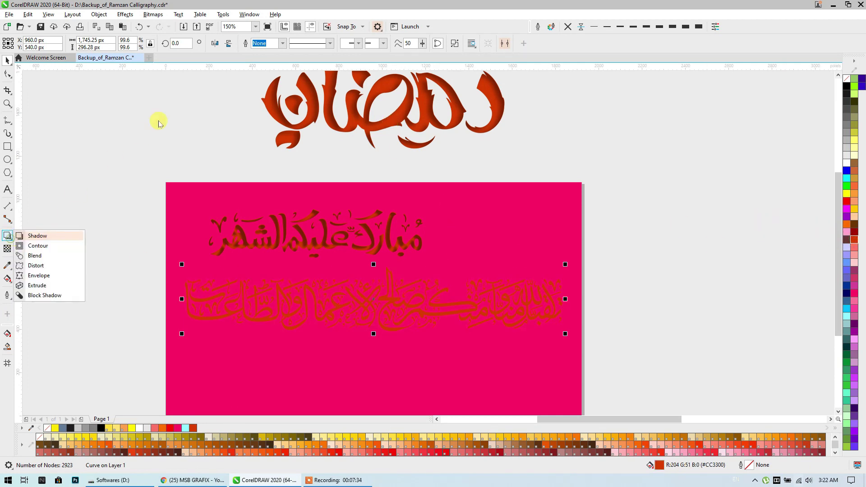
pyautogui.click(37, 236)
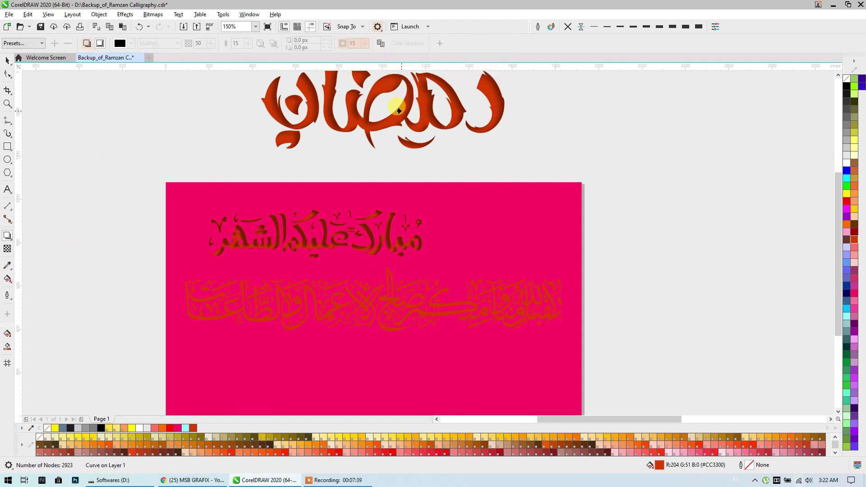
pyautogui.scroll(2, 388, 356)
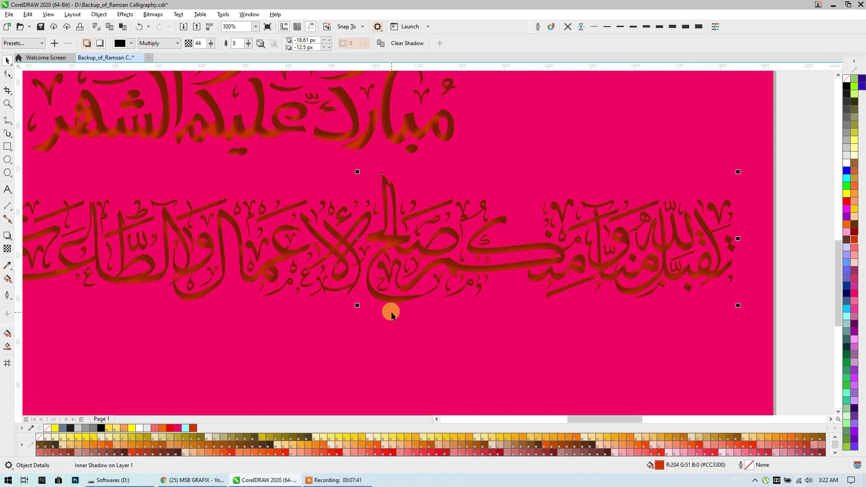
# - Place a copy of the slanted Ramadan Kareem calligraphy from the collection below the page and delete the long prayer line
pyautogui.scroll(-4, 367, 244)
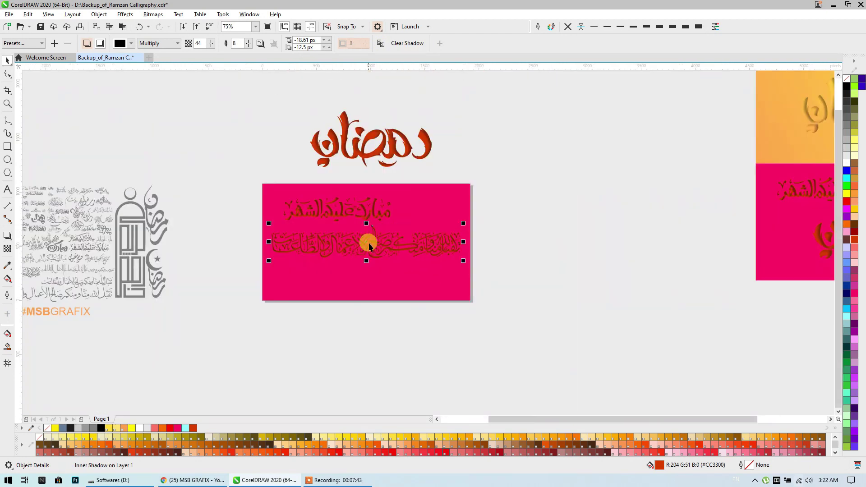
pyautogui.hscroll(-3, 337, 255)
pyautogui.scroll(4, 249, 264)
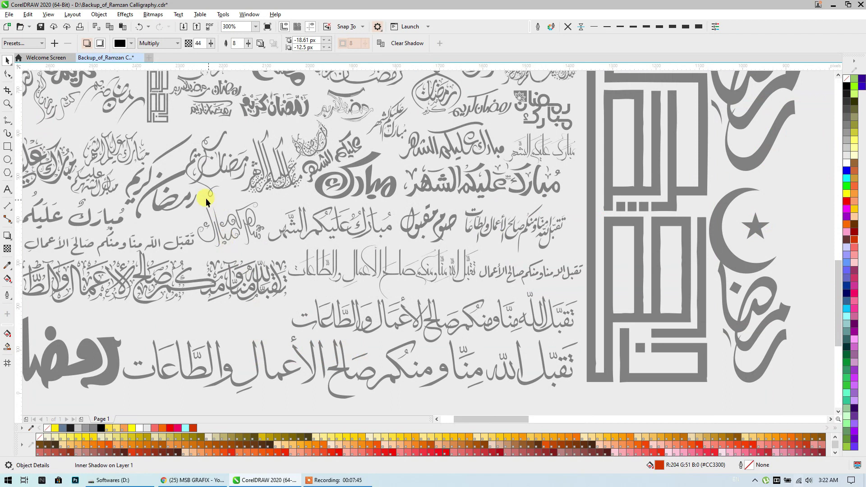
pyautogui.moveTo(170, 185); pyautogui.dragTo(473, 278)
pyautogui.scroll(-4, 170, 188)
pyautogui.moveTo(477, 179); pyautogui.dragTo(651, 261)
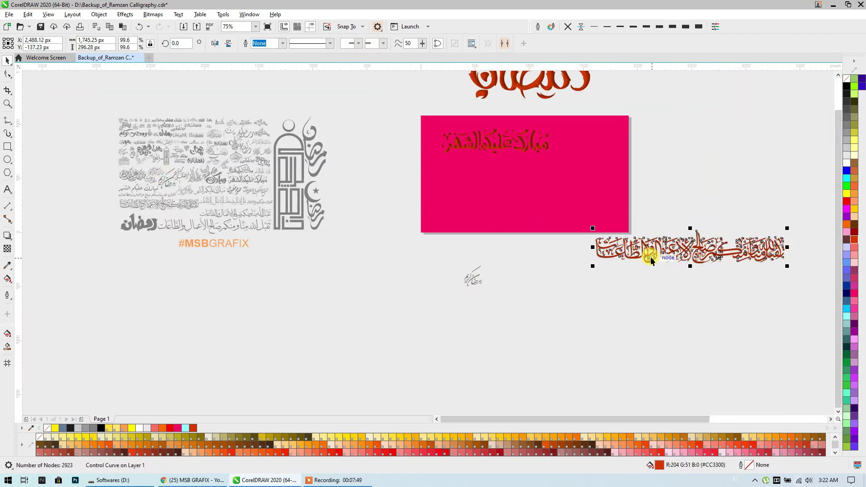
pyautogui.press('Delete')
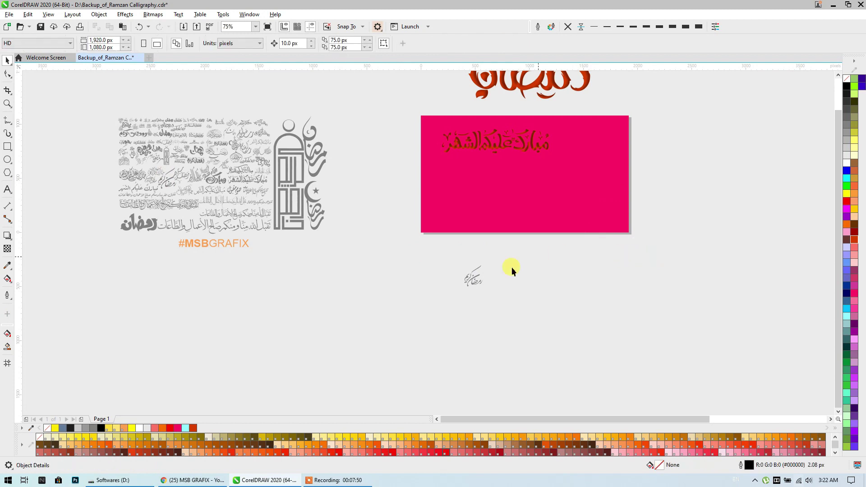
# - Enlarge the Ramadan Kareem calligraphy to about 818 by 960 px and place it over the right half of the pink rectangle
pyautogui.click(473, 283)
pyautogui.moveTo(491, 291); pyautogui.dragTo(561, 379)
pyautogui.moveTo(518, 333); pyautogui.dragTo(570, 182)
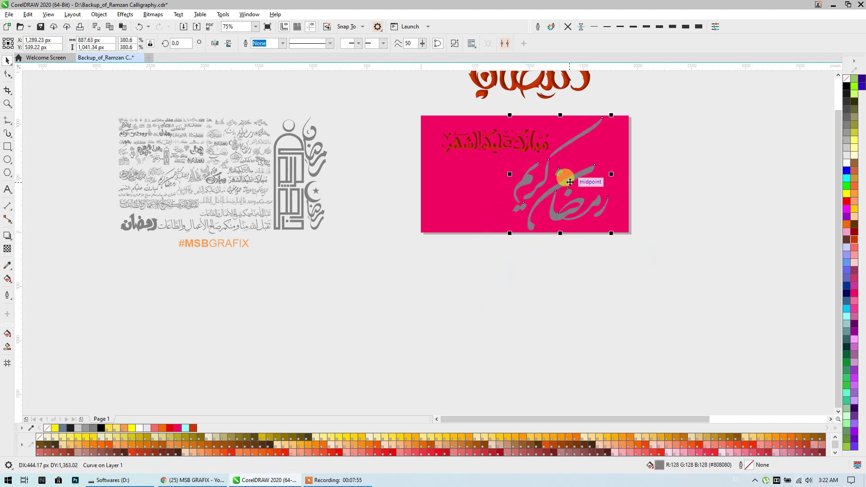
pyautogui.moveTo(612, 233); pyautogui.dragTo(603, 224)
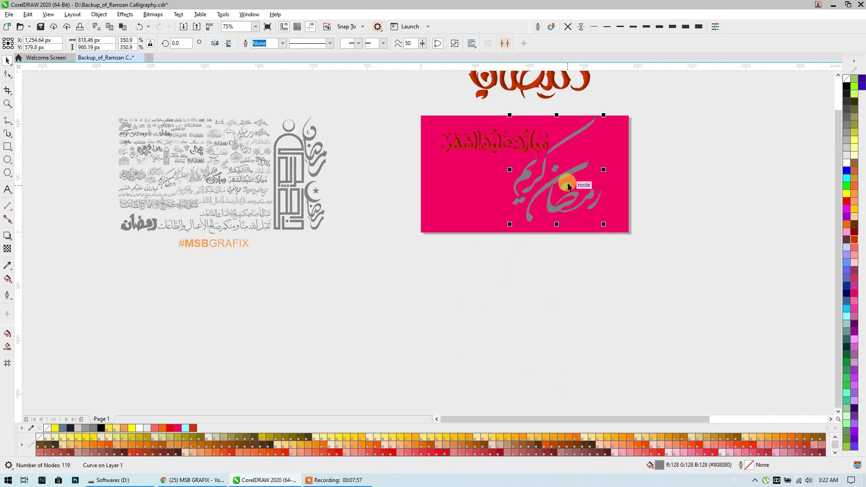
# - Move the one-line greeting into the pink rectangle's upper-left corner and shift the Ramadan Kareem calligraphy slightly left and down
pyautogui.hscroll(5, 441, 199)
pyautogui.scroll(1, 441, 199)
pyautogui.moveTo(396, 180)
pyautogui.mouseDown()
pyautogui.moveTo(417, 176)
pyautogui.moveTo(395, 167)
pyautogui.mouseUp()
pyautogui.hscroll(1, 347, 196)
pyautogui.scroll(1, 348, 195)
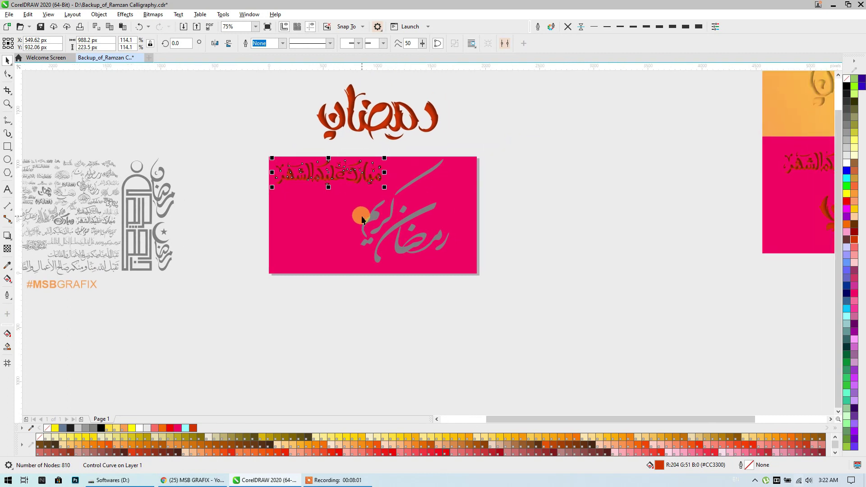
pyautogui.scroll(2, 362, 220)
pyautogui.click(361, 218)
pyautogui.moveTo(361, 218); pyautogui.dragTo(348, 222)
pyautogui.scroll(2, 349, 223)
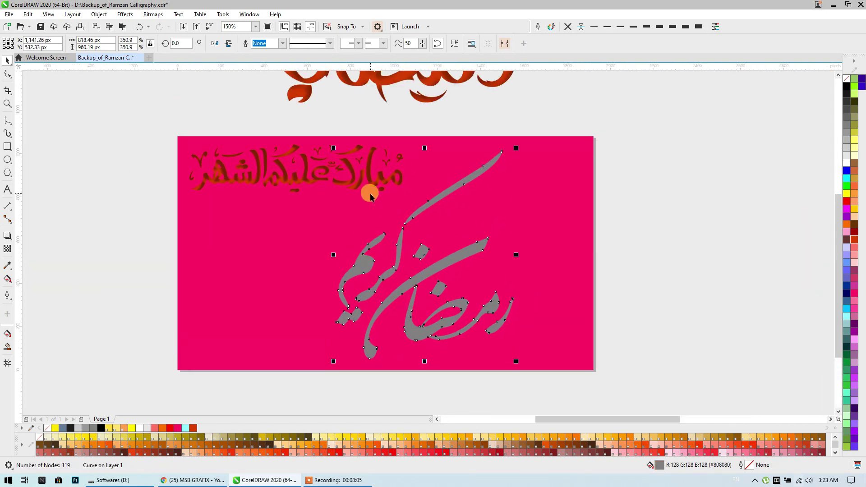
# - Add an inner shadow offset toward the upper left to the Ramadan Kareem calligraphy and enlarge the piece to about 835 by 979 px
pyautogui.click(8, 235)
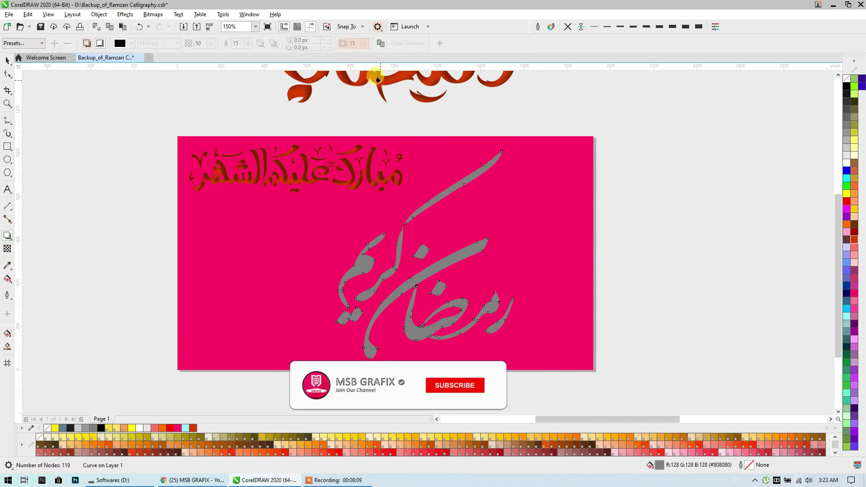
pyautogui.moveTo(423, 272); pyautogui.dragTo(411, 264)
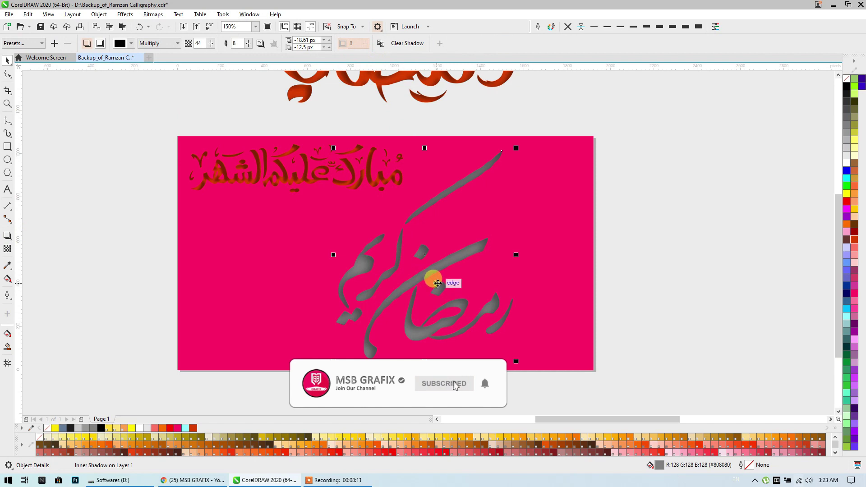
pyautogui.moveTo(508, 141); pyautogui.dragTo(517, 140)
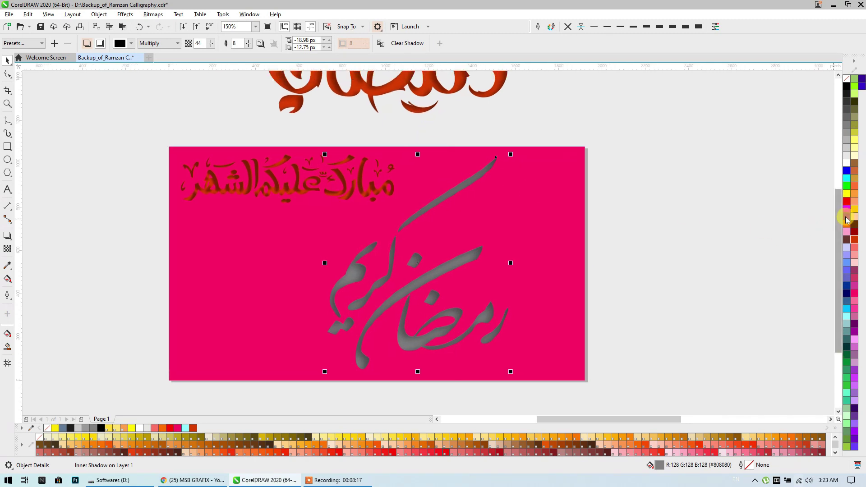
# - Fill the Ramadan Kareem calligraphy and the one-line greeting with purple (#9900CC) and the background rectangle with magenta
pyautogui.moveTo(847, 217); pyautogui.dragTo(522, 205)
pyautogui.click(514, 202)
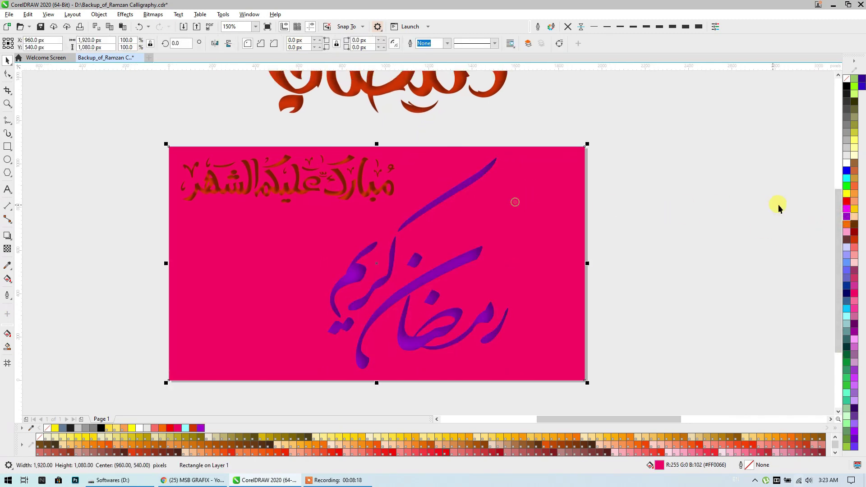
pyautogui.click(846, 209)
pyautogui.click(731, 212)
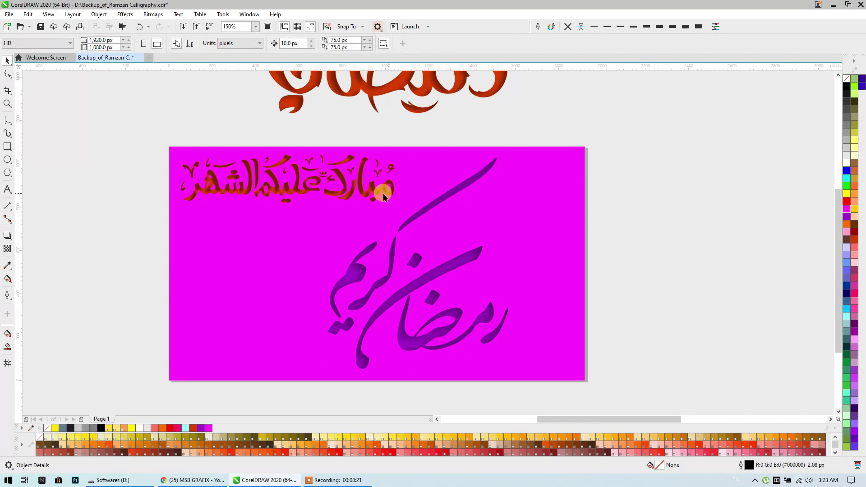
pyautogui.click(372, 195)
pyautogui.click(847, 217)
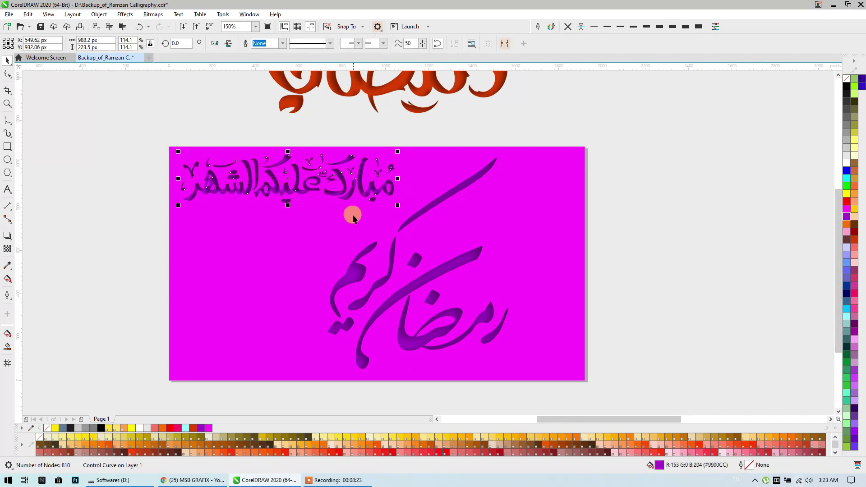
# - Apply a diagonal purple-to-cyan fountain fill to the one-line greeting, running from lower left to upper right
pyautogui.click(7, 279)
pyautogui.moveTo(214, 348); pyautogui.dragTo(556, 161)
pyautogui.click(847, 179)
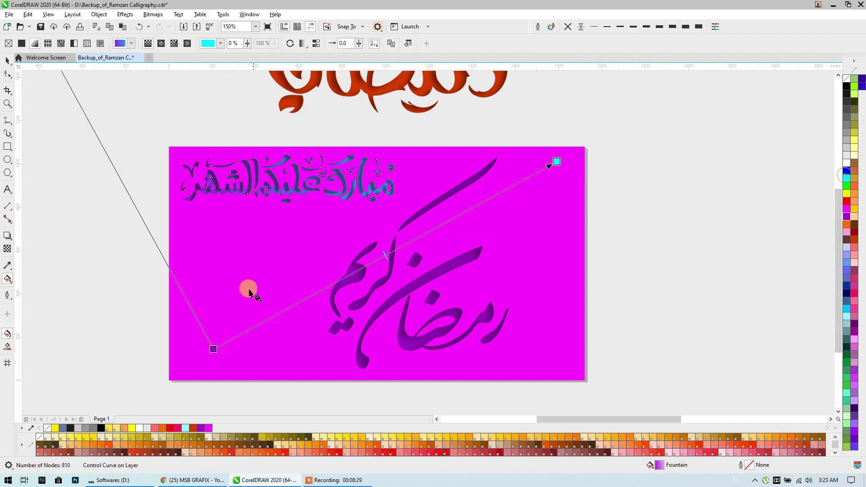
# - Apply a magenta-to-cyan fountain fill to the background rectangle, from its lower-left corner to its upper-right corner
pyautogui.click(264, 292)
pyautogui.moveTo(246, 337); pyautogui.dragTo(585, 147)
pyautogui.click(847, 178)
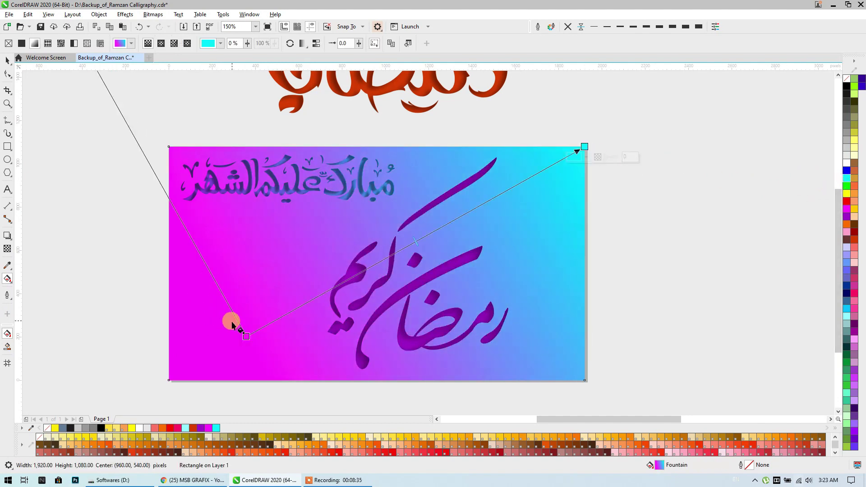
pyautogui.moveTo(244, 334); pyautogui.dragTo(169, 380)
pyautogui.click(211, 331)
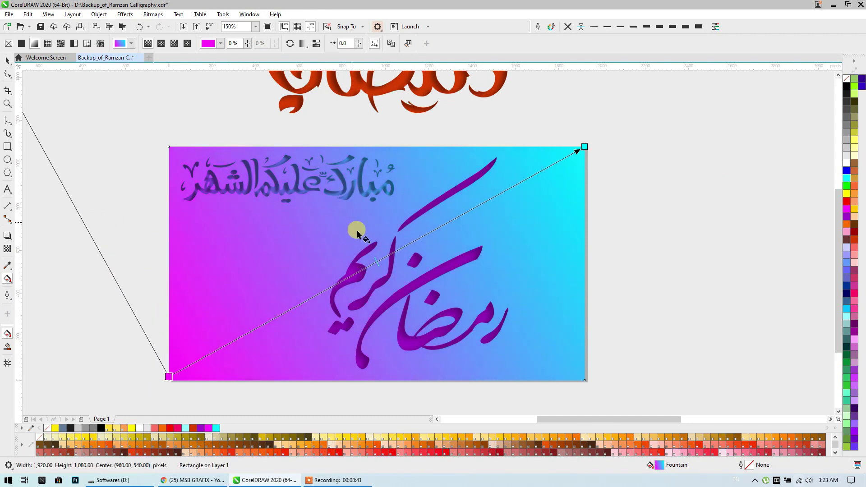
# - Fill the Ramadan Kareem calligraphy with magenta (#FF00FF)
pyautogui.click(403, 290)
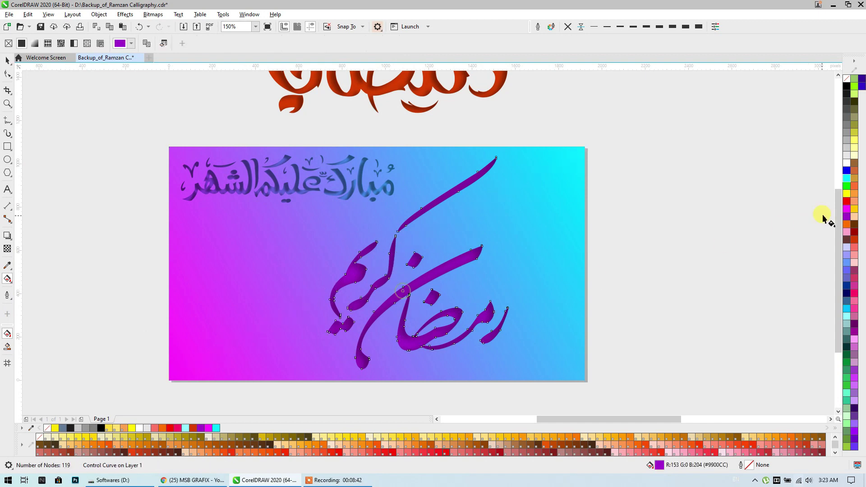
pyautogui.click(846, 209)
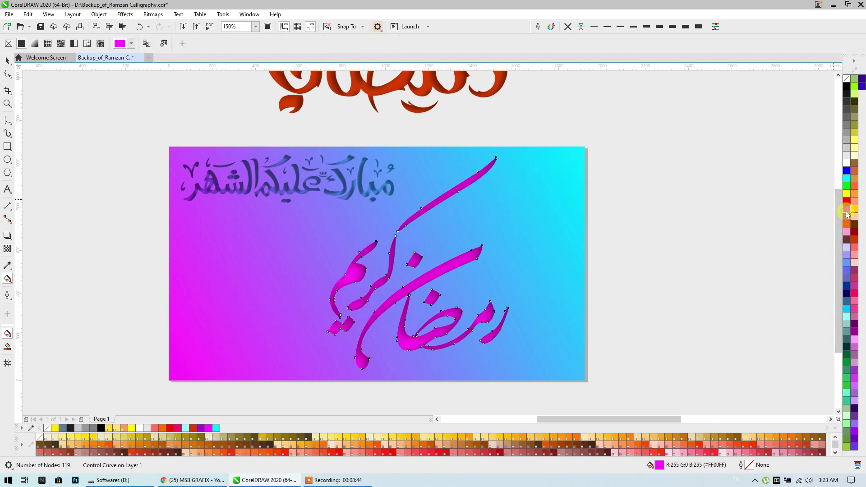
pyautogui.click(380, 186)
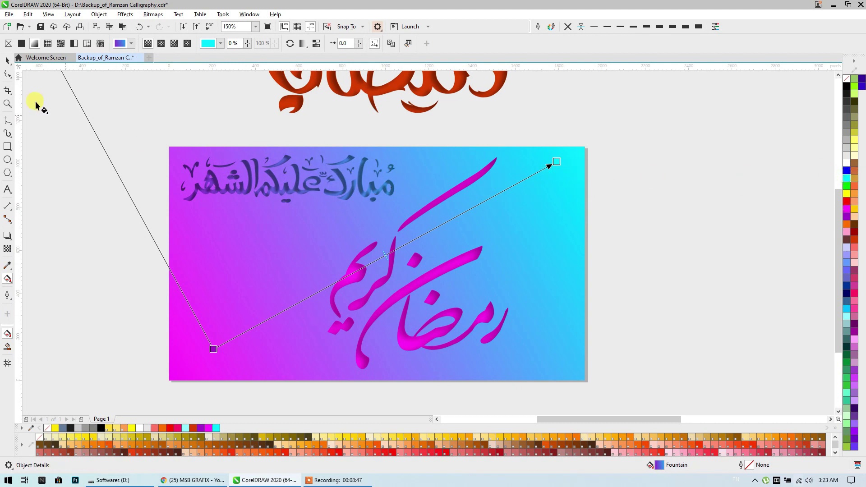
# - Place a copy of the whole magenta-cyan design directly below the pink sample in the column of finished designs
pyautogui.click(5, 58)
pyautogui.click(167, 151)
pyautogui.scroll(-2, 168, 153)
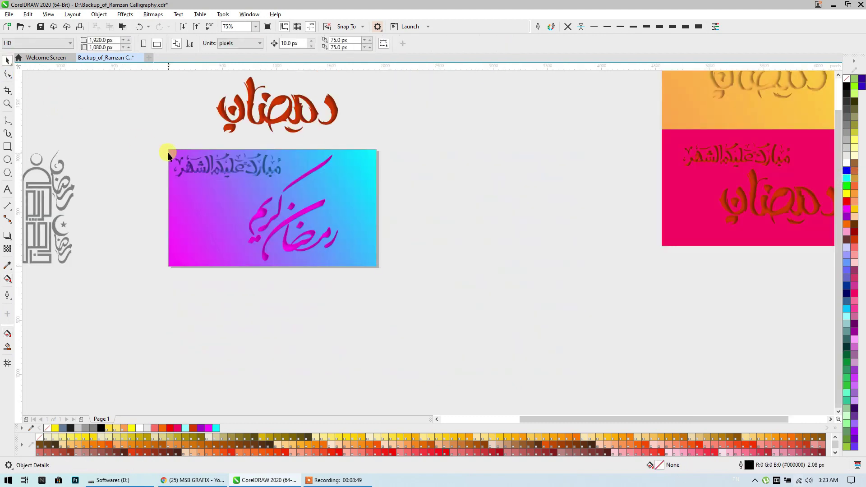
pyautogui.moveTo(150, 142); pyautogui.dragTo(376, 270)
pyautogui.moveTo(167, 152); pyautogui.dragTo(663, 249)
pyautogui.click(499, 231)
pyautogui.scroll(2, 228, 217)
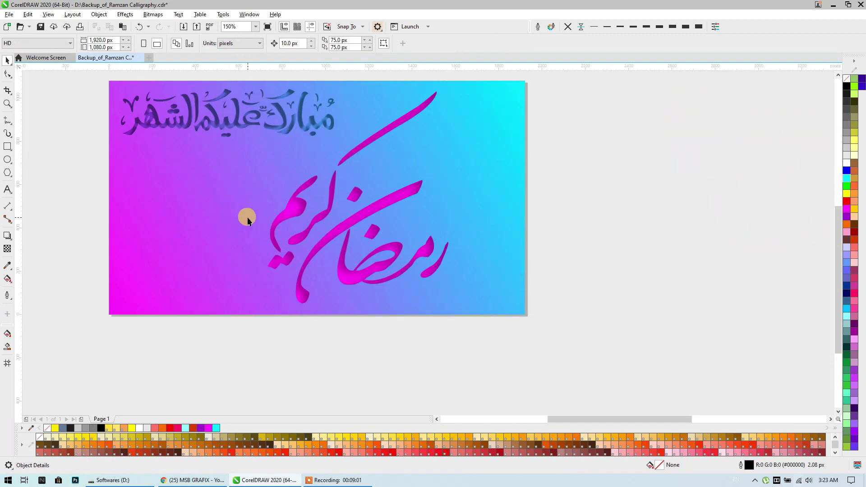
# - Fill the Ramadan Kareem calligraphy, the background rectangle and the one-line greeting with orange (#FF6600)
pyautogui.click(310, 204)
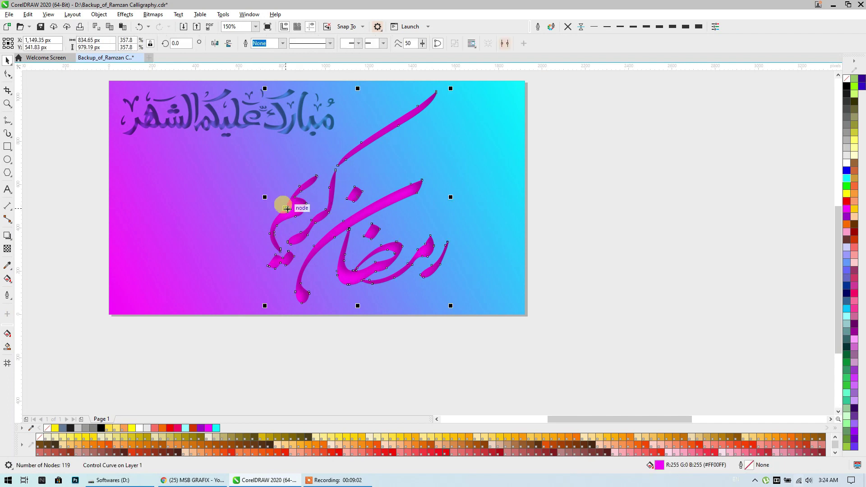
pyautogui.click(849, 227)
pyautogui.click(499, 190)
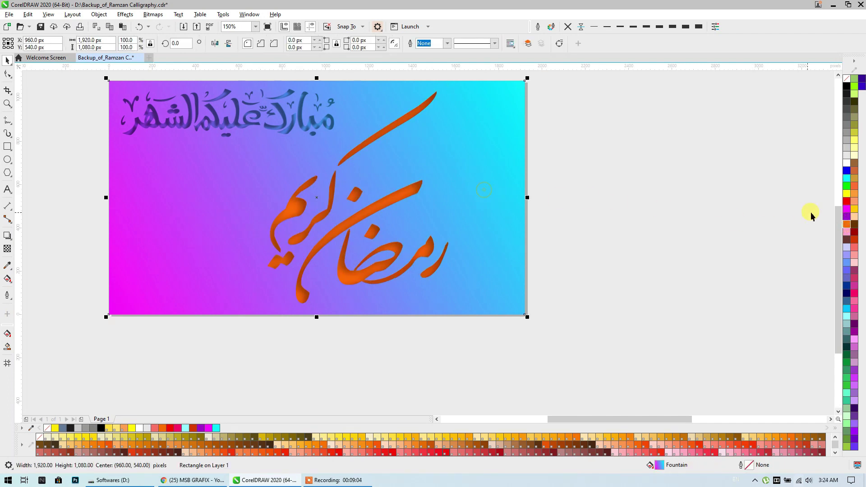
pyautogui.click(849, 227)
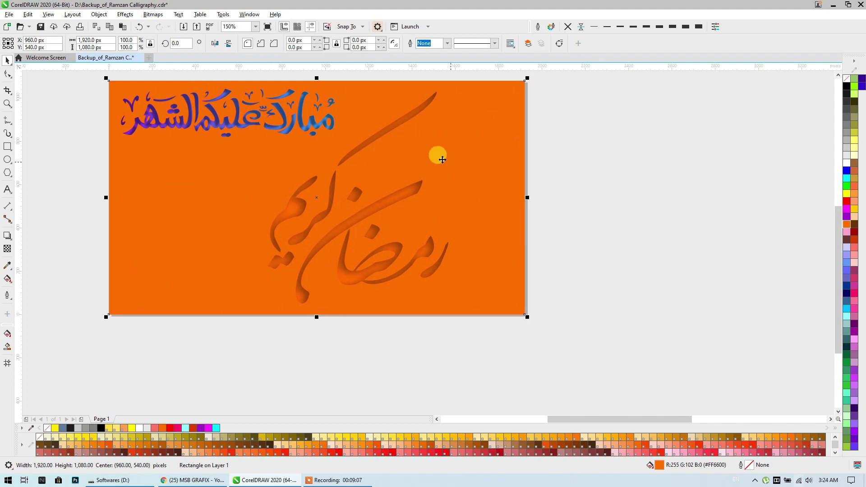
pyautogui.click(317, 126)
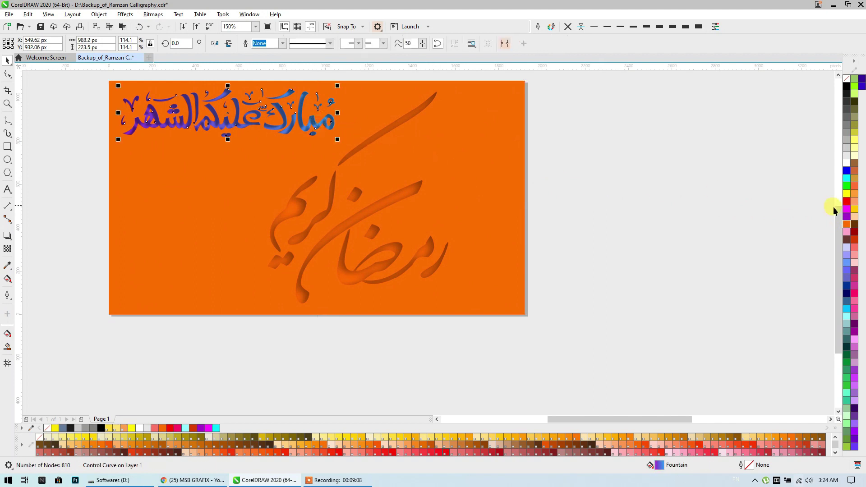
pyautogui.click(849, 226)
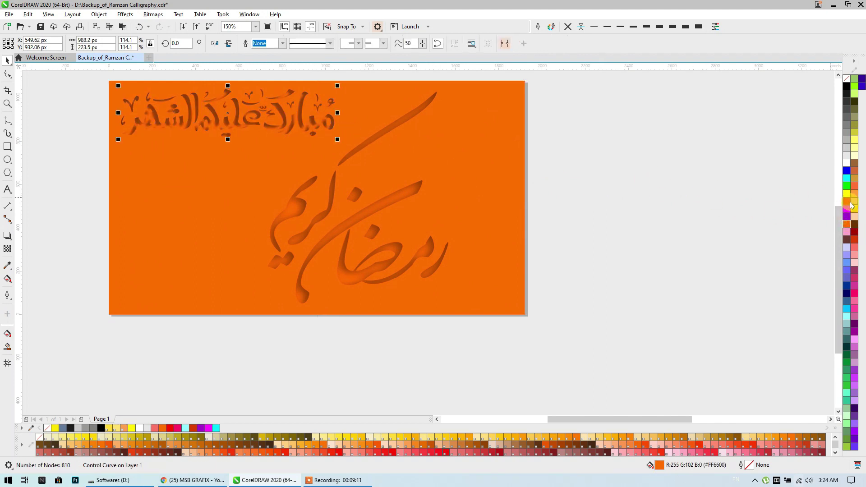
# - Fill the one-line greeting and the Ramadan Kareem calligraphy with red on the orange background
pyautogui.click(850, 203)
pyautogui.click(362, 215)
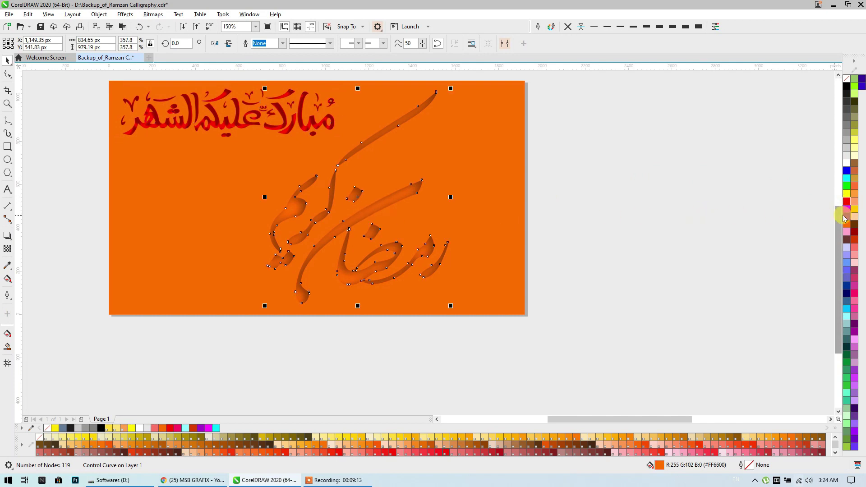
pyautogui.click(846, 201)
pyautogui.click(540, 193)
pyautogui.scroll(-2, 453, 203)
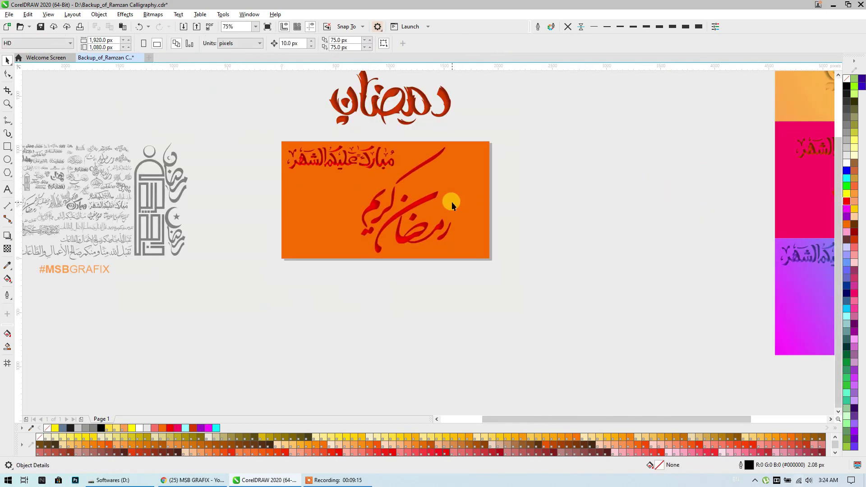
pyautogui.moveTo(450, 201); pyautogui.dragTo(337, 212)
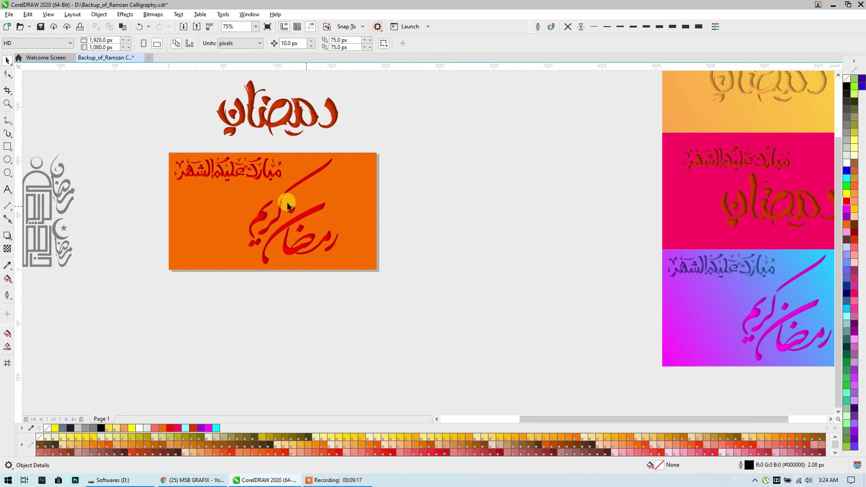
pyautogui.scroll(2, 215, 193)
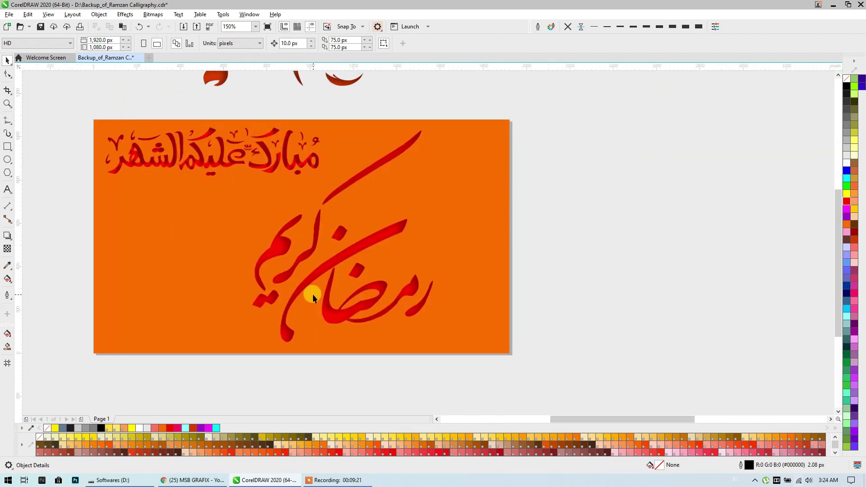
# - Recolour the whole design grey (#999999) and give both calligraphy pieces a darker grey (#808080)
pyautogui.moveTo(528, 107); pyautogui.dragTo(50, 368)
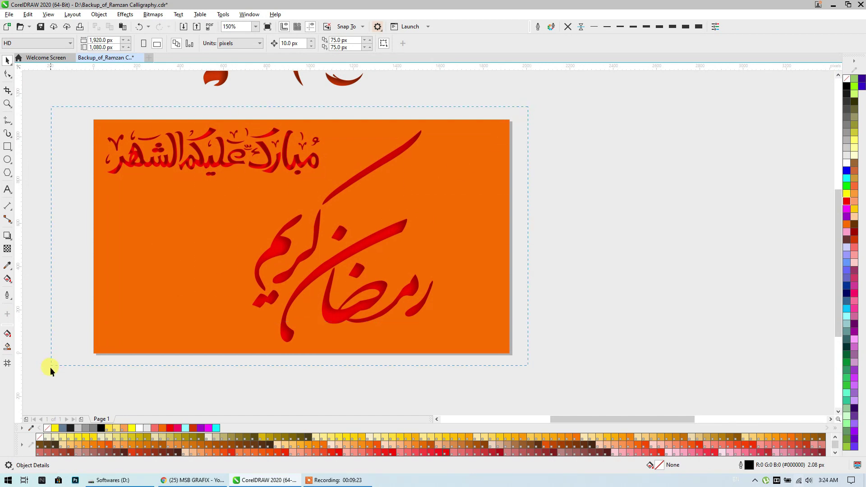
pyautogui.click(847, 132)
pyautogui.click(696, 164)
pyautogui.moveTo(62, 93); pyautogui.dragTo(444, 388)
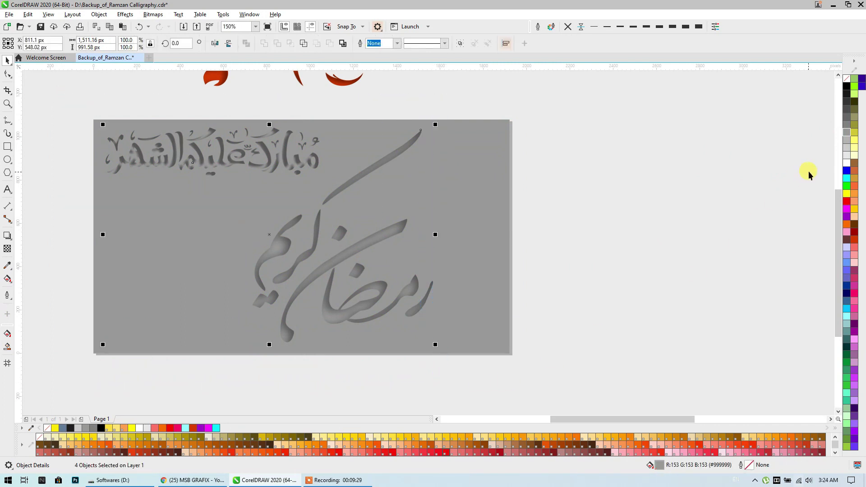
pyautogui.click(847, 125)
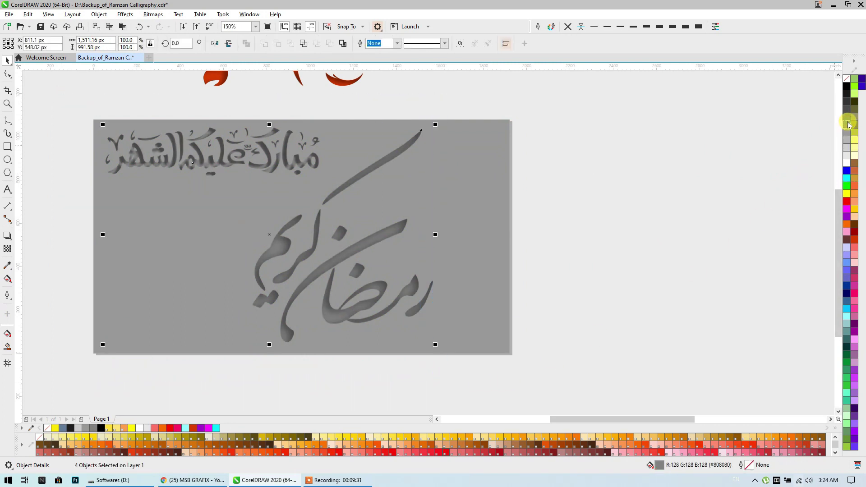
pyautogui.click(719, 122)
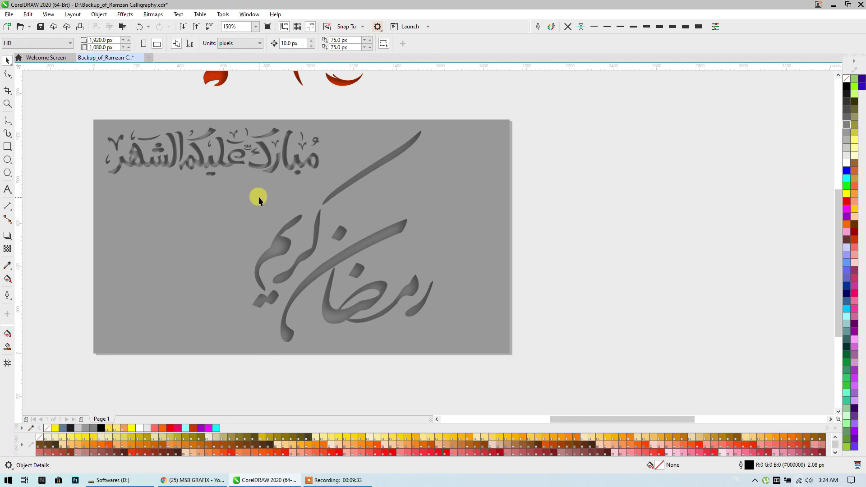
# - Fill the background rectangle with light grey and both calligraphy pieces with medium grey (#B3B3B3)
pyautogui.click(446, 171)
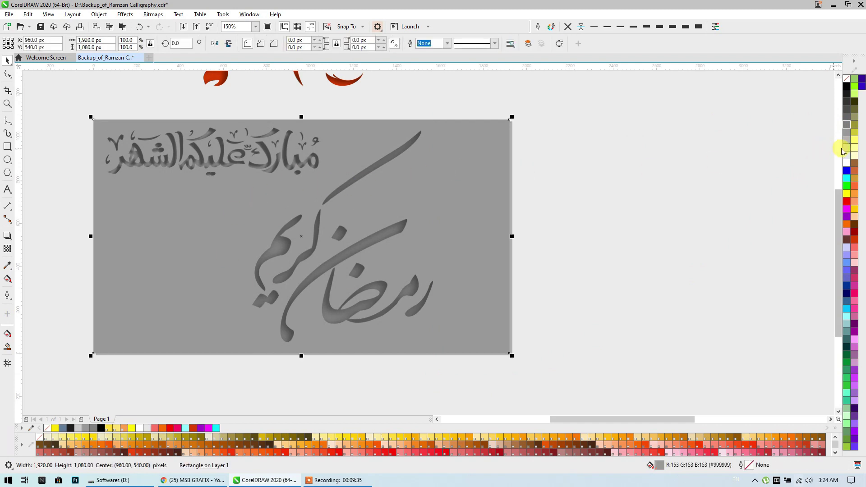
pyautogui.click(847, 150)
pyautogui.click(595, 194)
pyautogui.scroll(-2, 596, 198)
pyautogui.scroll(-1, 618, 248)
pyautogui.scroll(1, 619, 248)
pyautogui.moveTo(478, 246); pyautogui.dragTo(519, 295)
pyautogui.click(850, 142)
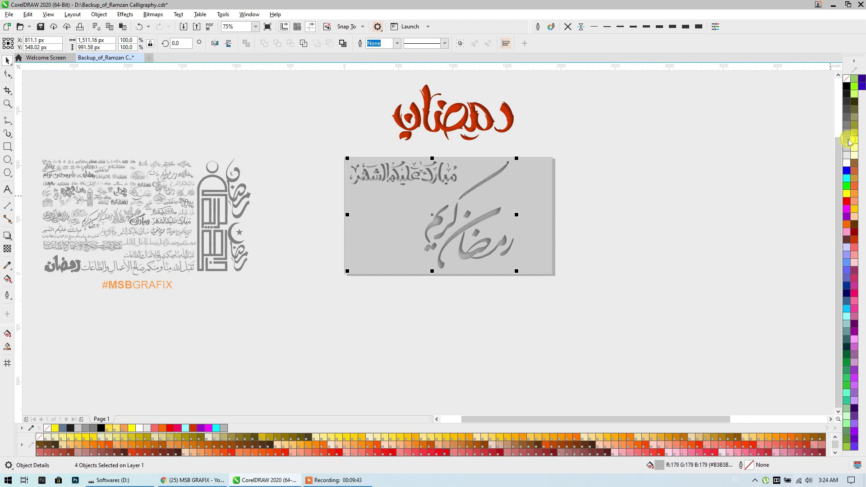
pyautogui.click(624, 164)
# - Place a copy of the whole grey design directly to the right of the yellow-orange sample
pyautogui.scroll(-2, 517, 188)
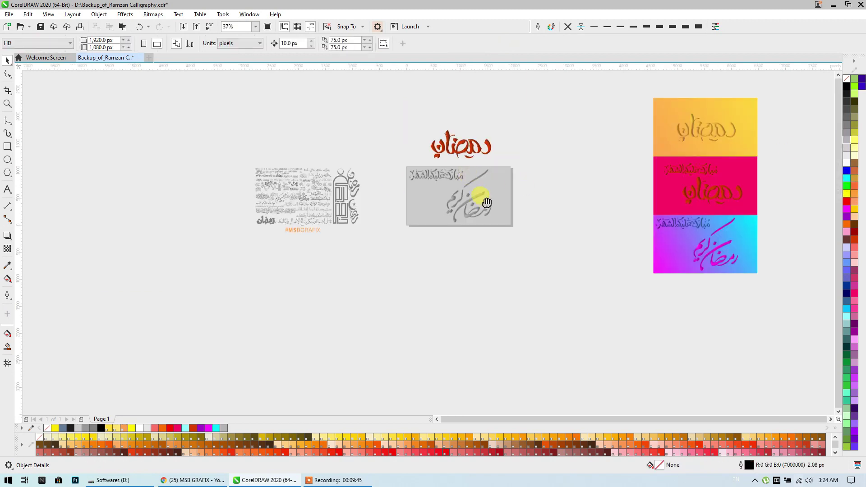
pyautogui.hscroll(5, 470, 199)
pyautogui.scroll(1, 216, 229)
pyautogui.moveTo(150, 170); pyautogui.dragTo(267, 239)
pyautogui.moveTo(156, 170); pyautogui.dragTo(509, 108)
pyautogui.click(331, 233)
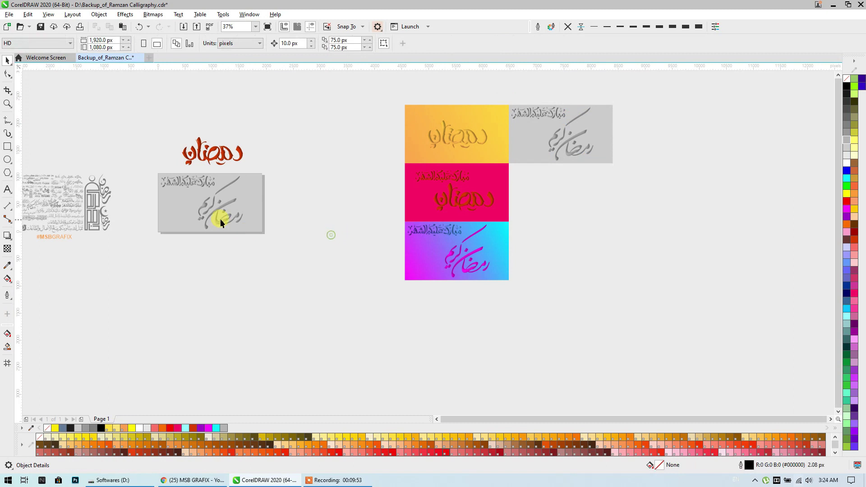
# - Examine the finished grey design up close and the calligraphy pieces in the collection beside the page
pyautogui.scroll(4, 212, 205)
pyautogui.moveTo(278, 237); pyautogui.dragTo(314, 257)
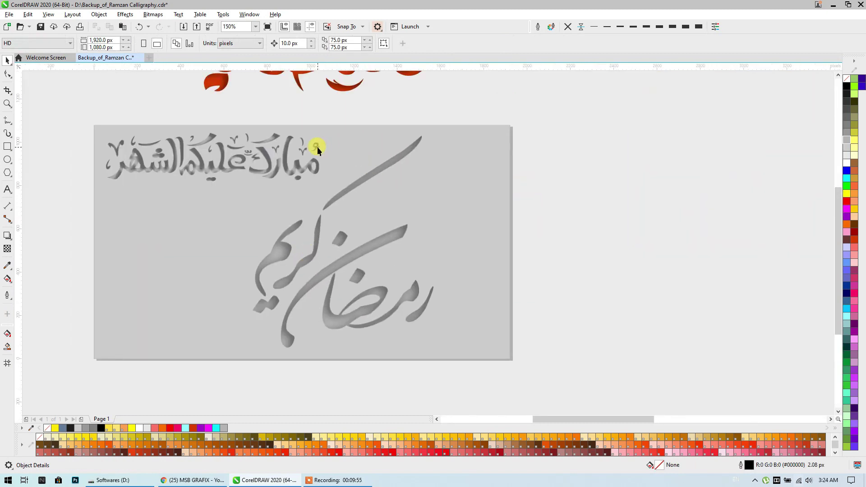
pyautogui.scroll(-4, 315, 145)
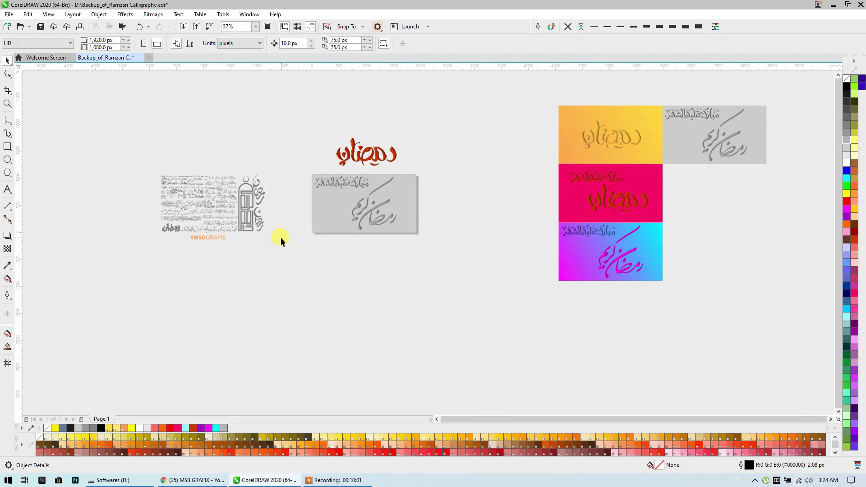
pyautogui.scroll(4, 186, 216)
pyautogui.moveTo(185, 217); pyautogui.dragTo(192, 260)
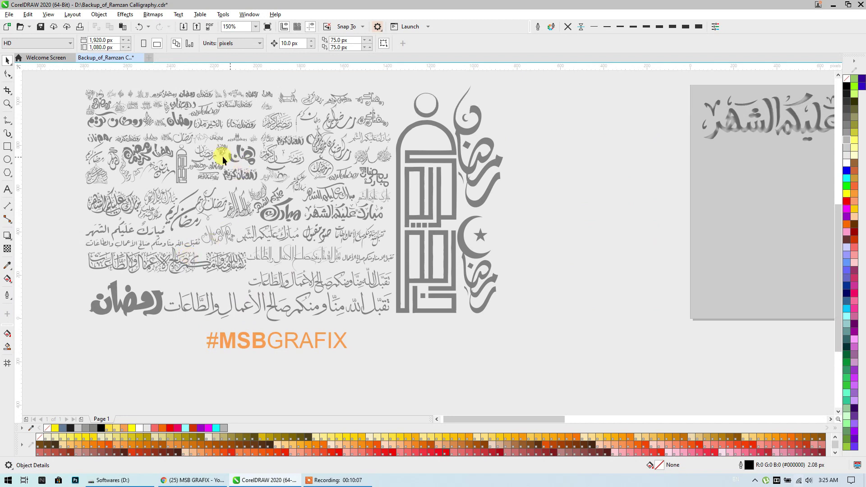
pyautogui.click(181, 142)
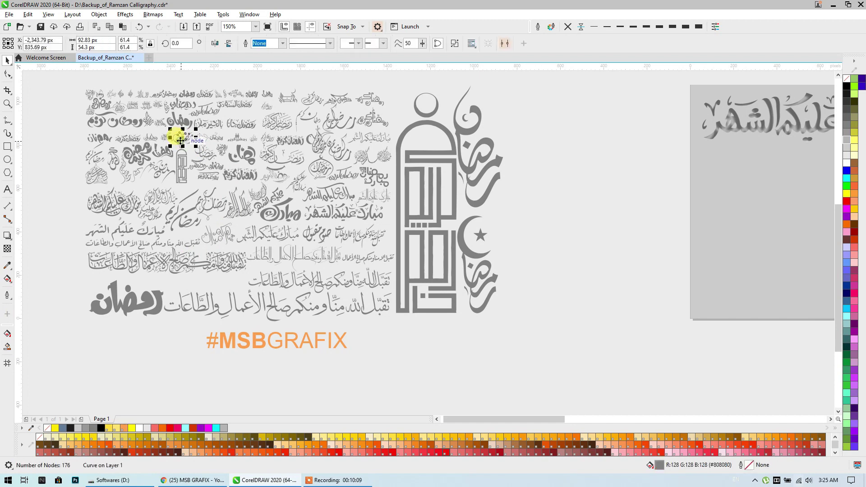
pyautogui.scroll(2, 181, 138)
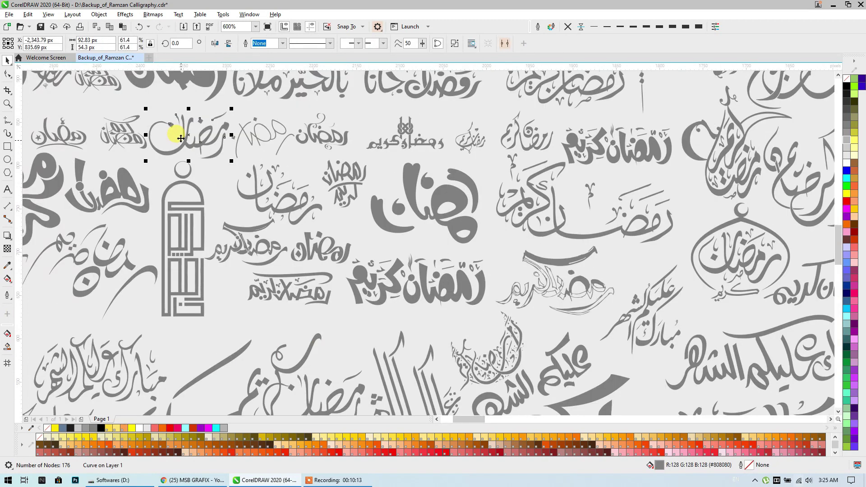
pyautogui.scroll(-1, 181, 139)
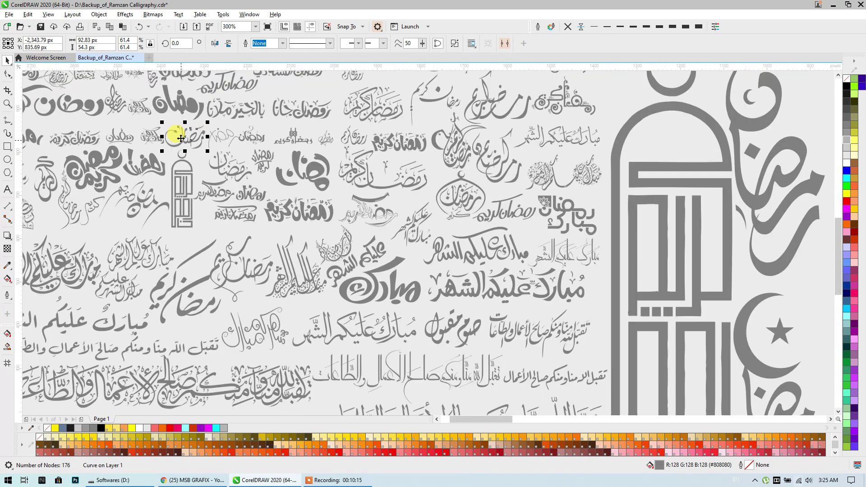
pyautogui.scroll(-1, 181, 139)
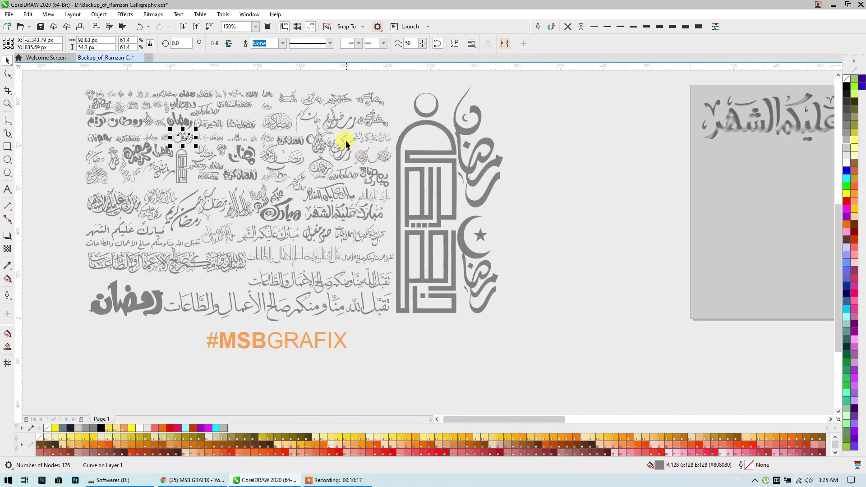
pyautogui.scroll(2, 293, 97)
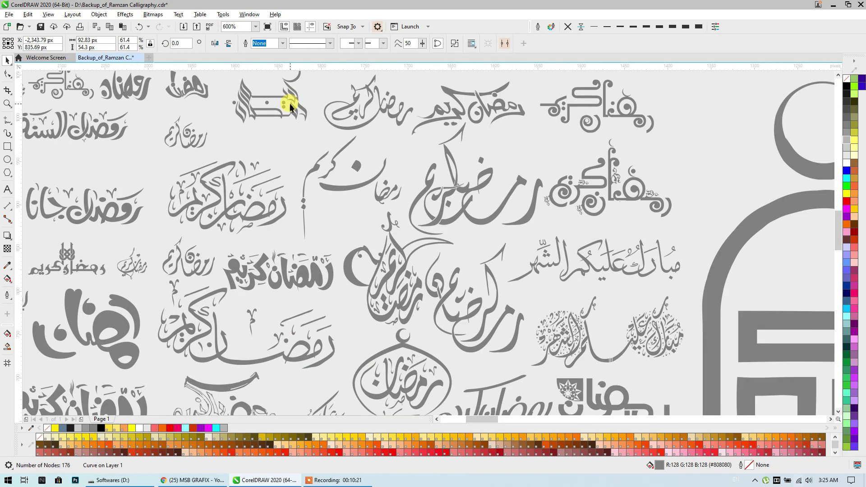
pyautogui.scroll(-2, 291, 107)
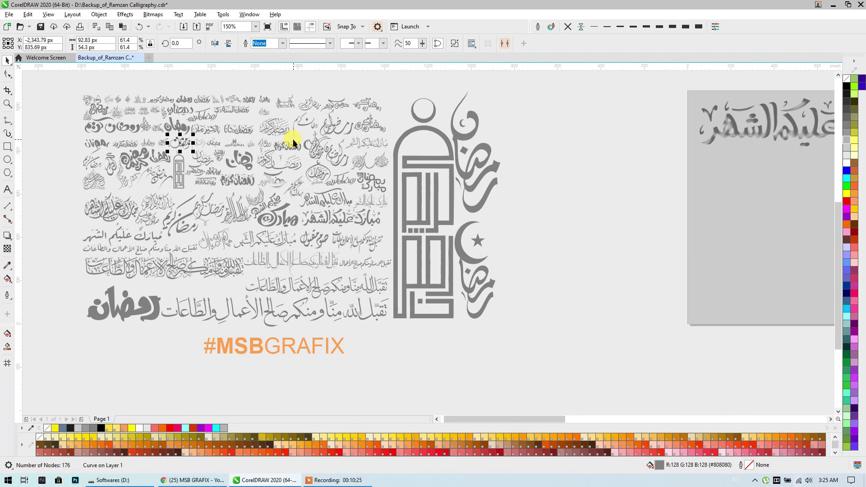
# - Place the ornate greeting calligraphy from the collection in the gap before the page and move the Ramadan Kareem calligraphy off the background
pyautogui.click(105, 202)
pyautogui.scroll(-1, 104, 202)
pyautogui.moveTo(108, 202); pyautogui.dragTo(339, 206)
pyautogui.moveTo(479, 224); pyautogui.dragTo(581, 207)
# - Enlarge the ornate greeting calligraphy to about 1,440 × 790 px and place it on the grey background
pyautogui.click(336, 212)
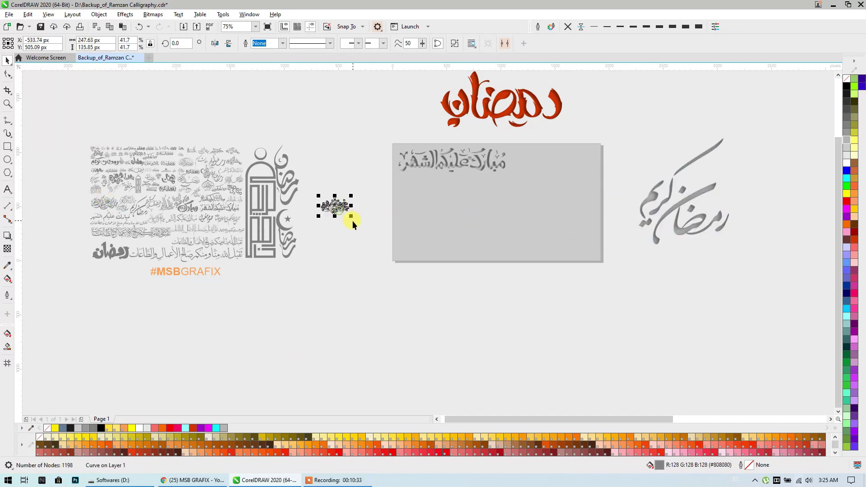
pyautogui.moveTo(351, 216); pyautogui.dragTo(474, 286)
pyautogui.moveTo(412, 251); pyautogui.dragTo(522, 223)
# - Shrink the one-line greeting above the large calligraphy to about 698 × 158 px
pyautogui.click(499, 165)
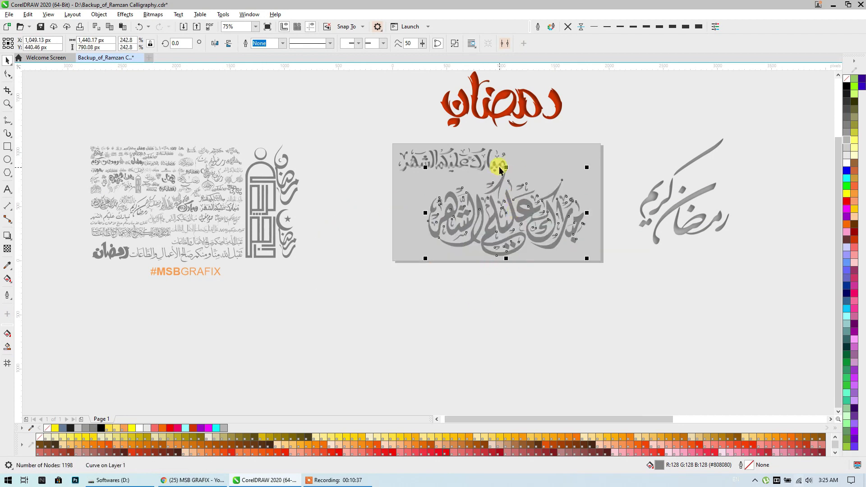
pyautogui.scroll(2, 499, 164)
pyautogui.moveTo(521, 183); pyautogui.dragTo(464, 164)
# - Switch to Chrome and look through the comments on the MSB GRAFIX Ramadan Kareem Calendar 2020 video, then return to CorelDRAW
pyautogui.click(187, 480)
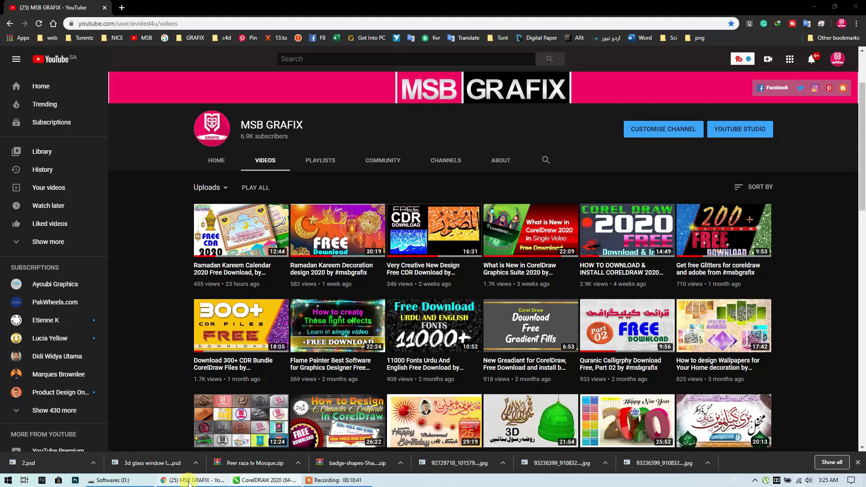
pyautogui.click(199, 266)
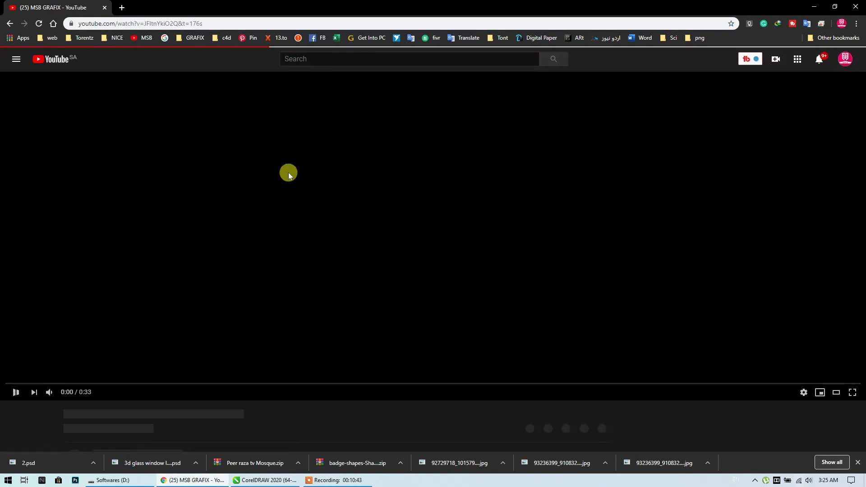
pyautogui.scroll(-5, 288, 173)
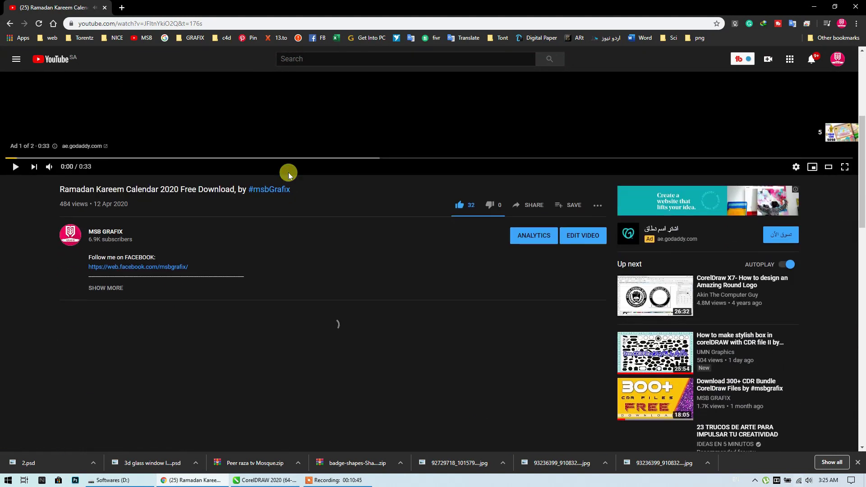
pyautogui.scroll(-4, 142, 243)
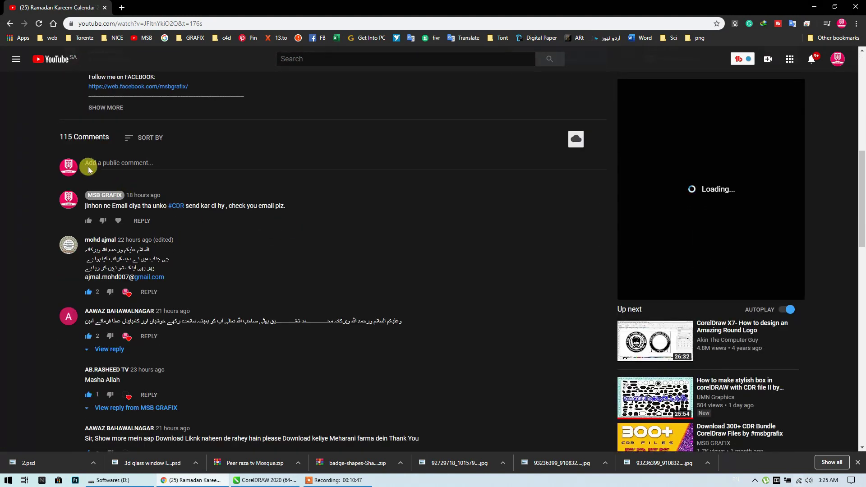
pyautogui.moveTo(83, 137); pyautogui.dragTo(75, 157)
pyautogui.click(195, 155)
pyautogui.scroll(-7, 114, 253)
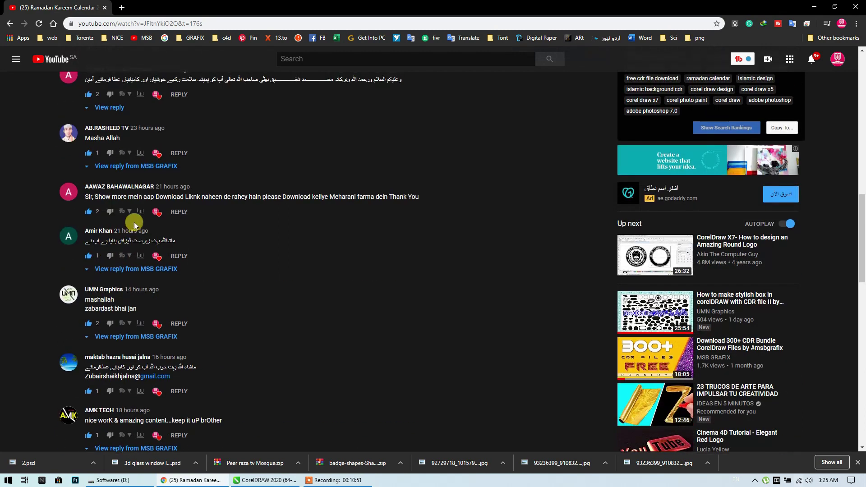
pyautogui.scroll(7, 135, 236)
pyautogui.scroll(4, 134, 226)
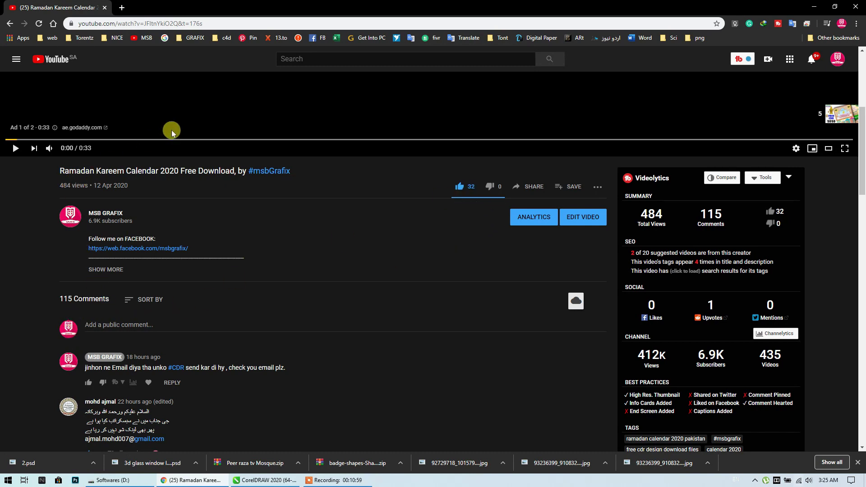
pyautogui.click(814, 7)
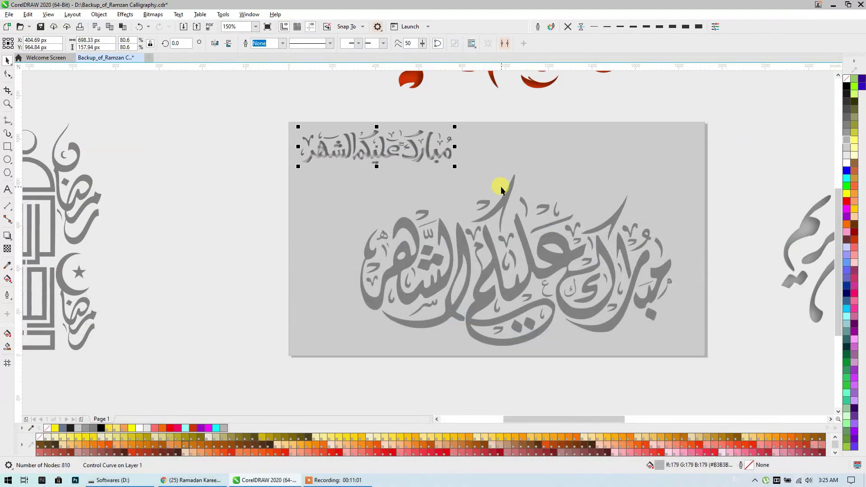
# - Centre the large greeting calligraphy on the page
pyautogui.click(503, 206)
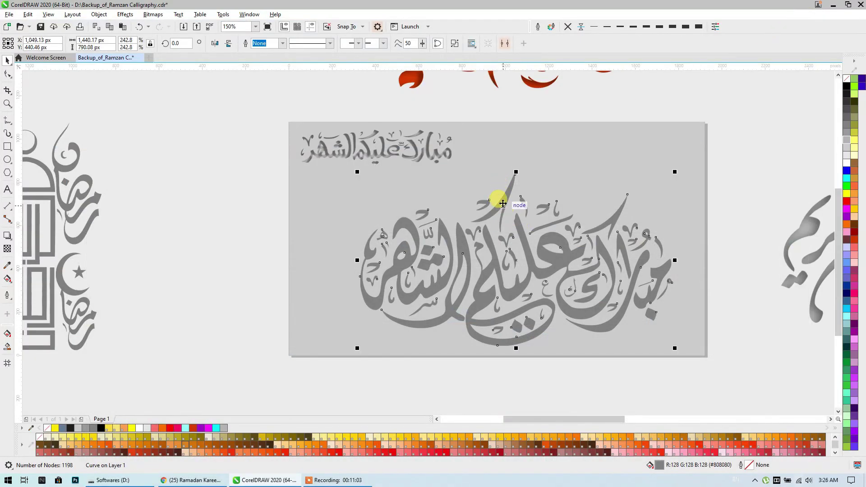
pyautogui.press('p')
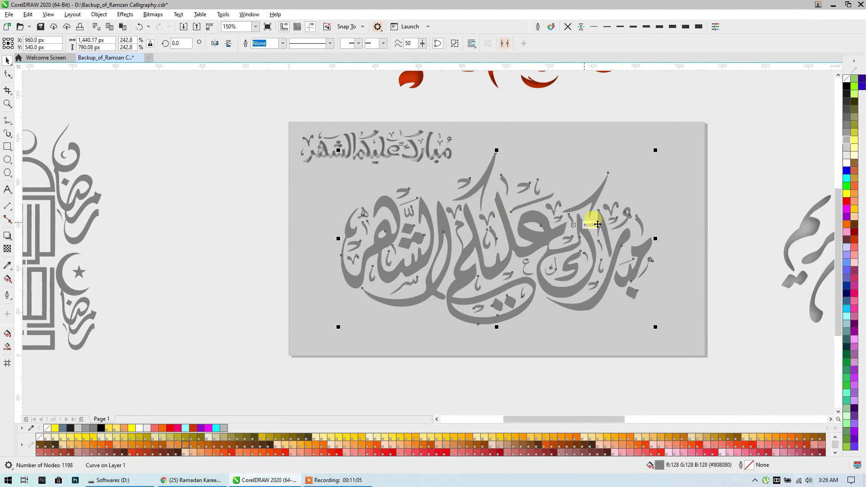
pyautogui.click(802, 231)
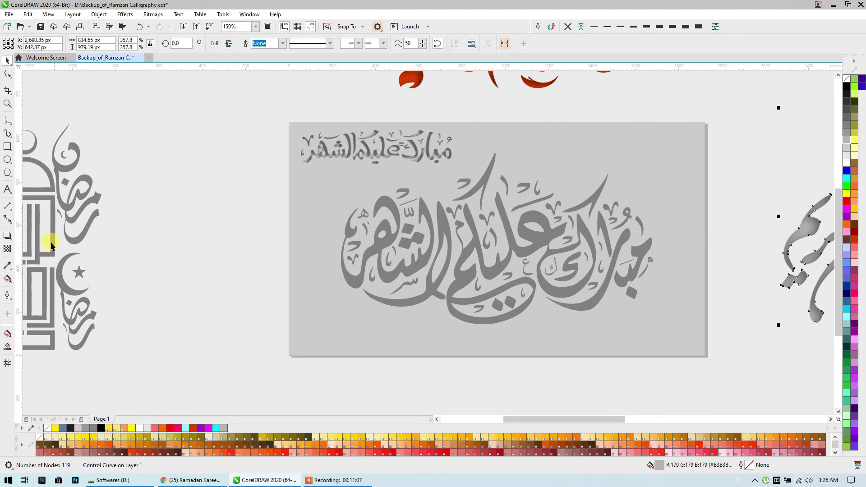
pyautogui.click(7, 236)
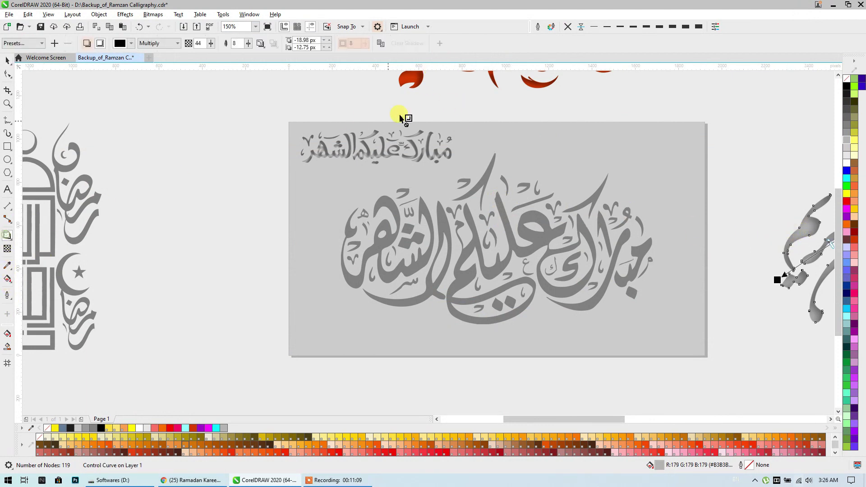
pyautogui.click(381, 44)
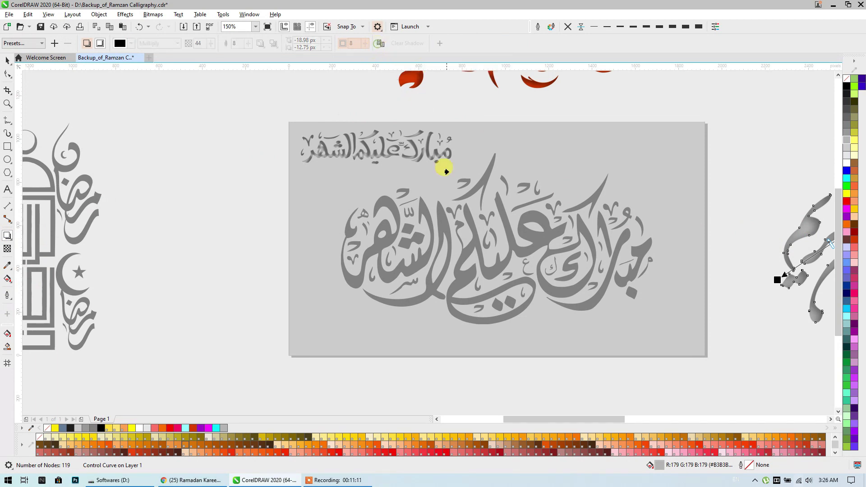
pyautogui.click(803, 232)
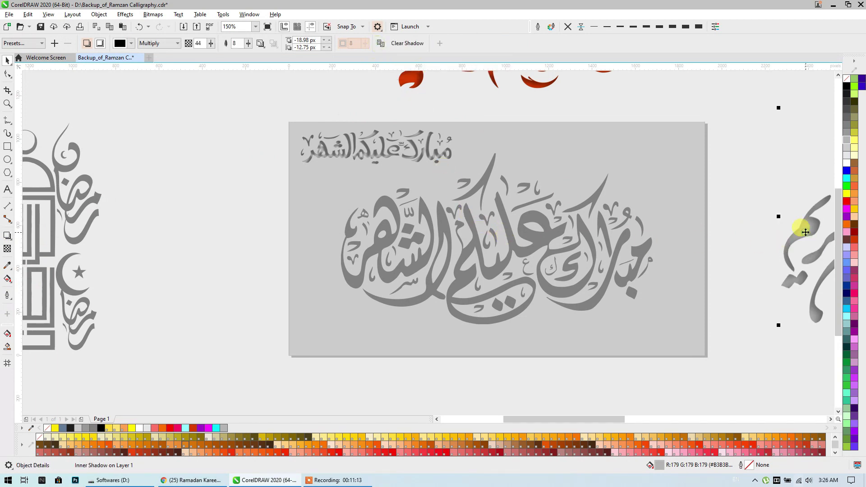
# - Copy the inner shadow from the Ramadan Kareem calligraphy beside the page onto the large greeting calligraphy
pyautogui.click(547, 238)
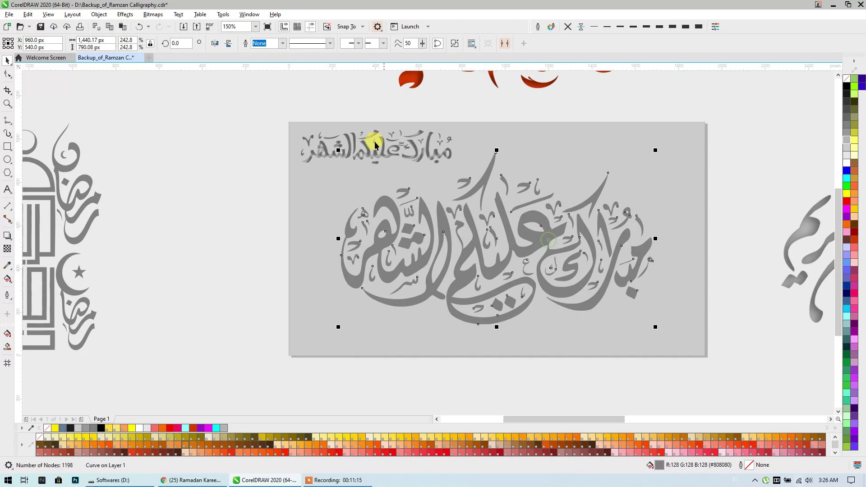
pyautogui.click(7, 235)
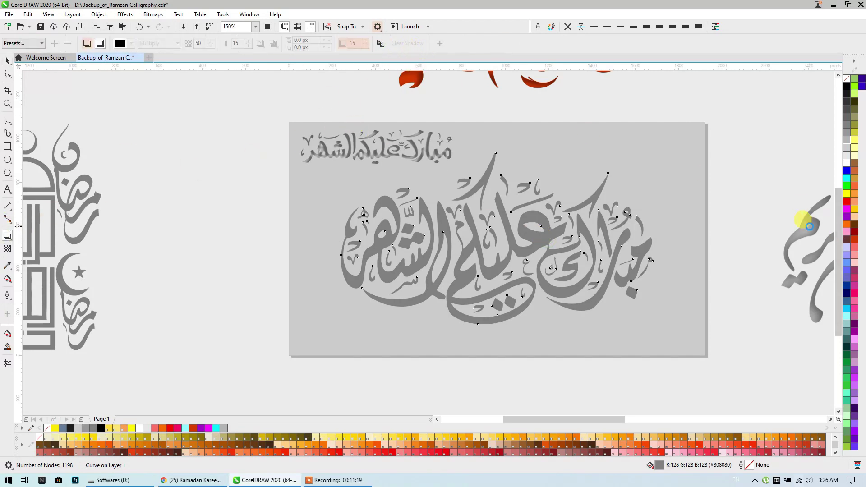
pyautogui.moveTo(575, 224); pyautogui.dragTo(567, 218)
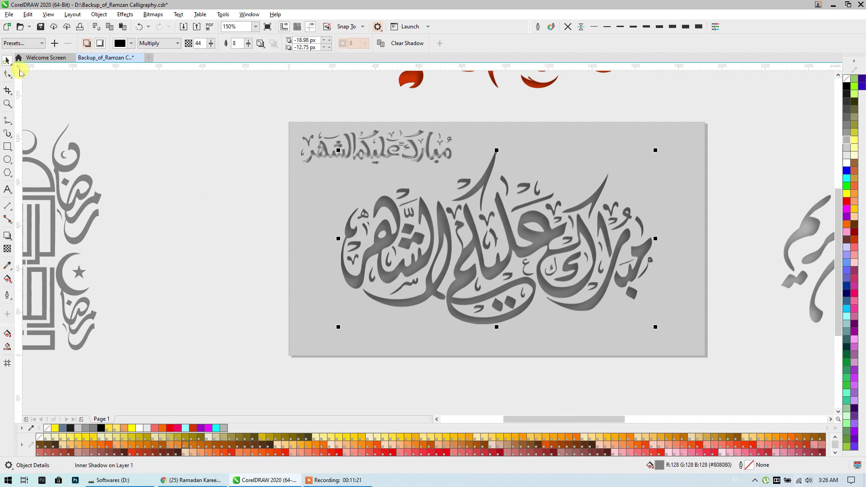
pyautogui.press('space')
# - Move the one-line greeting slightly down on the background, centred at about X 407 px, Y 939 px
pyautogui.click(440, 153)
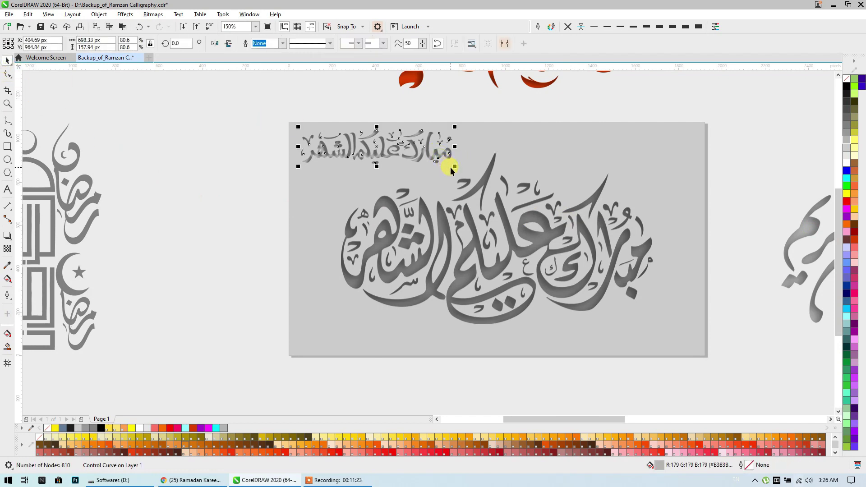
pyautogui.moveTo(441, 162); pyautogui.dragTo(437, 160)
# - Try purple (#9900CC) on both calligraphy pieces, and settle on an olive yellow fill (#CCCC33)
pyautogui.hscroll(2, 300, 149)
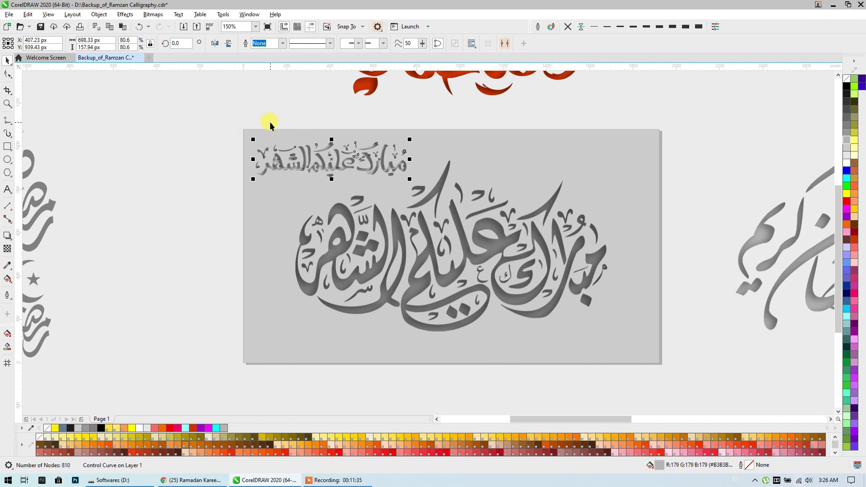
pyautogui.moveTo(231, 118); pyautogui.dragTo(631, 354)
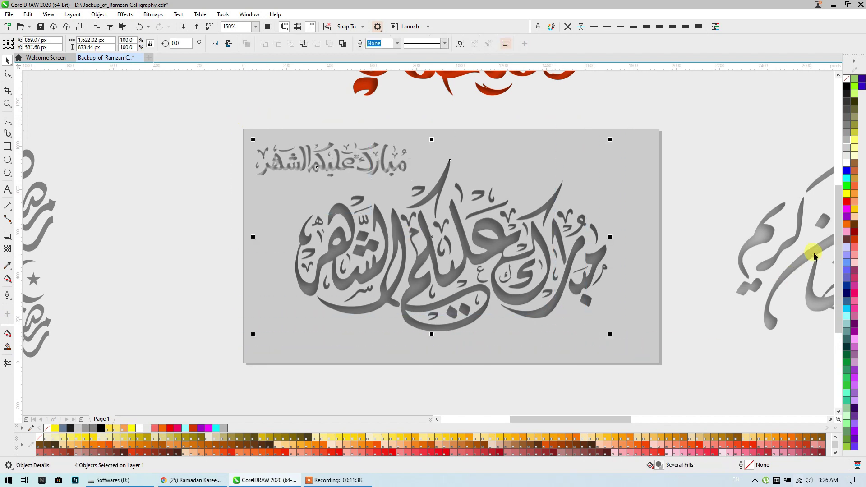
pyautogui.click(847, 219)
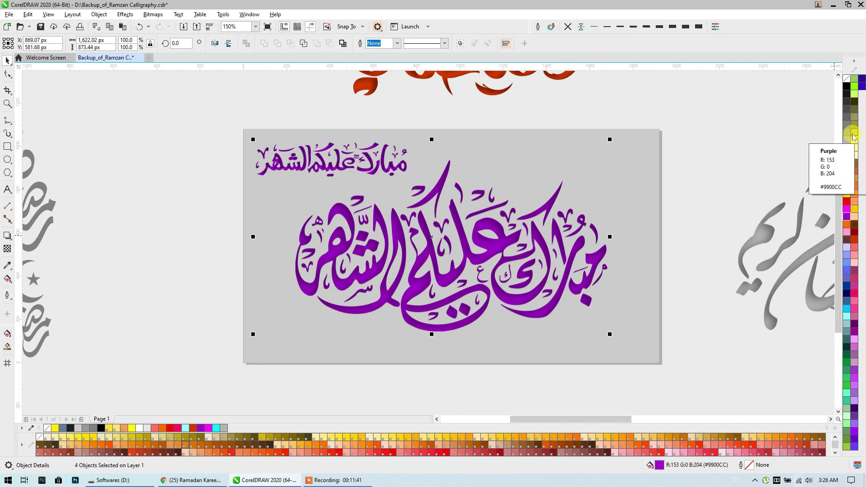
pyautogui.click(853, 132)
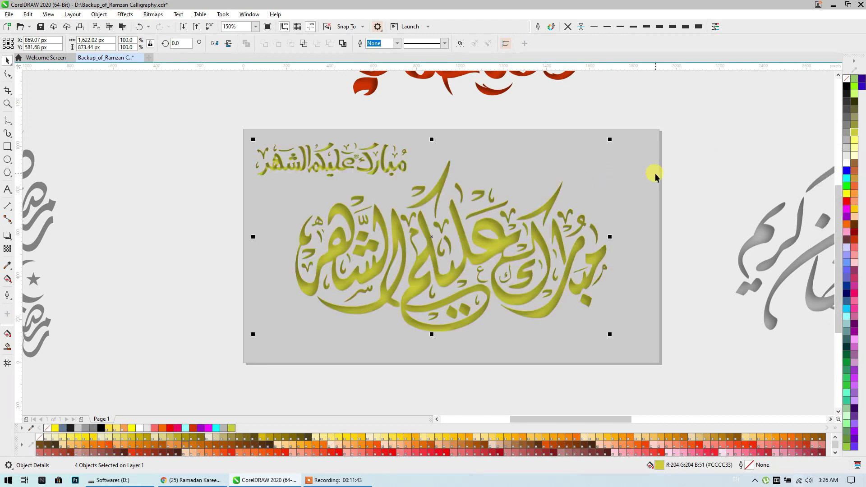
# - Fill the background rectangle with light yellow (#FFFF66)
pyautogui.click(634, 168)
pyautogui.click(854, 140)
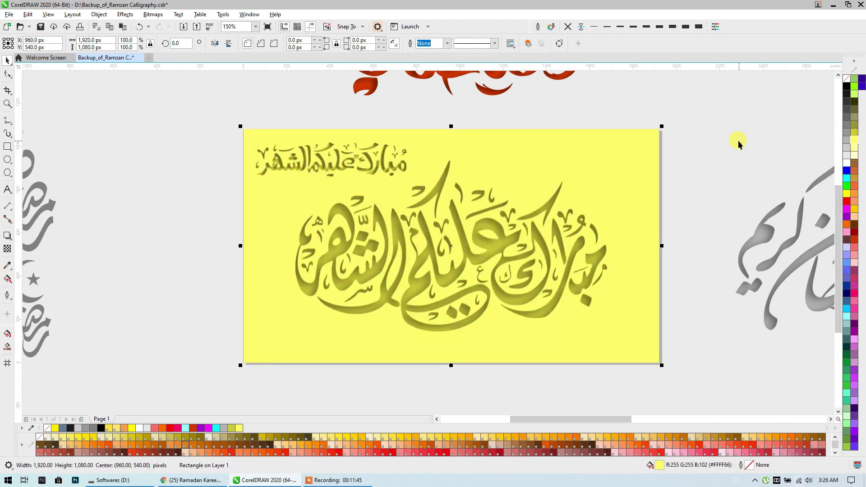
pyautogui.click(738, 140)
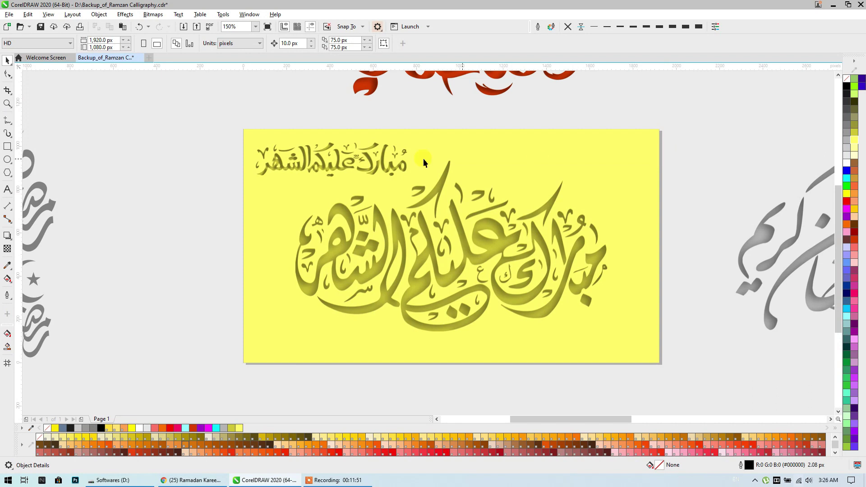
# - Enlarge the one-line greeting on the yellow background to about 756 × 171 px
pyautogui.click(346, 170)
pyautogui.moveTo(408, 183)
pyautogui.mouseDown()
pyautogui.moveTo(422, 196)
pyautogui.moveTo(418, 179)
pyautogui.mouseUp()
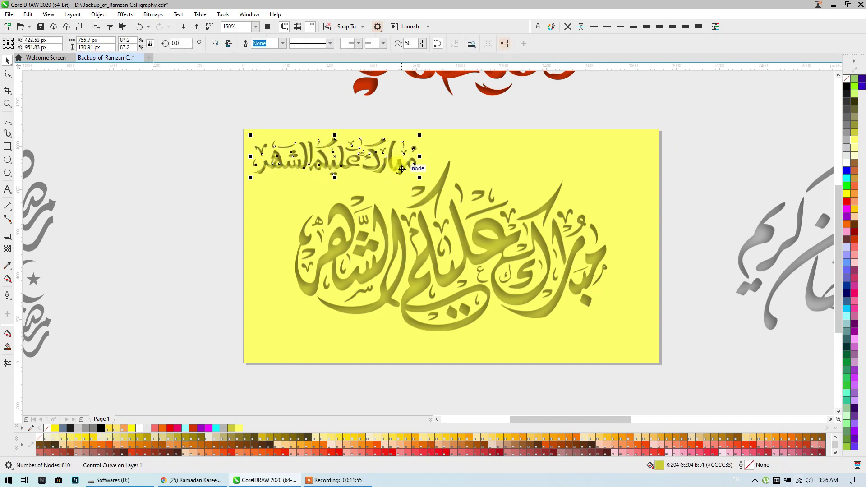
# - Enlarge the large calligraphy to about 1,534 × 842 px and centre it at about X 1,070 px, Y 485 px
pyautogui.click(454, 205)
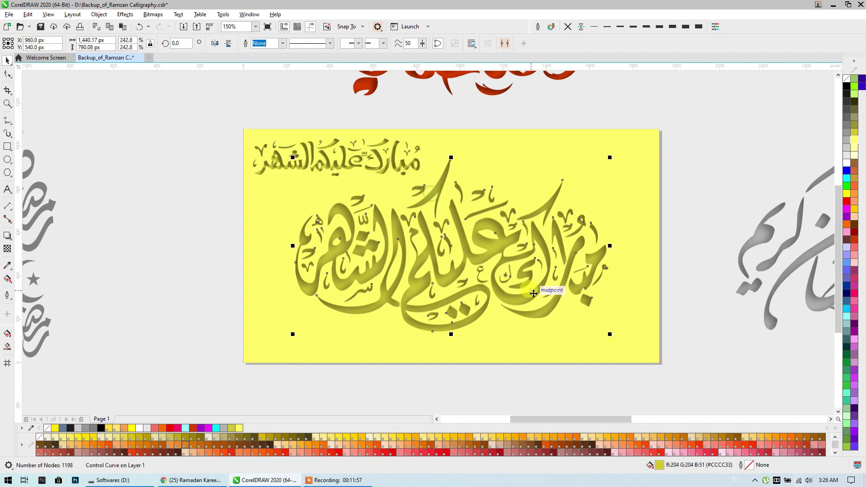
pyautogui.moveTo(609, 336); pyautogui.dragTo(573, 348)
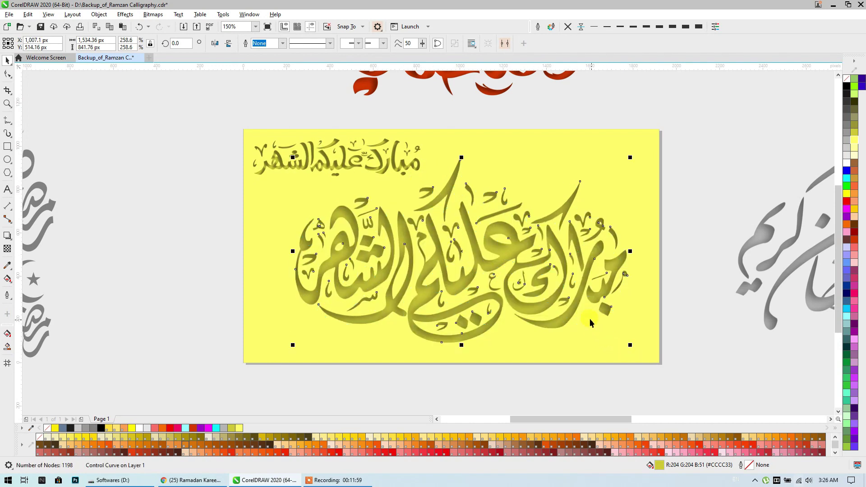
pyautogui.moveTo(581, 310)
pyautogui.mouseDown()
pyautogui.moveTo(594, 316)
pyautogui.moveTo(586, 311)
pyautogui.mouseUp()
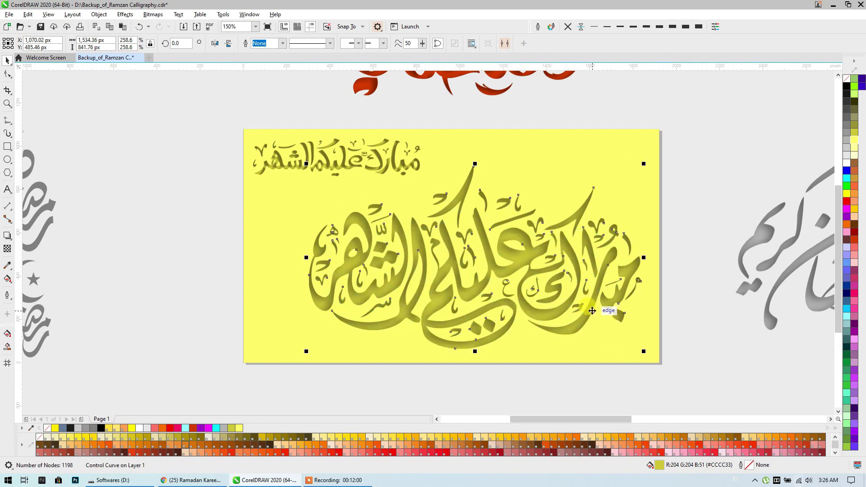
pyautogui.click(394, 172)
# - Fill both calligraphy pieces with orange (PANTONE 7-1-7 C) and the background rectangle with golden yellow
pyautogui.moveTo(549, 302); pyautogui.dragTo(661, 394)
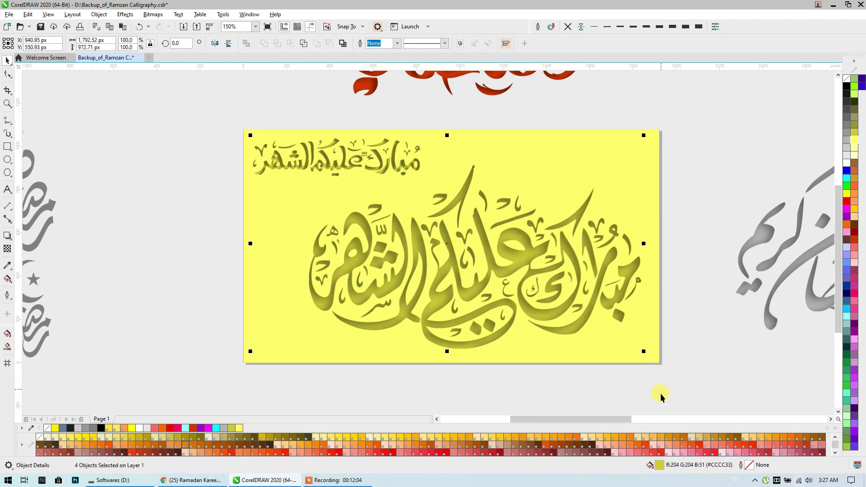
pyautogui.click(631, 440)
pyautogui.click(634, 356)
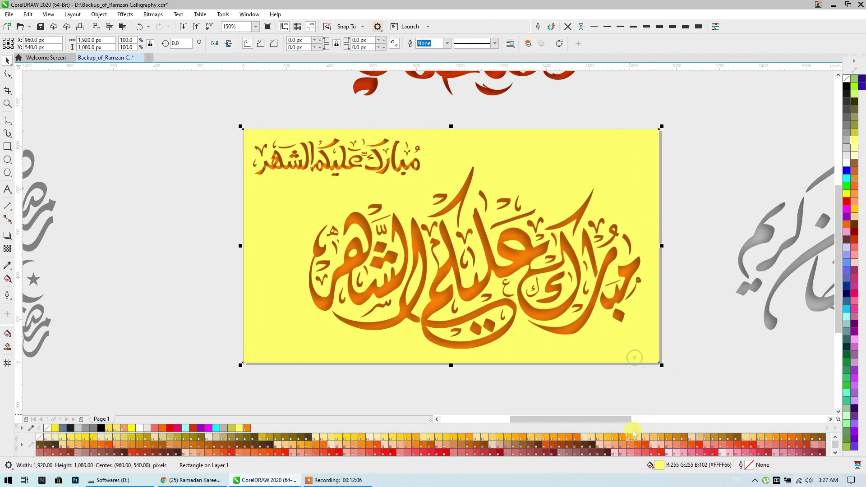
pyautogui.click(606, 438)
pyautogui.click(611, 393)
# - Try the brown shades PANTONE 13-5-7 C and 13-5-2 C on both calligraphy pieces, and settle on reddish orange PANTONE 13-5-1 C
pyautogui.moveTo(209, 103); pyautogui.dragTo(646, 389)
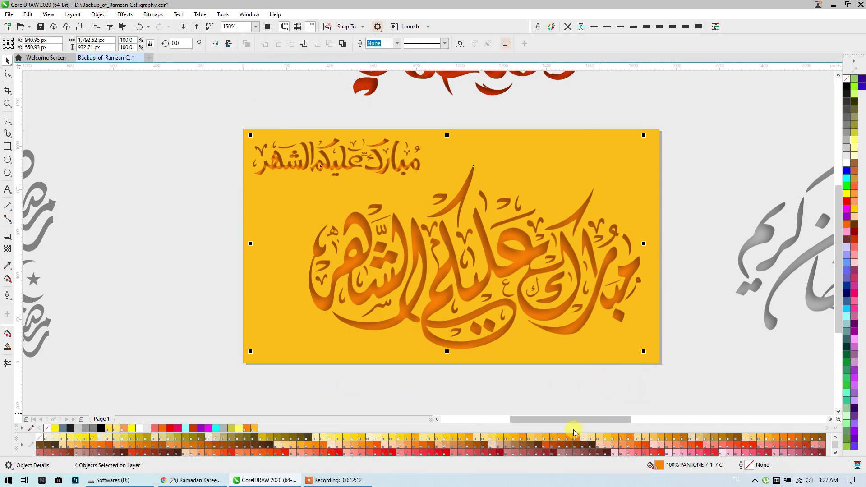
pyautogui.click(592, 445)
pyautogui.click(558, 446)
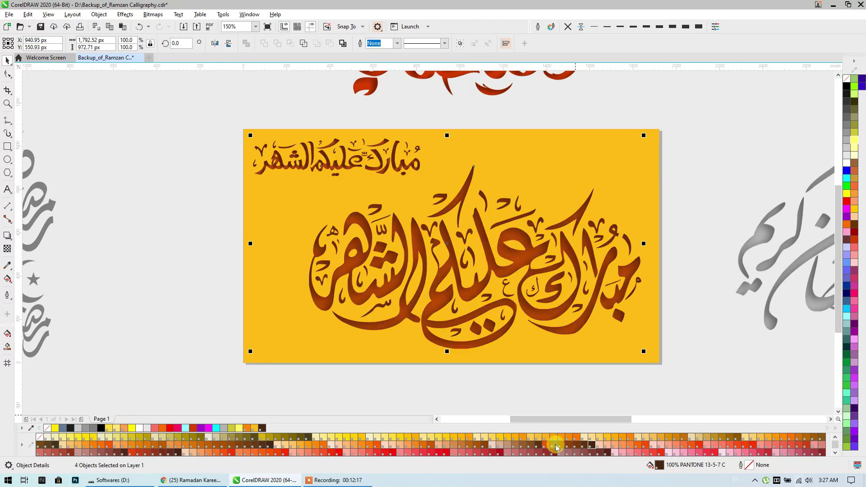
pyautogui.click(544, 446)
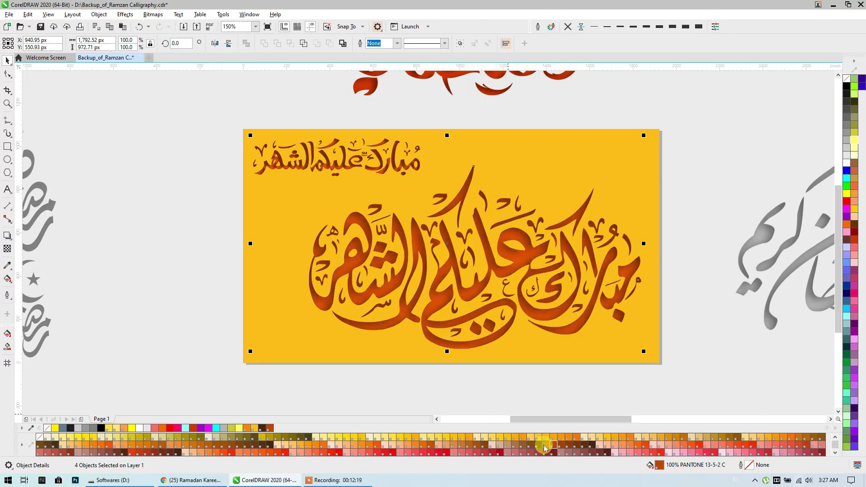
pyautogui.click(518, 388)
pyautogui.click(394, 170)
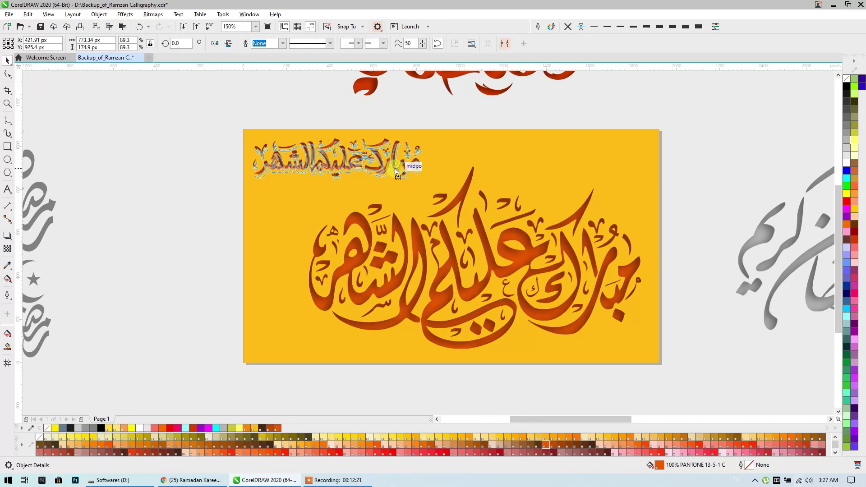
pyautogui.click(219, 149)
pyautogui.moveTo(408, 204); pyautogui.dragTo(345, 201)
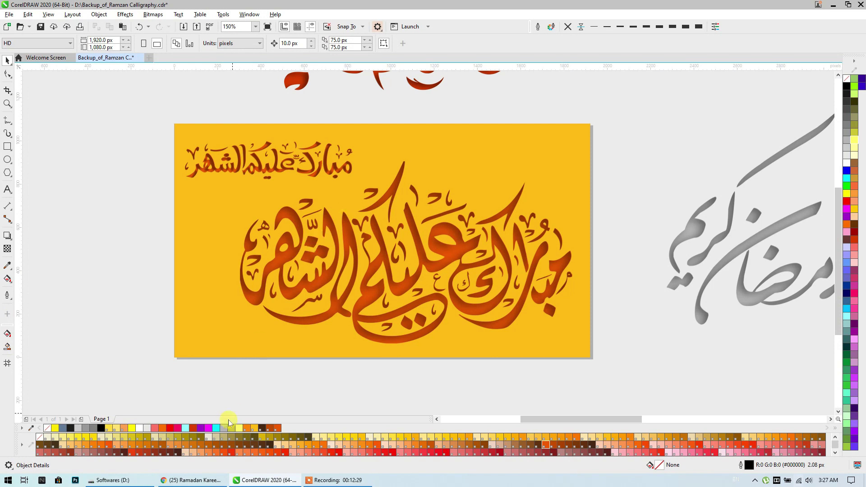
# - Switch to the browser, look over the Ramadan calendar video page and the MSB GRAFIX channel's uploads, and return to CorelDRAW
pyautogui.click(196, 480)
pyautogui.scroll(-2, 311, 219)
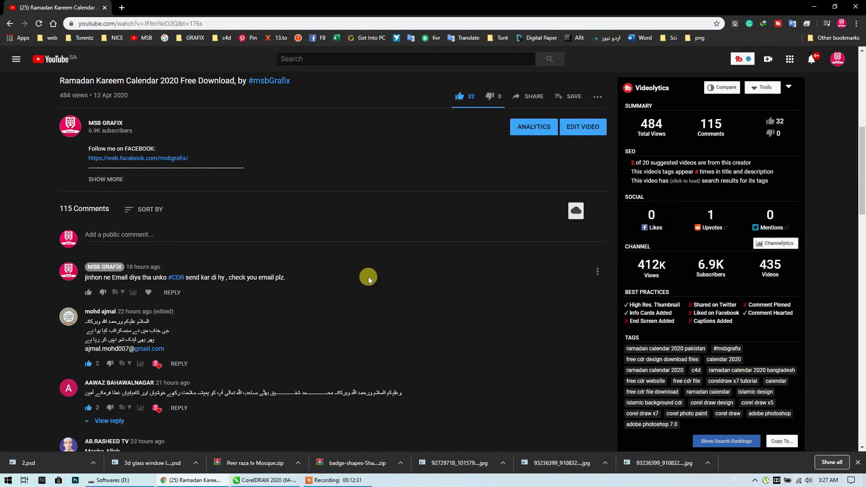
pyautogui.scroll(4, 366, 271)
pyautogui.click(9, 24)
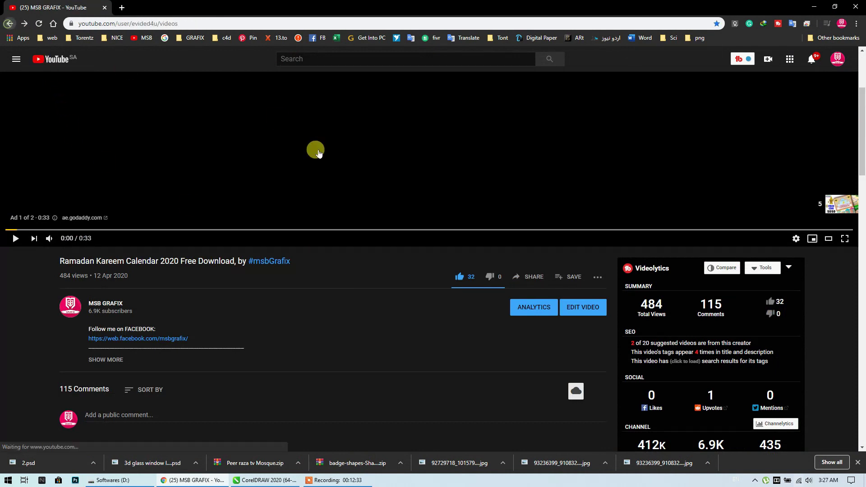
pyautogui.scroll(10, 303, 183)
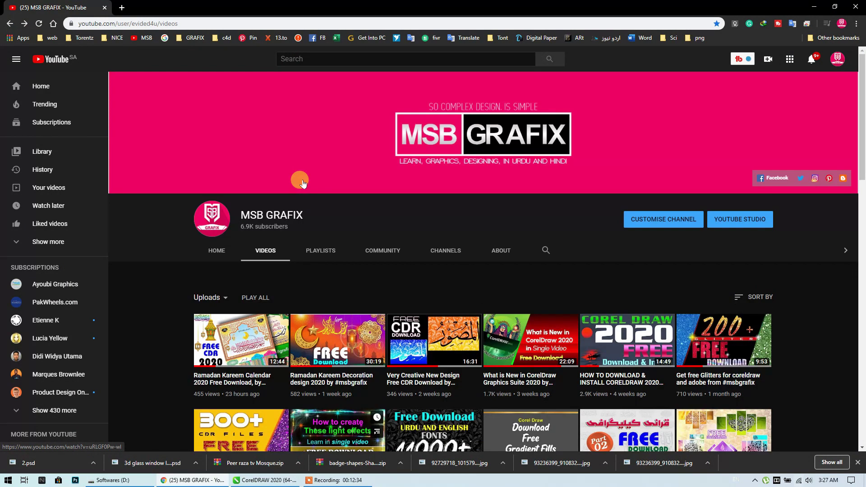
pyautogui.click(813, 7)
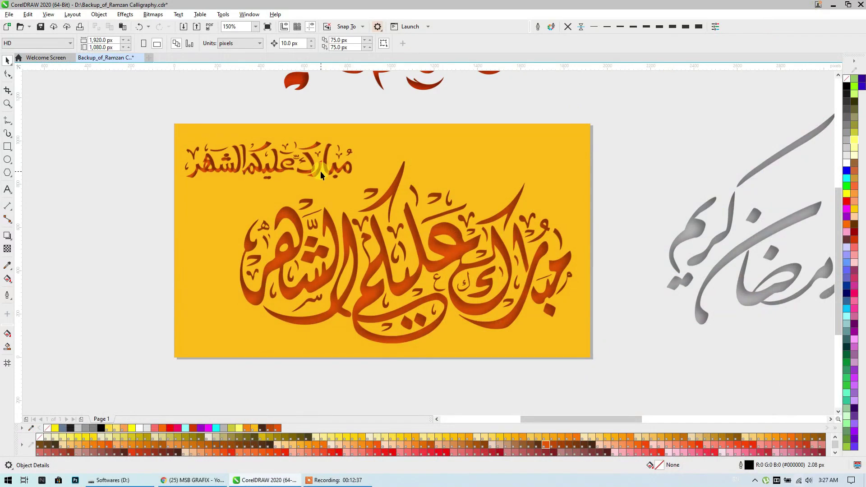
# - Examine the collection of grey Ramadan calligraphy pieces beside the page, and review it alongside the finished designs
pyautogui.scroll(-4, 320, 171)
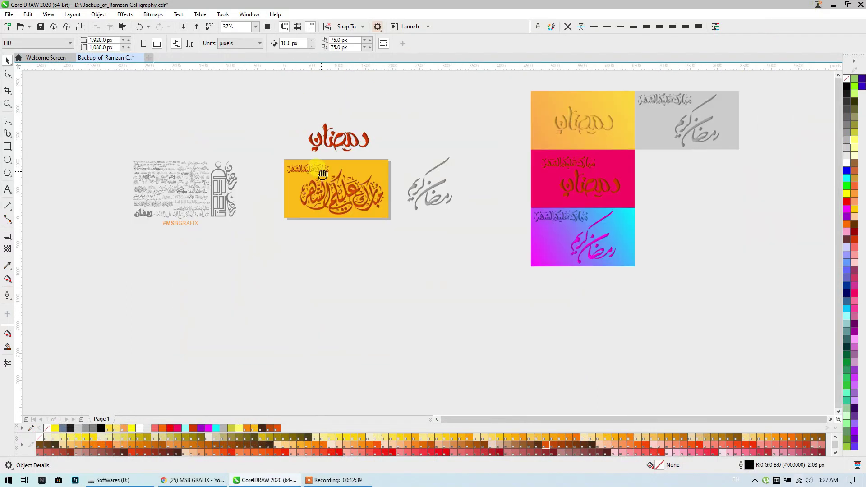
pyautogui.moveTo(301, 271); pyautogui.dragTo(301, 271)
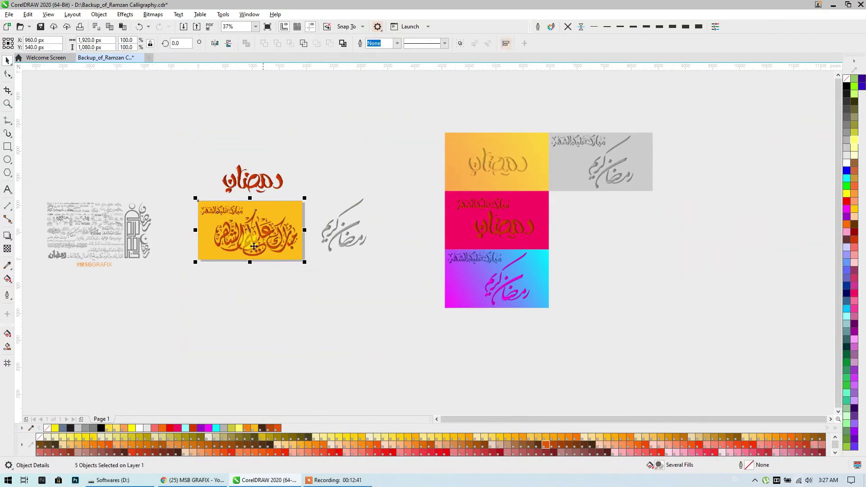
pyautogui.click(160, 207)
pyautogui.scroll(4, 107, 222)
pyautogui.moveTo(107, 222); pyautogui.dragTo(148, 247)
pyautogui.scroll(3, 167, 228)
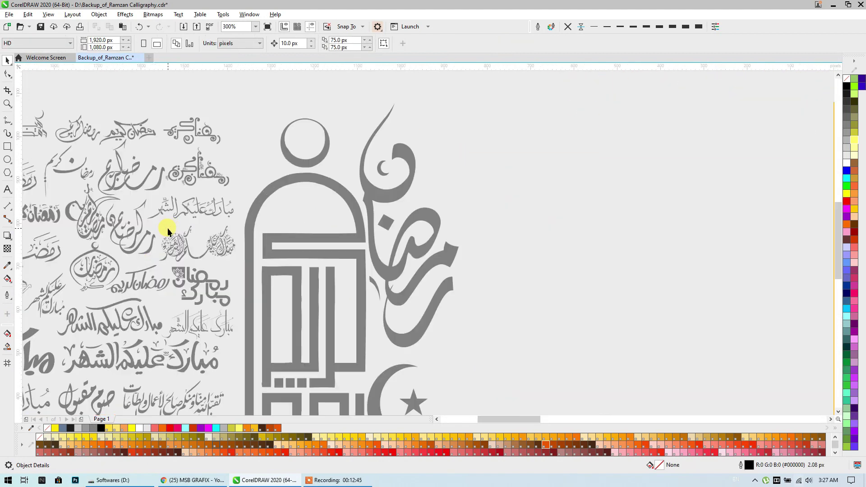
pyautogui.hscroll(-3, 328, 228)
pyautogui.scroll(-1, 310, 229)
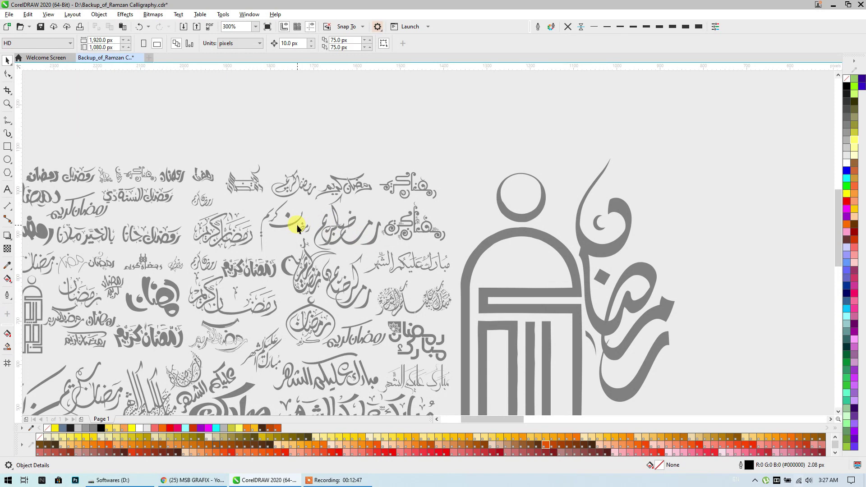
pyautogui.hscroll(-4, 298, 228)
pyautogui.scroll(-2, 368, 226)
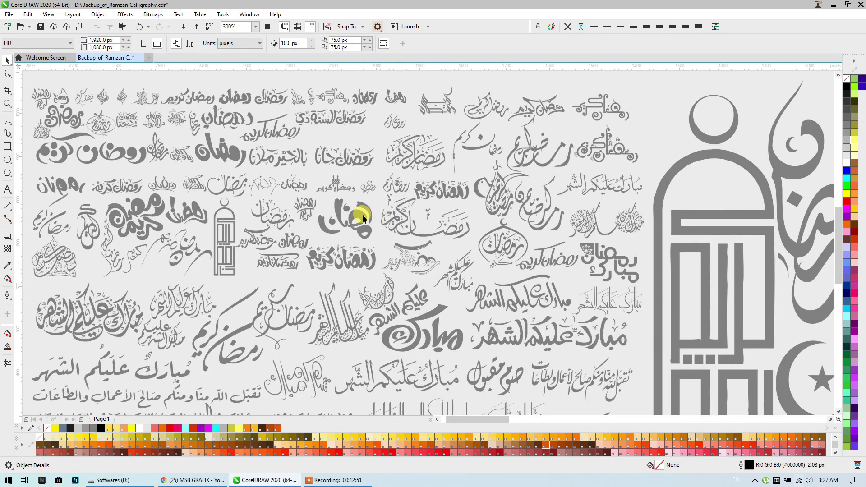
pyautogui.scroll(-3, 361, 215)
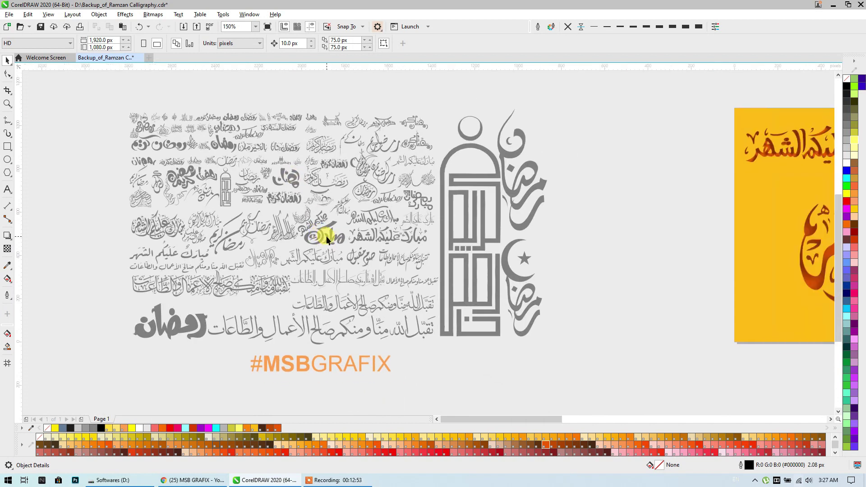
pyautogui.scroll(-2, 336, 237)
pyautogui.hscroll(3, 270, 226)
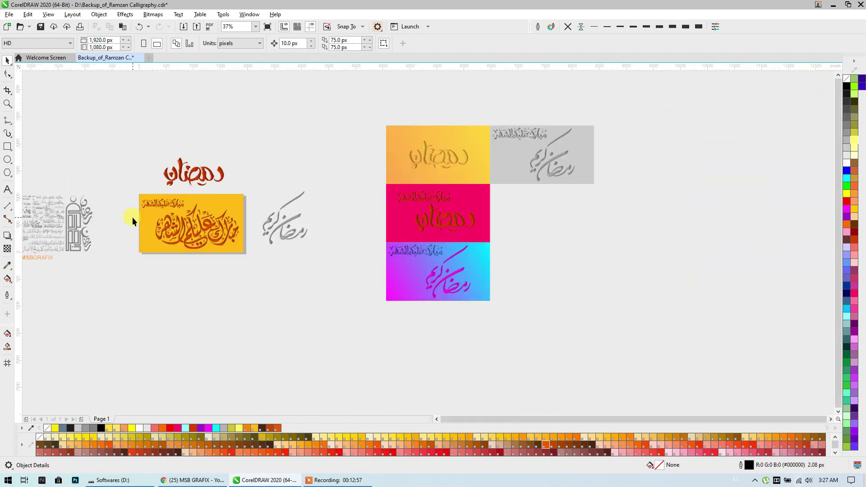
pyautogui.moveTo(132, 218); pyautogui.dragTo(240, 237)
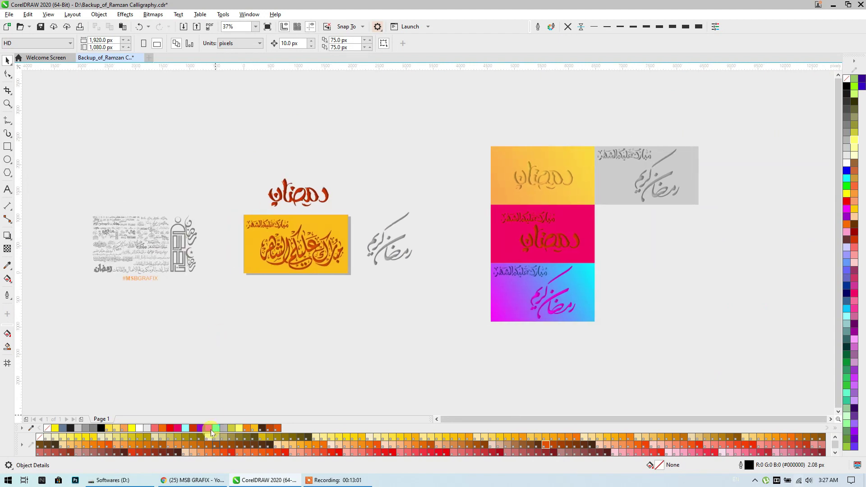
pyautogui.click(305, 481)
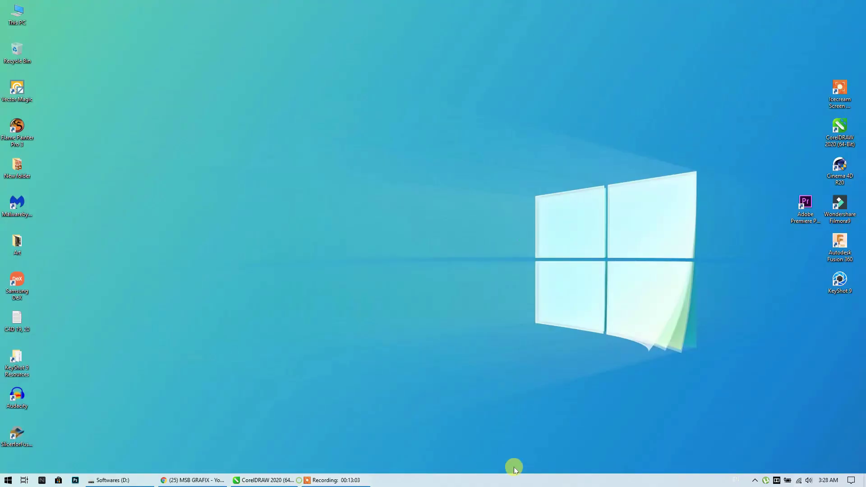